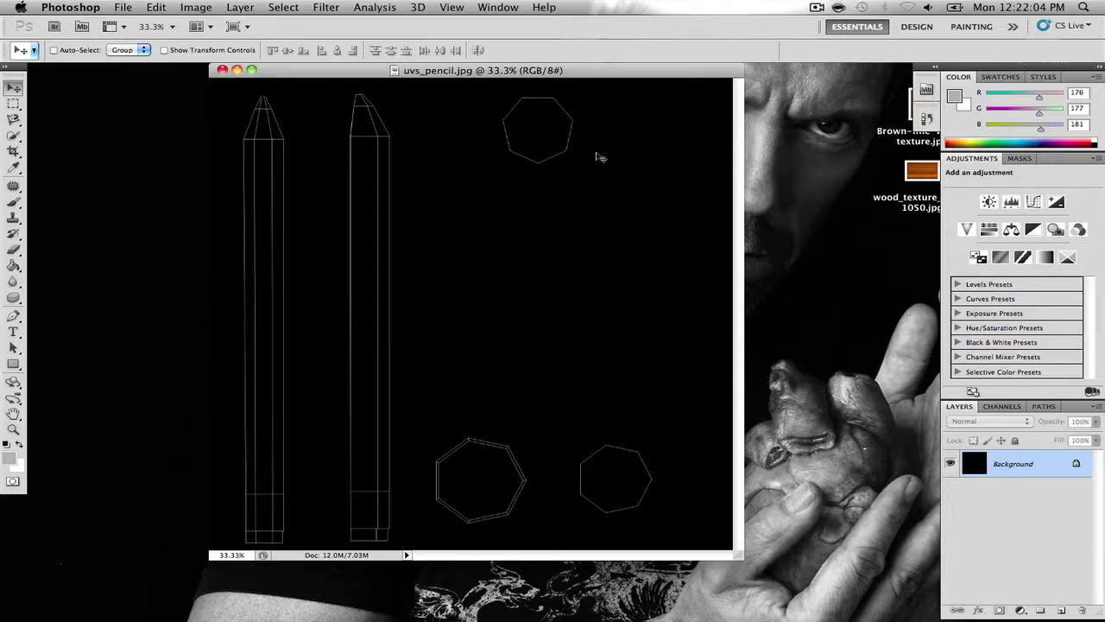
- Open wood_texture_1620x1050.jpg from the desktop in Photoshop and reposition the document window
click(841, 208)
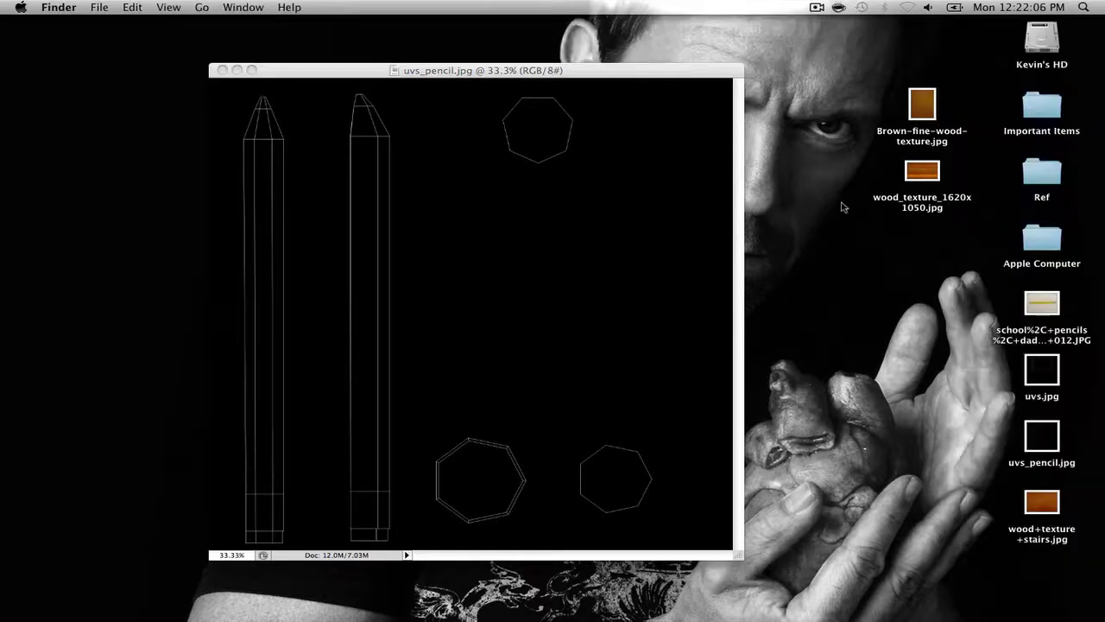
click(915, 175)
drag(915, 176, 558, 612)
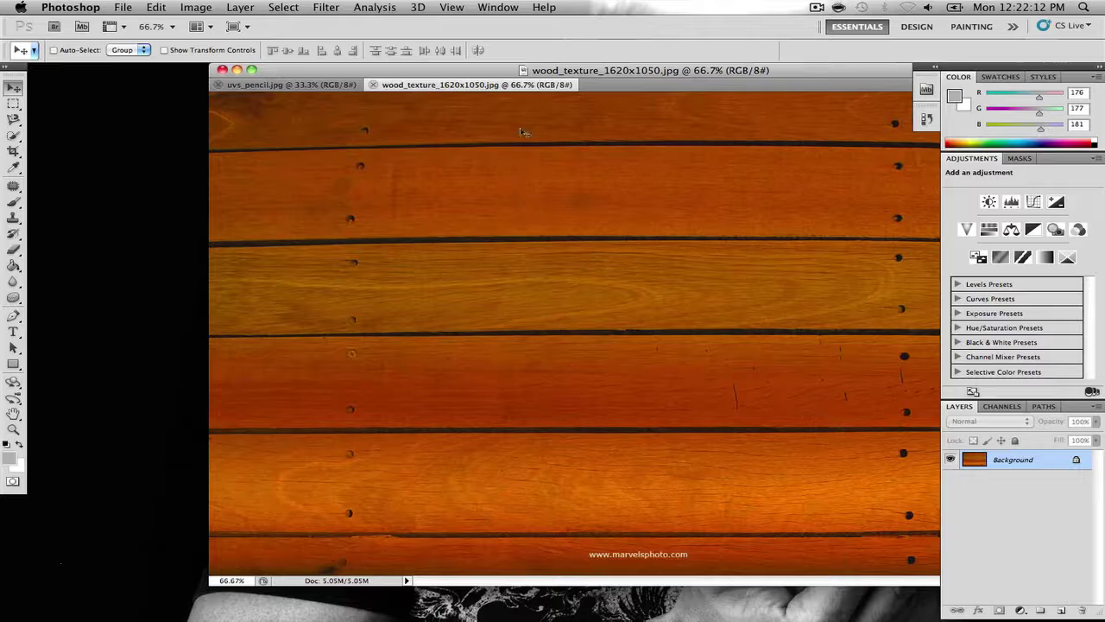
drag(621, 69, 484, 73)
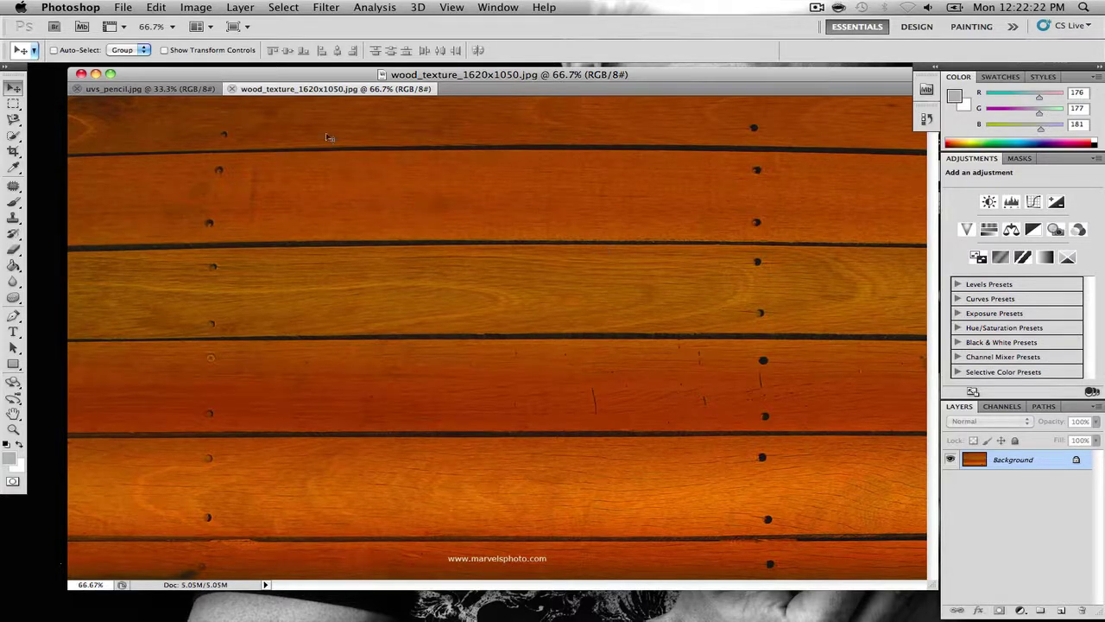
- Compare the pencil UV layout in uvs_pencil.jpg with the wood plank texture
click(153, 89)
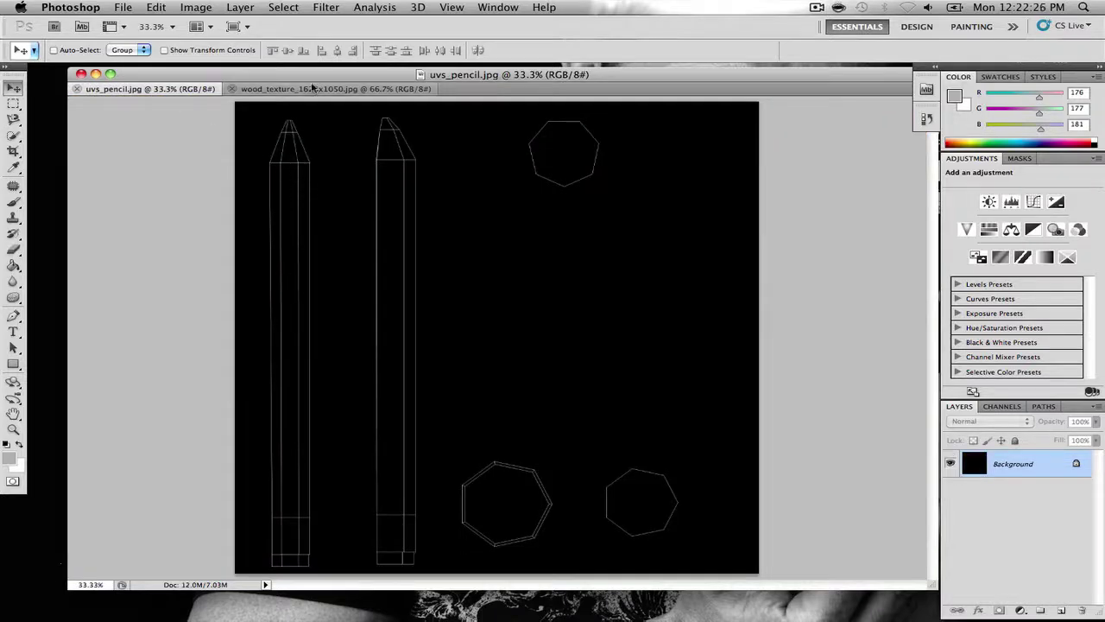
click(315, 89)
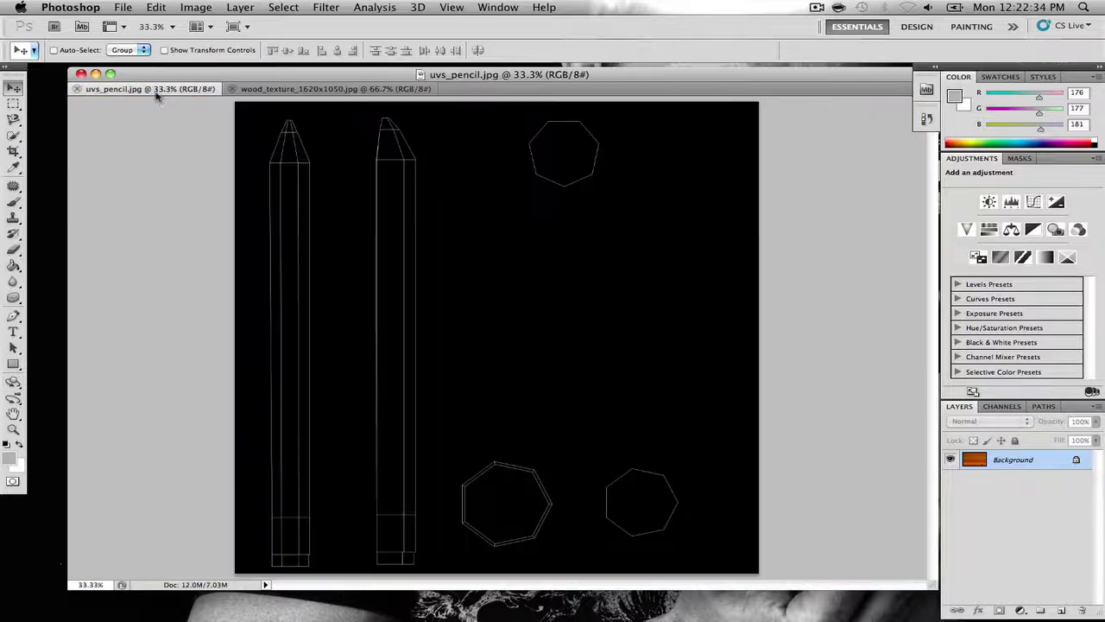
click(157, 91)
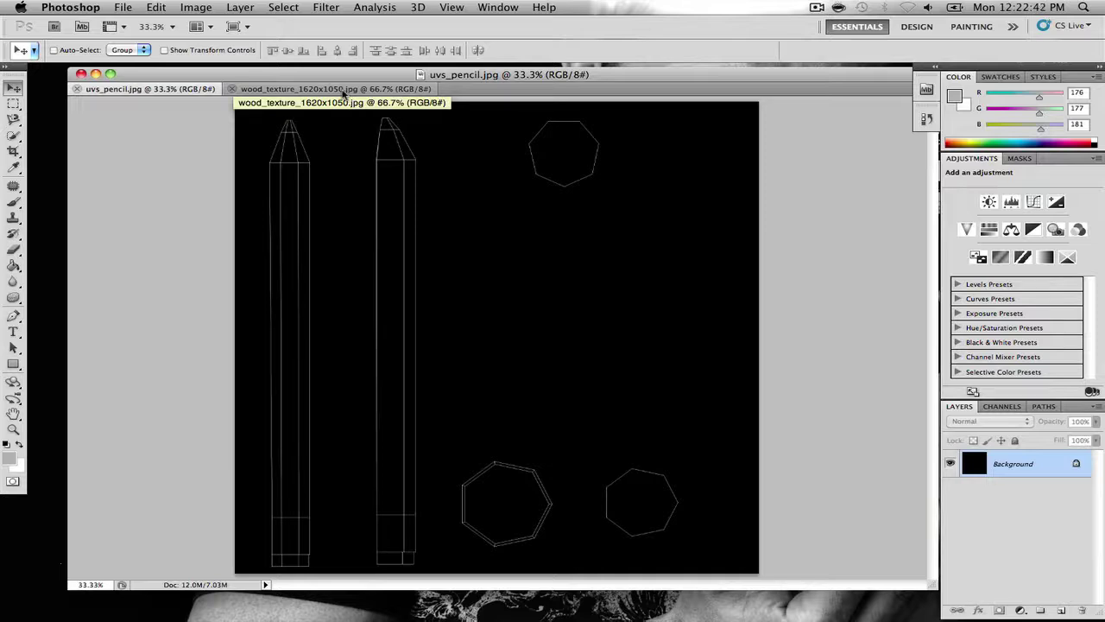
click(342, 90)
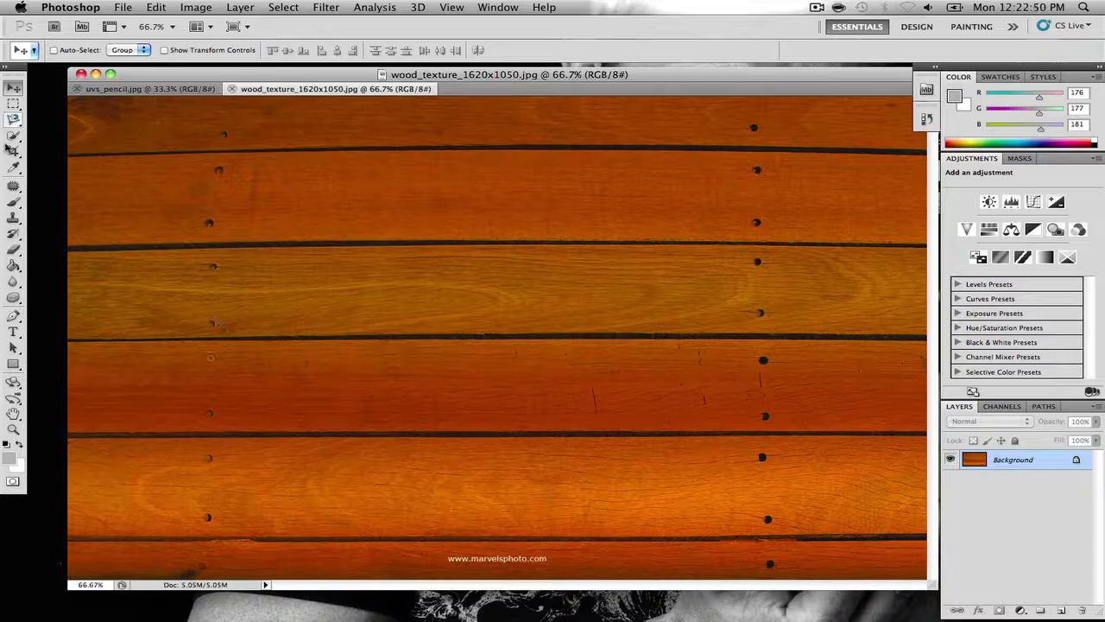
click(13, 217)
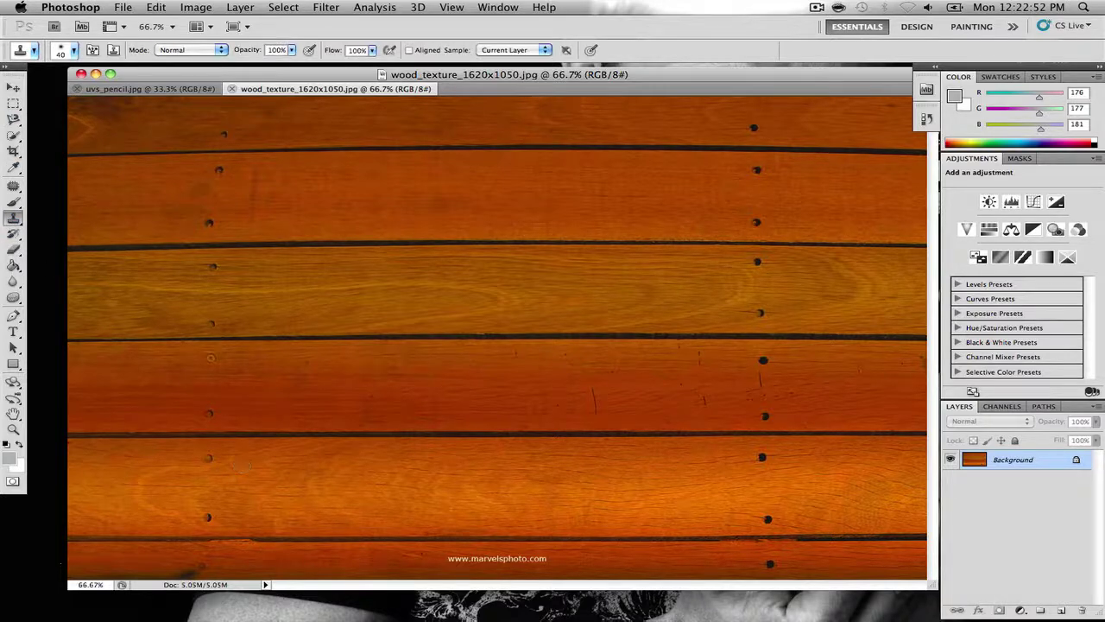
click(13, 87)
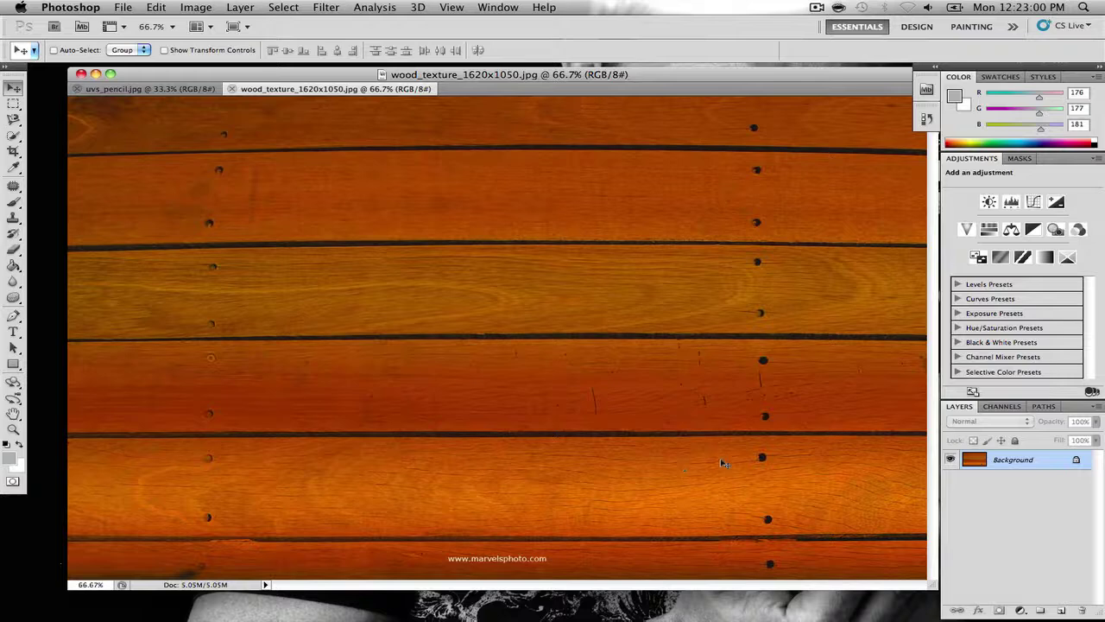
- Duplicate the Background layer of the wood texture image within the same document
click(13, 429)
click(407, 50)
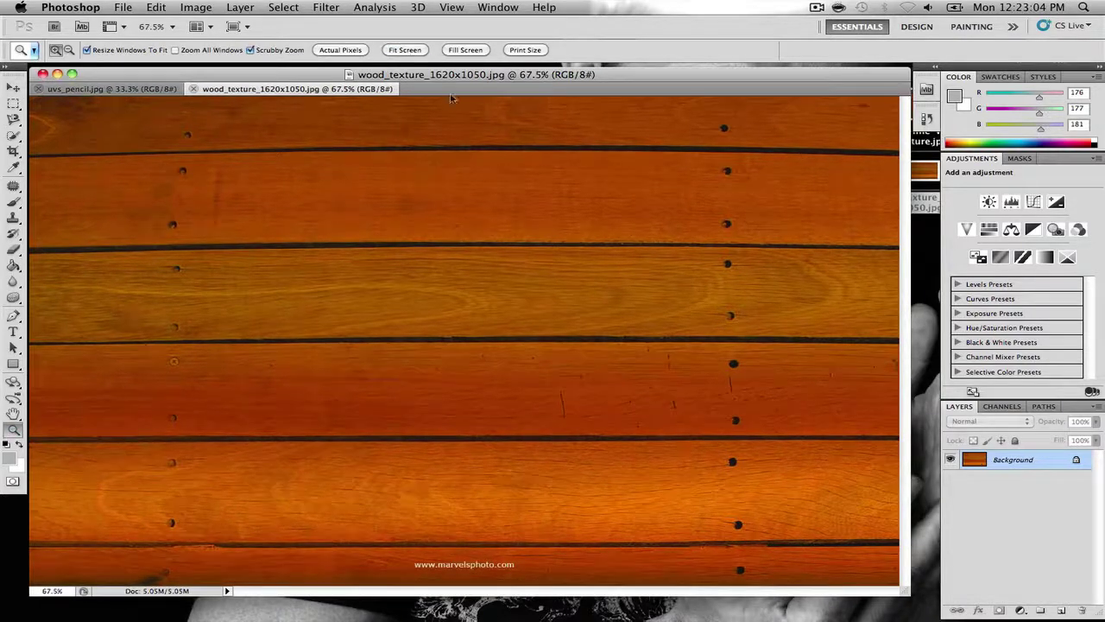
drag(464, 76, 470, 72)
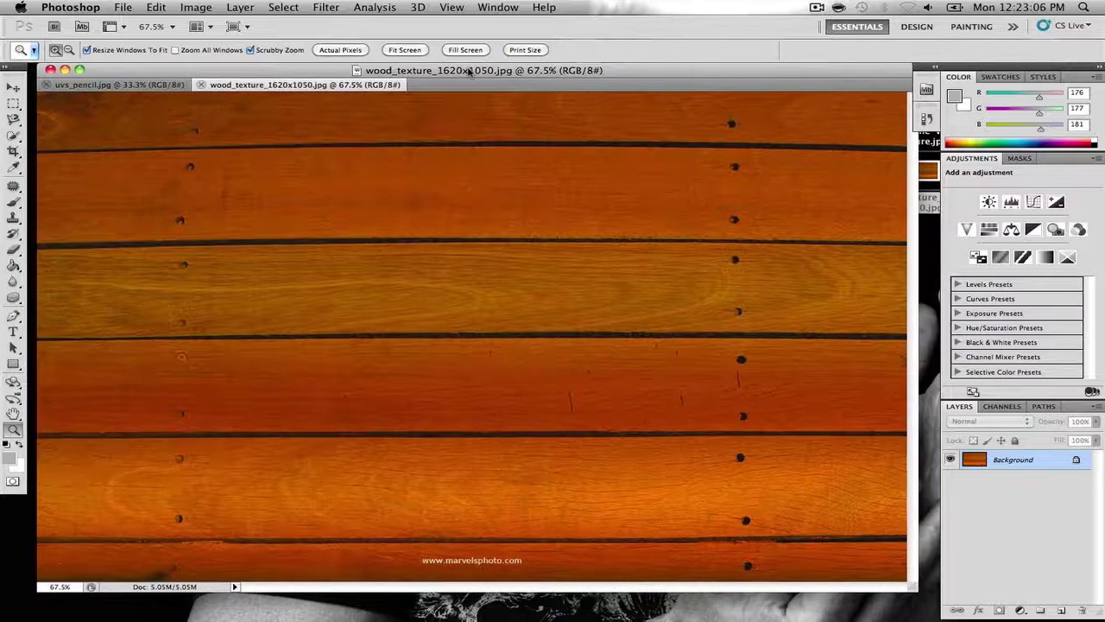
click(13, 89)
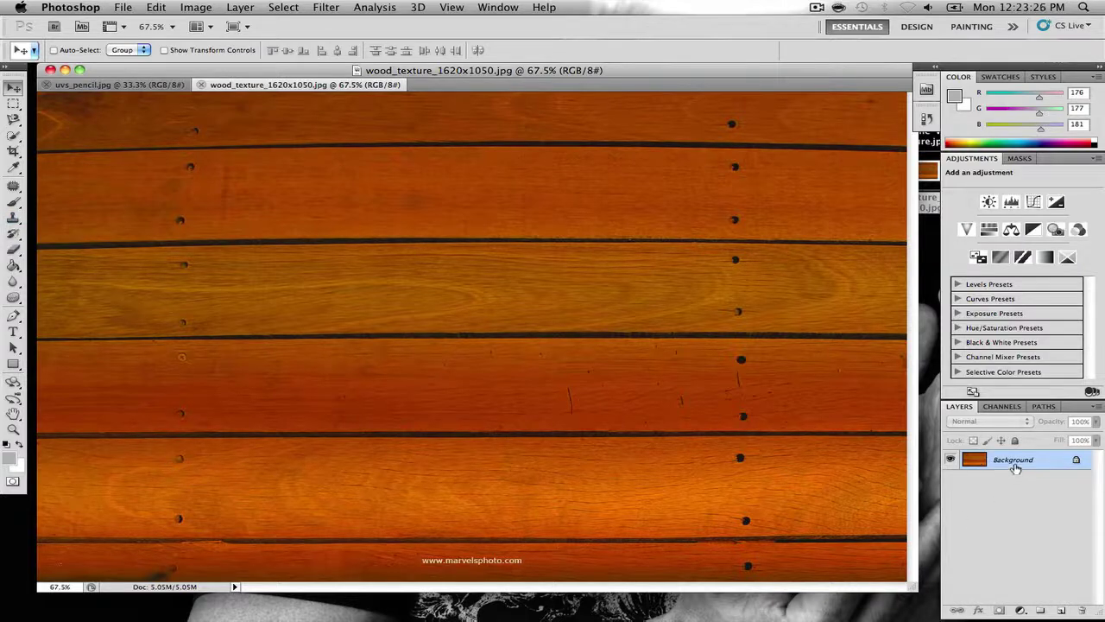
click(255, 5)
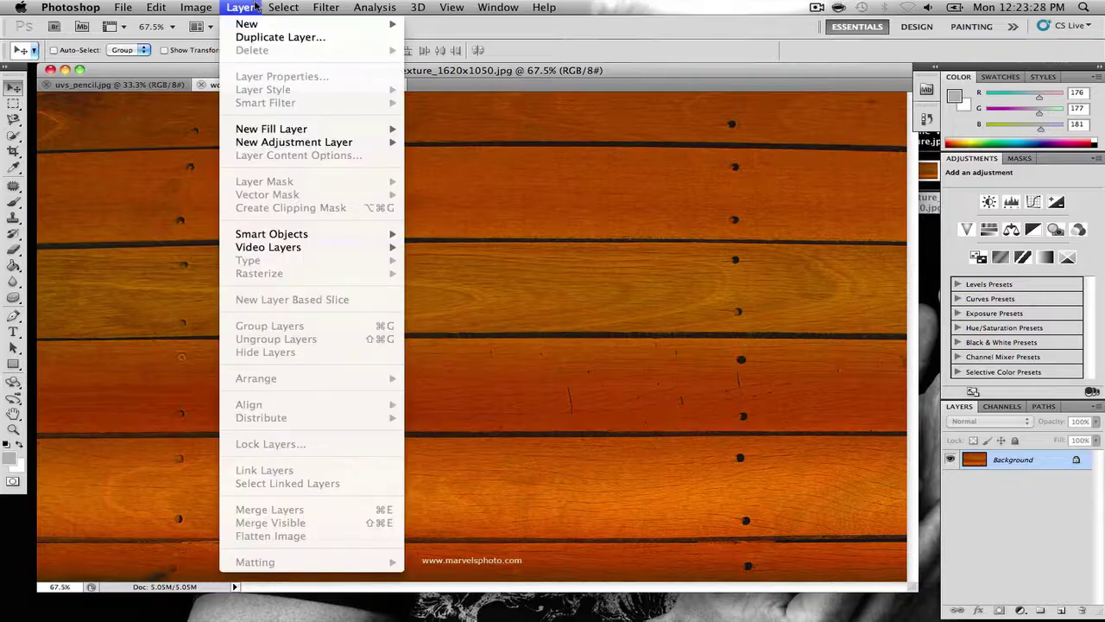
click(280, 37)
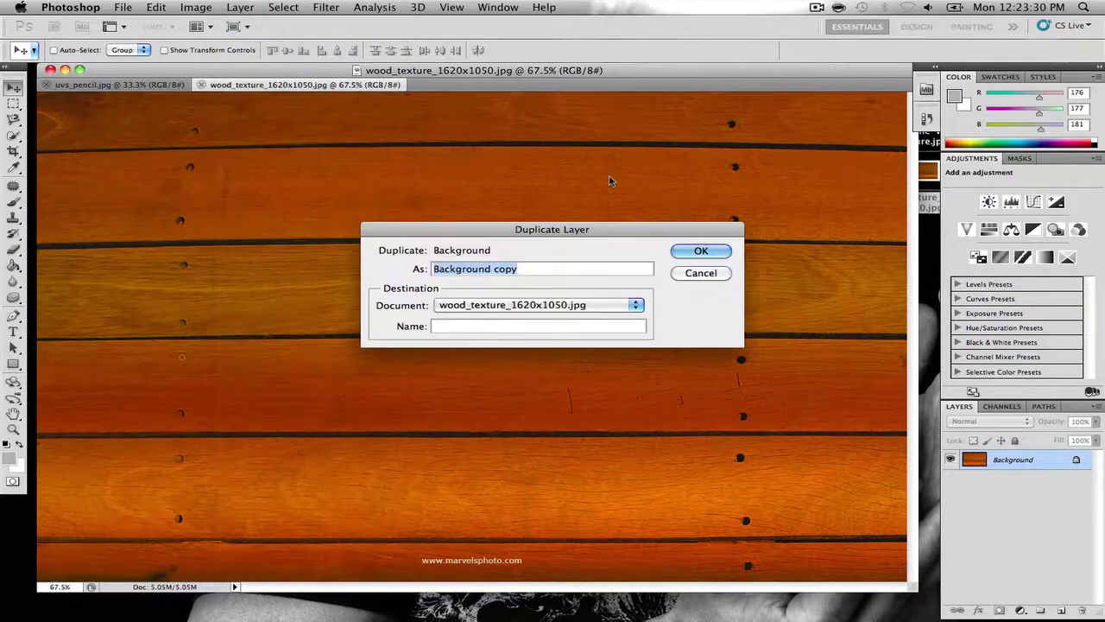
click(703, 251)
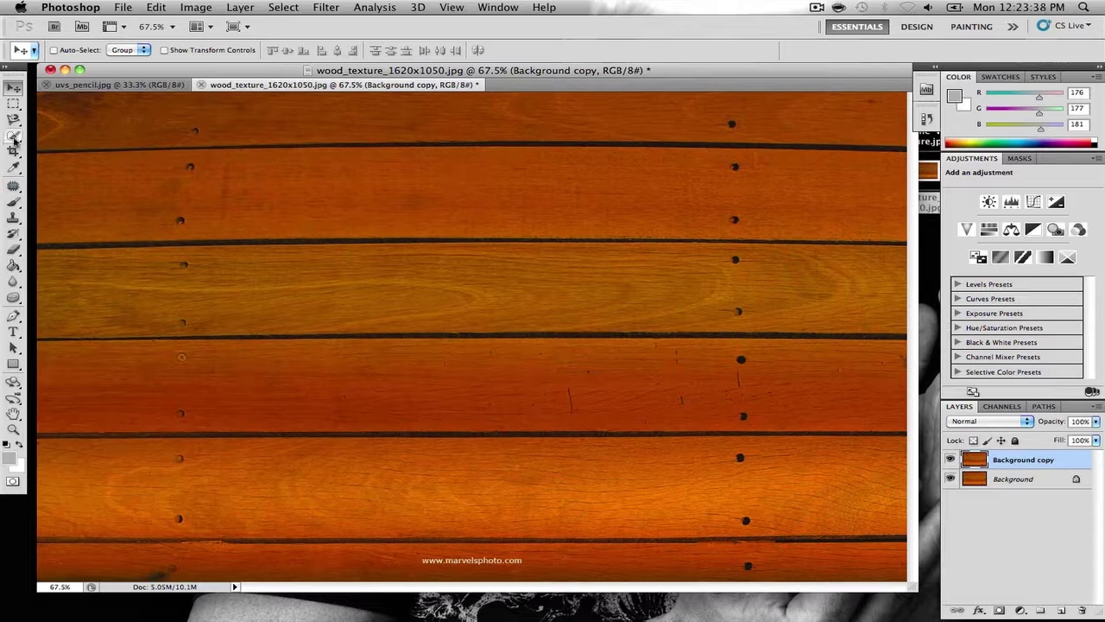
- Clone clean wood over the nail holes at both ends of the bright orange plank with the Clone Stamp
click(12, 218)
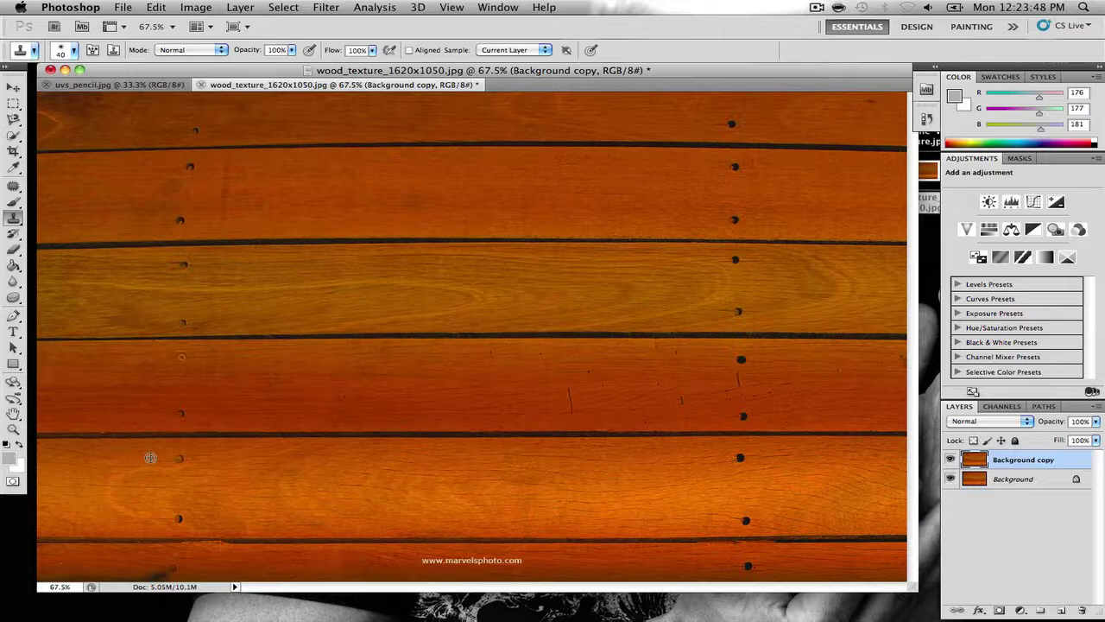
click(181, 457)
drag(178, 458, 181, 457)
alt+click(148, 456)
alt+click(720, 457)
click(740, 458)
click(745, 520)
key(super+z)
- Select the retouched bright orange plank across the full image width and move it up over the yellowish plank
click(13, 104)
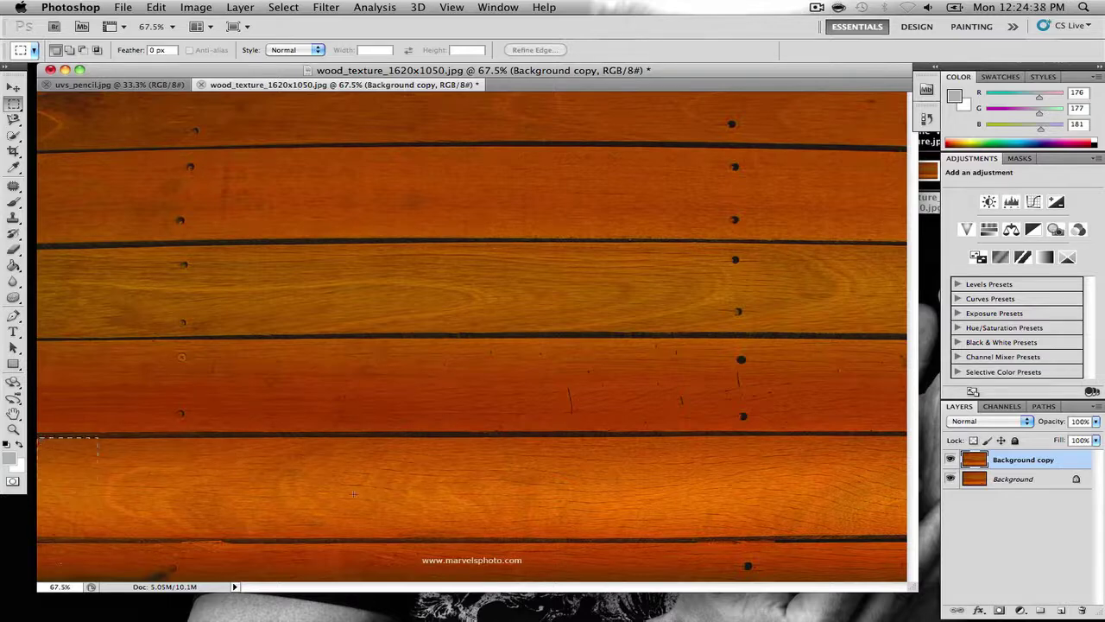
drag(572, 540, 594, 535)
drag(618, 542, 909, 539)
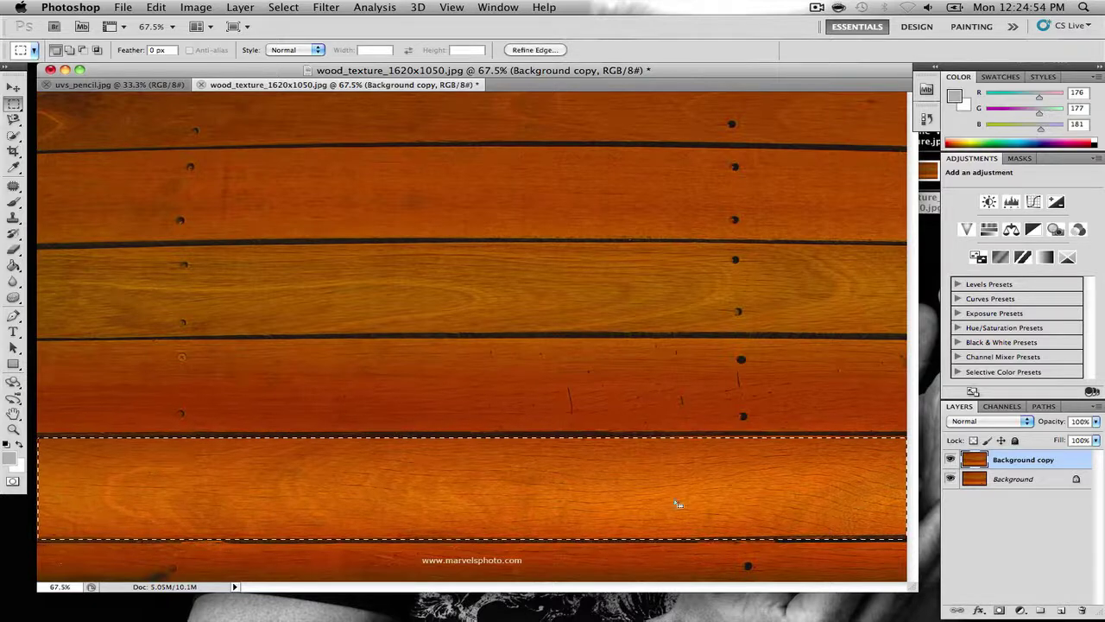
drag(512, 435, 511, 477)
key(v)
drag(264, 458, 273, 246)
key(Left)
key(Left)
key(Left)
key(Left)
key(Left)
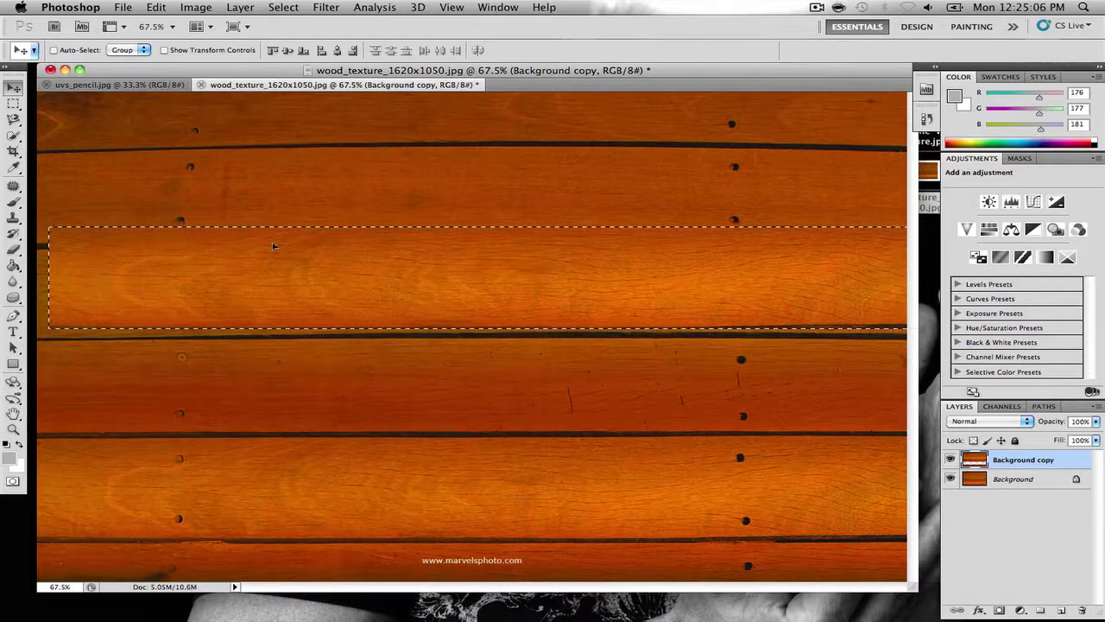
- In uvs_pencil.jpg, convert the Background into a layer named uvs and set its blend mode to Screen
click(112, 85)
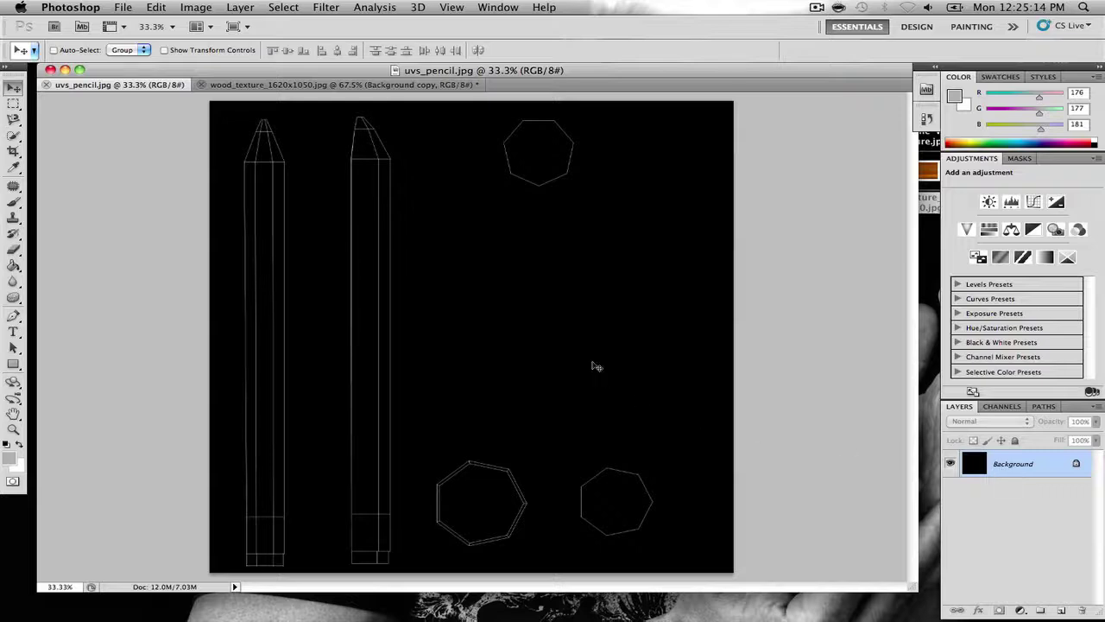
key(super+v)
key(super+z)
double_click(1025, 466)
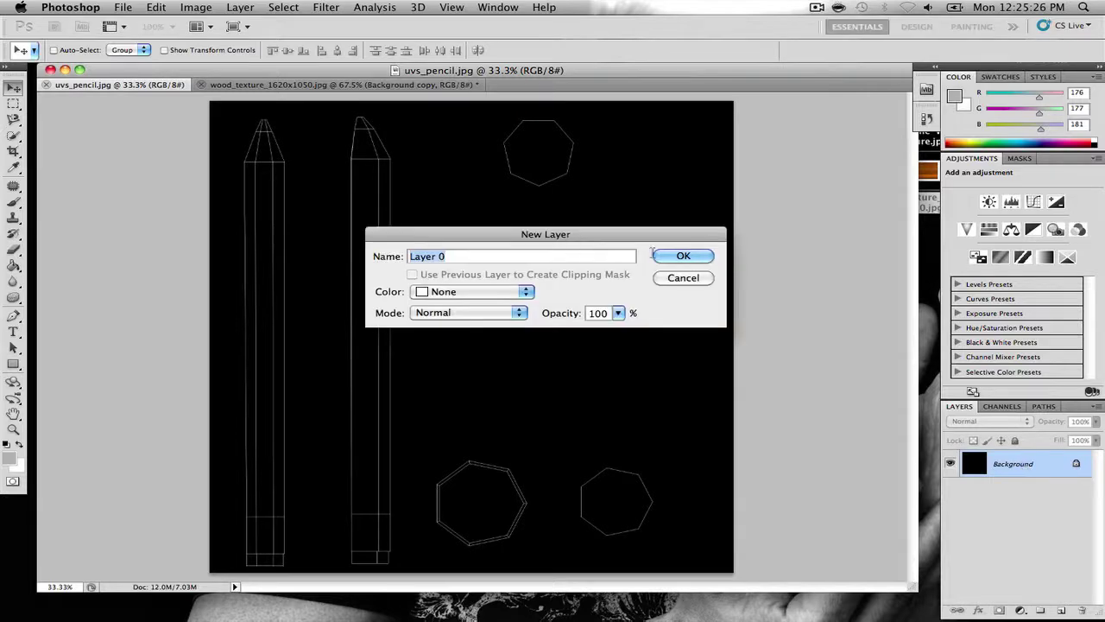
text(uvs)
key(Return)
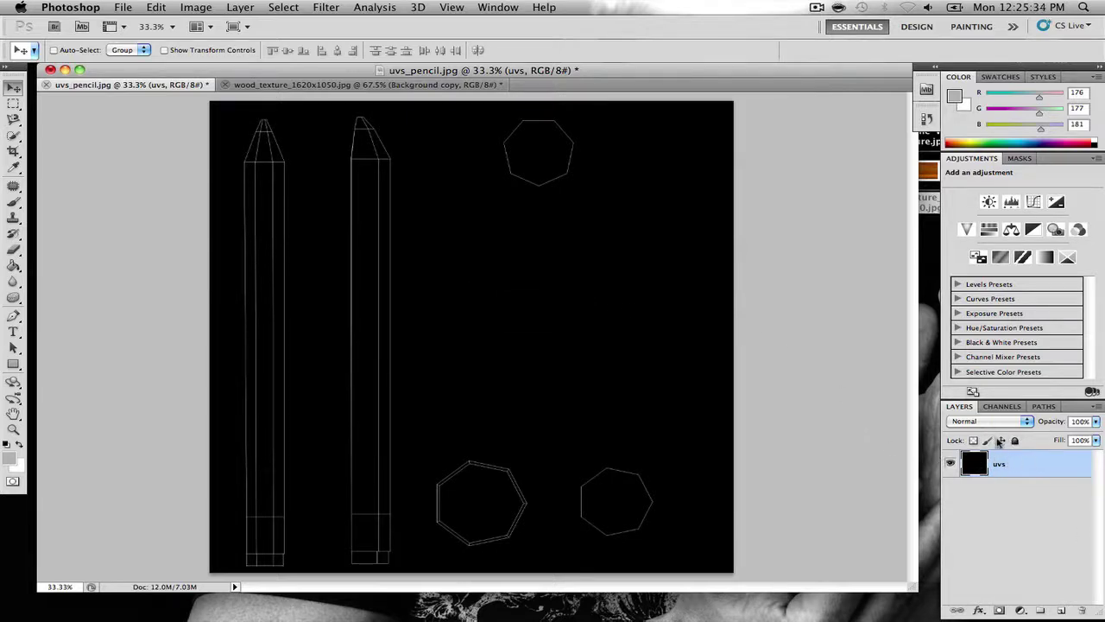
click(984, 421)
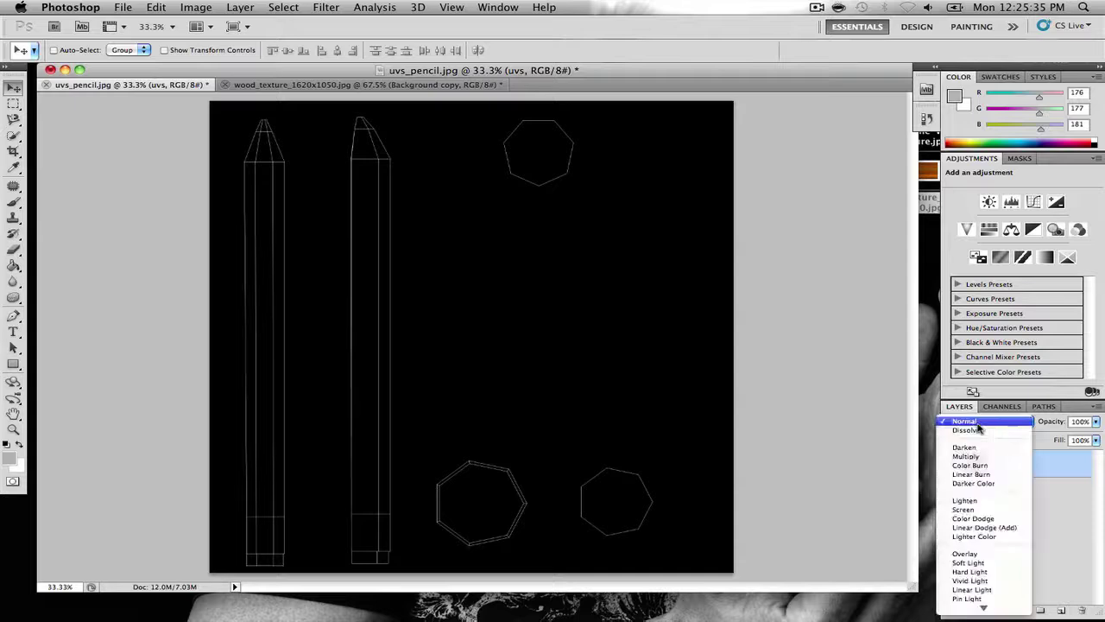
click(973, 511)
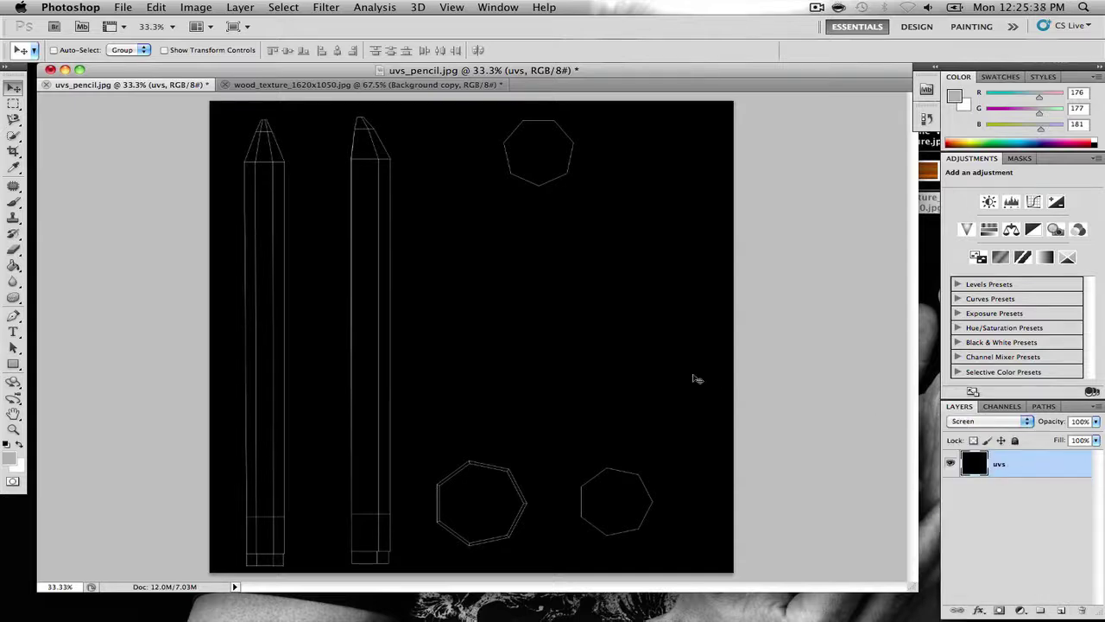
- Paste the copied wood plank into the UV layout and reposition it across the pencil outlines
key(ctrl+v)
drag(493, 316, 500, 268)
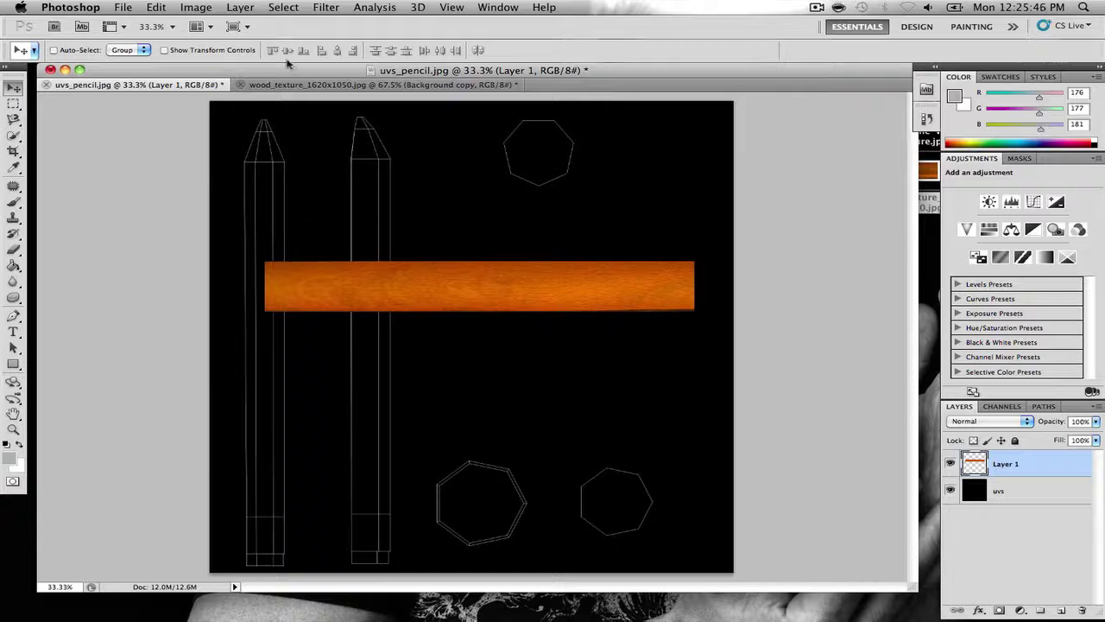
click(302, 84)
click(164, 84)
- Rotate the pasted plank upright and place it over the body of the left pencil outline
key(super+t)
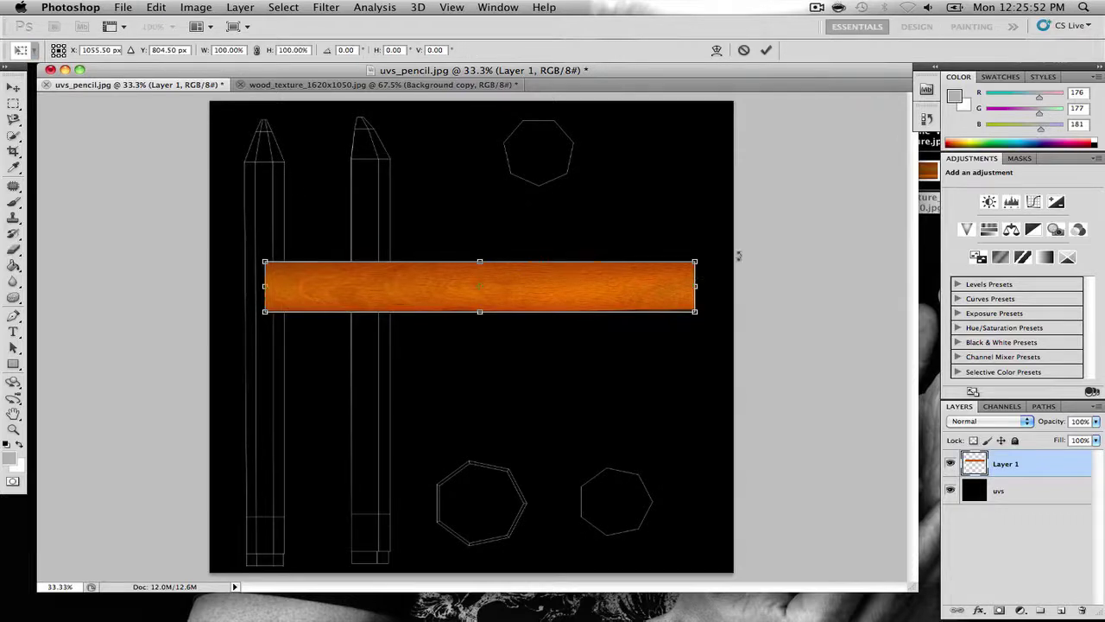
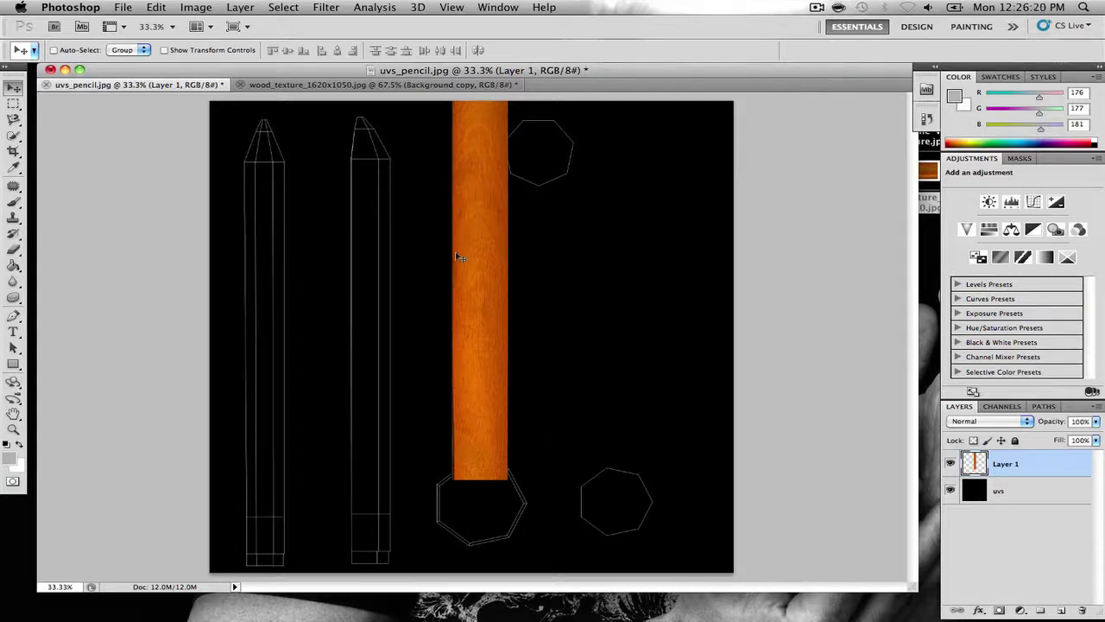
mouse_move(455, 251)
mouse_down()
mouse_move(461, 278)
mouse_move(278, 366)
mouse_move(266, 321)
mouse_up()
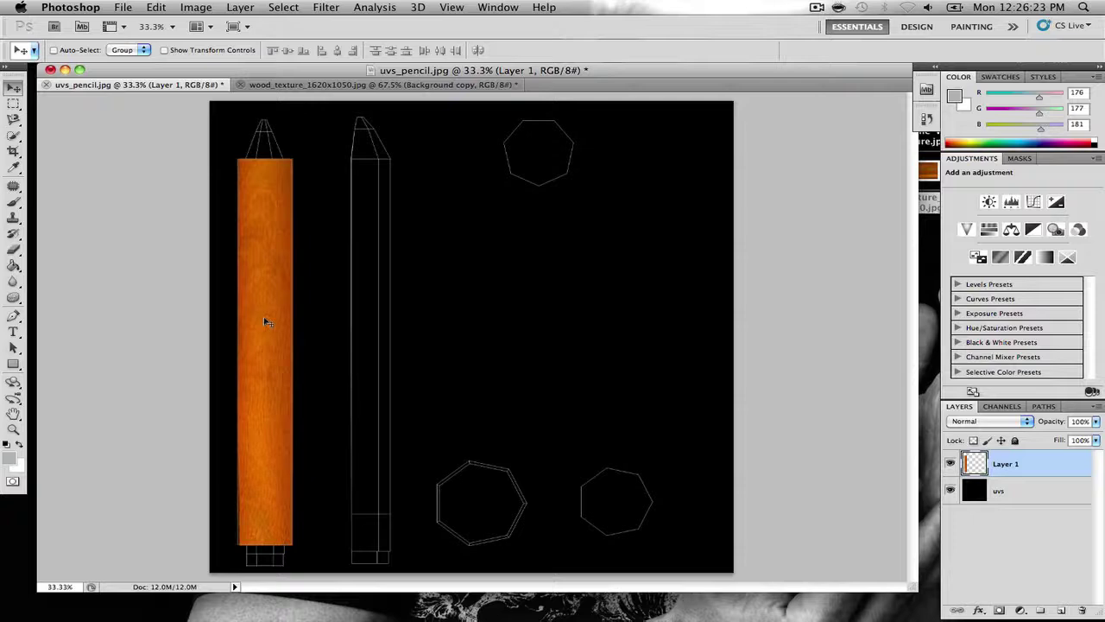
- Rename the plank layer pencil_base and set its blend mode to Screen
double_click(1014, 464)
text(pencil_base)
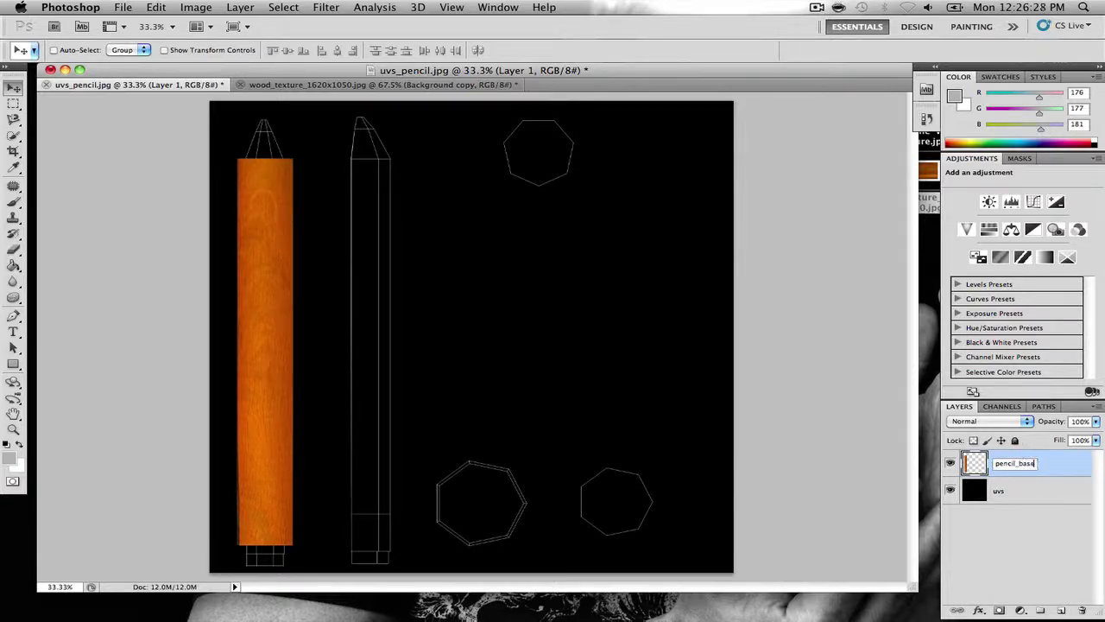
key(Return)
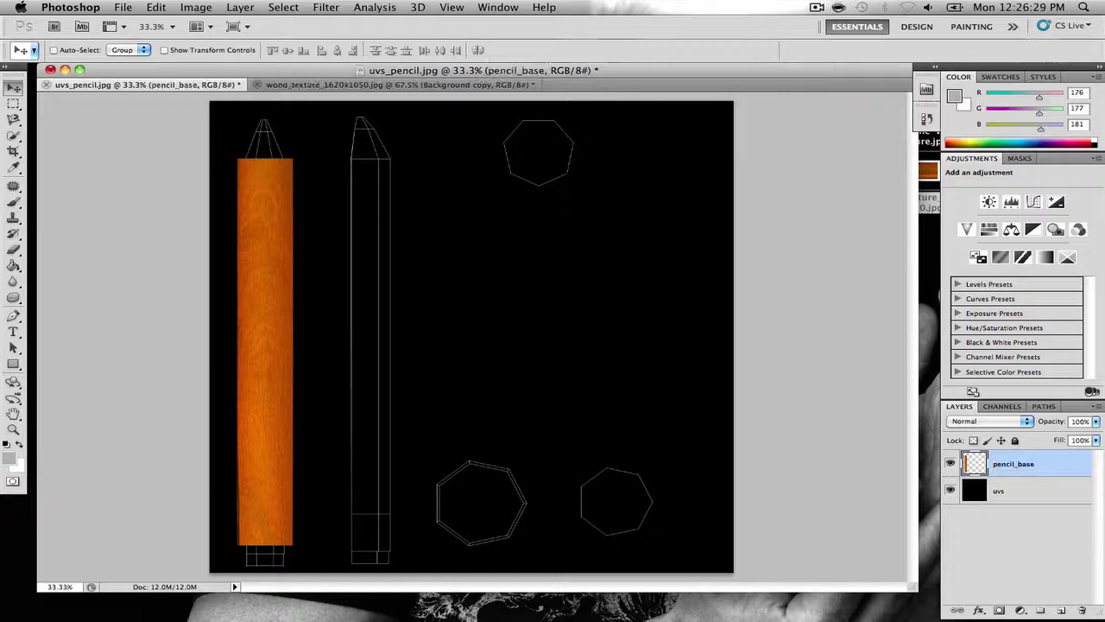
click(977, 422)
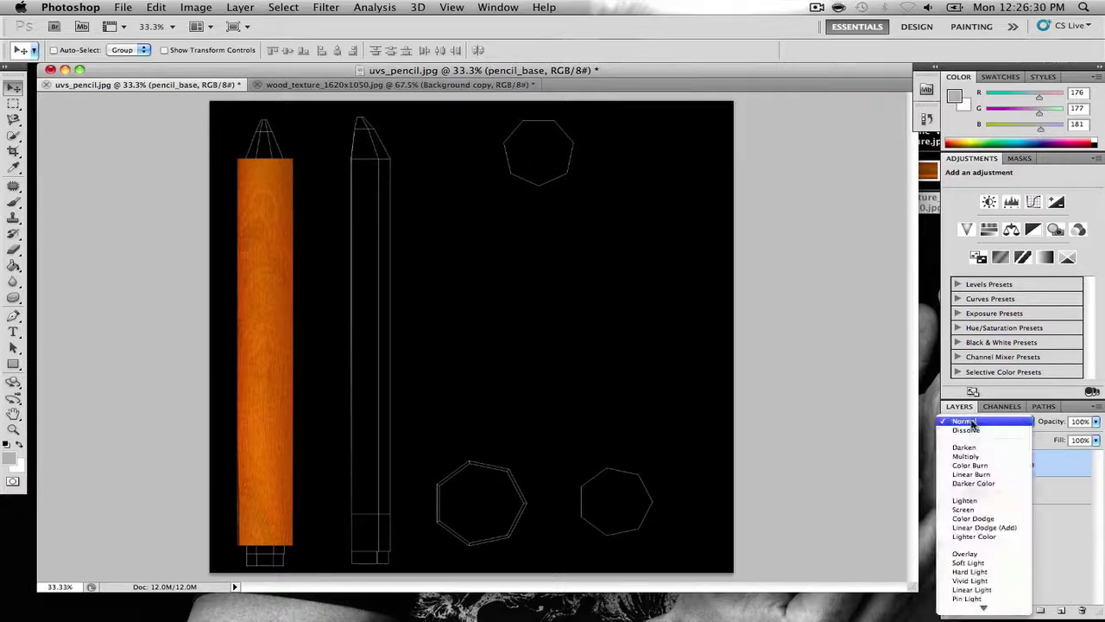
click(973, 509)
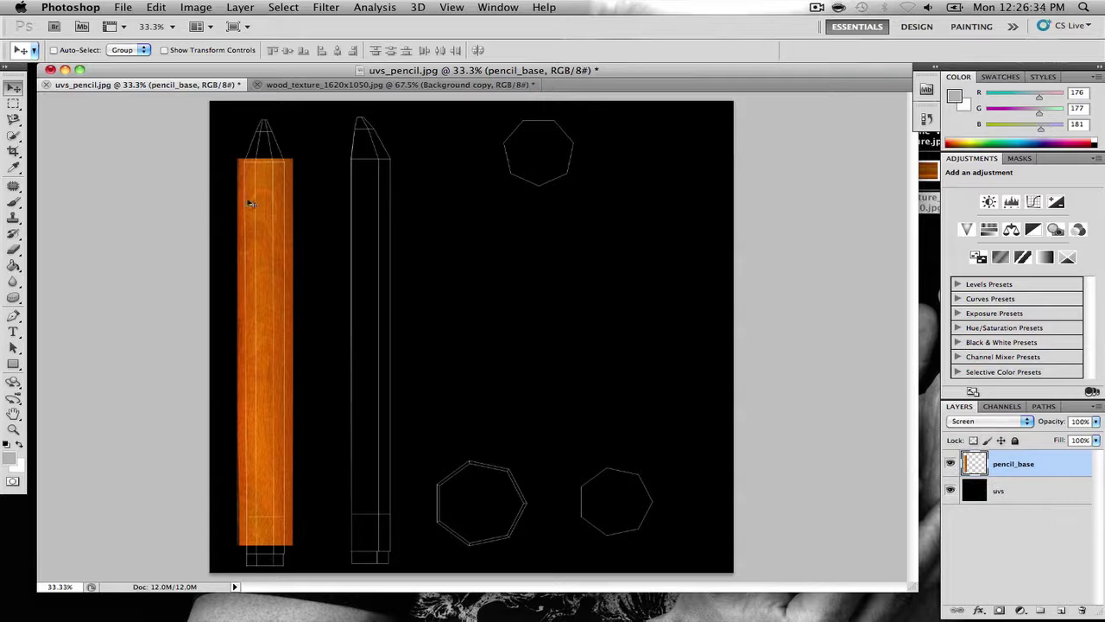
- Scale the pencil_base plank to about 67% width and 92% height to fit the left pencil outline's body
drag(265, 186, 264, 190)
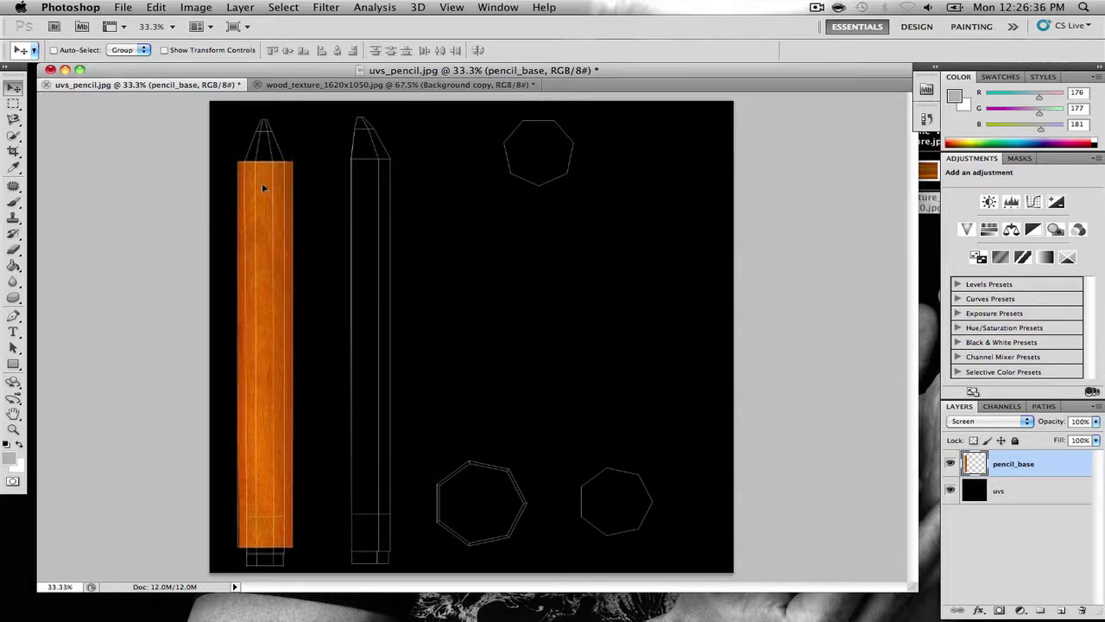
key(super+t)
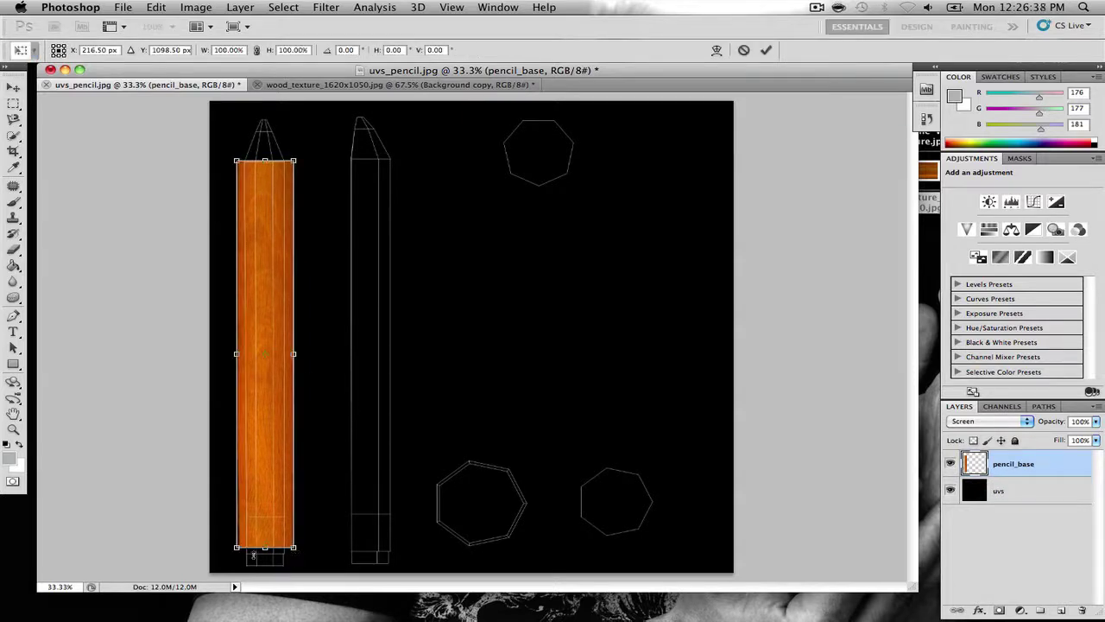
drag(265, 547, 266, 518)
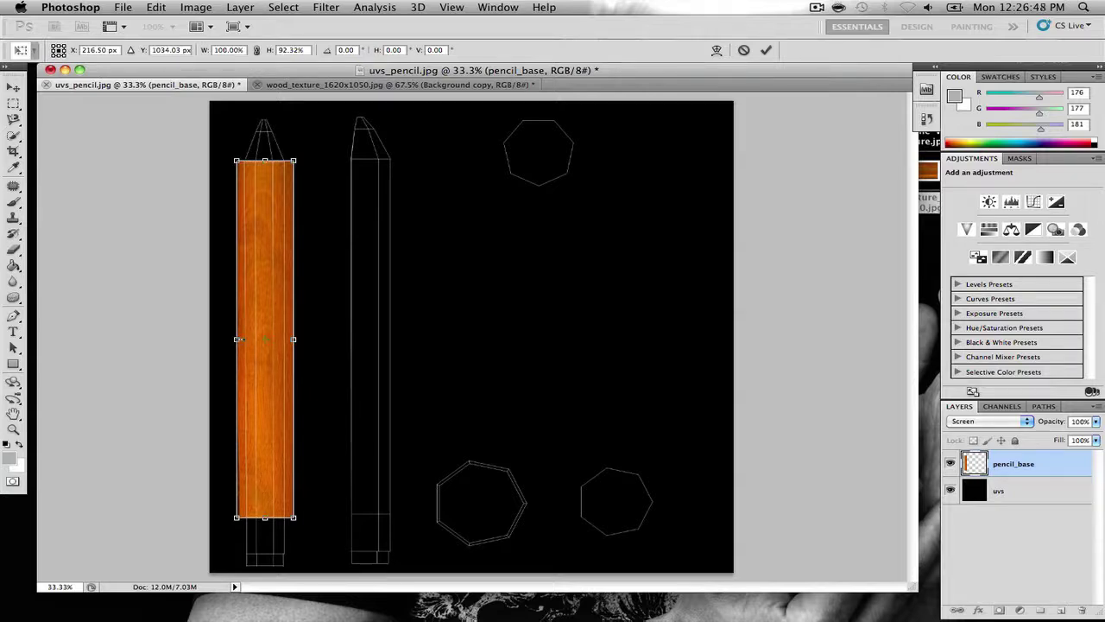
drag(237, 340, 285, 339)
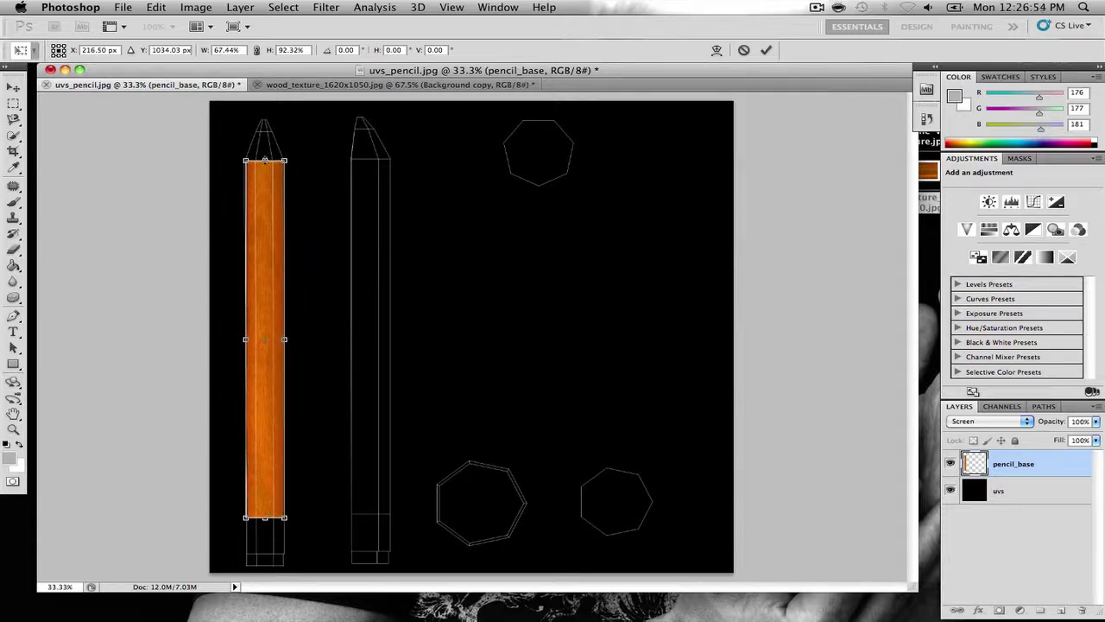
drag(265, 160, 265, 161)
key(Return)
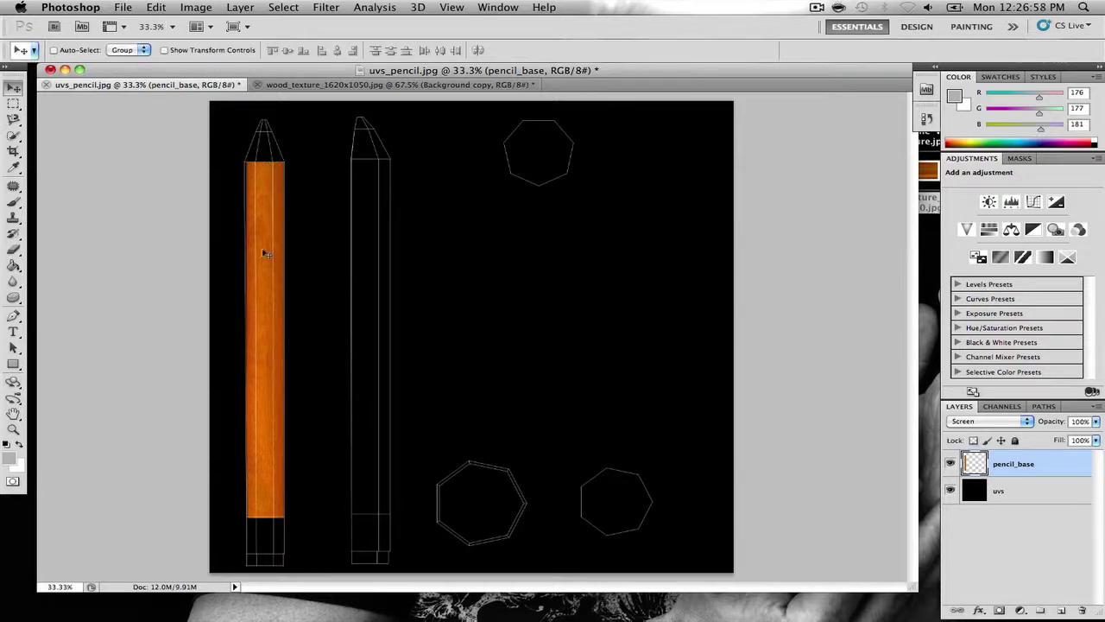
- Fine-tune the plank's fit by widening it about 106% to the body's left edge and adjusting its upper edge
key(super+t)
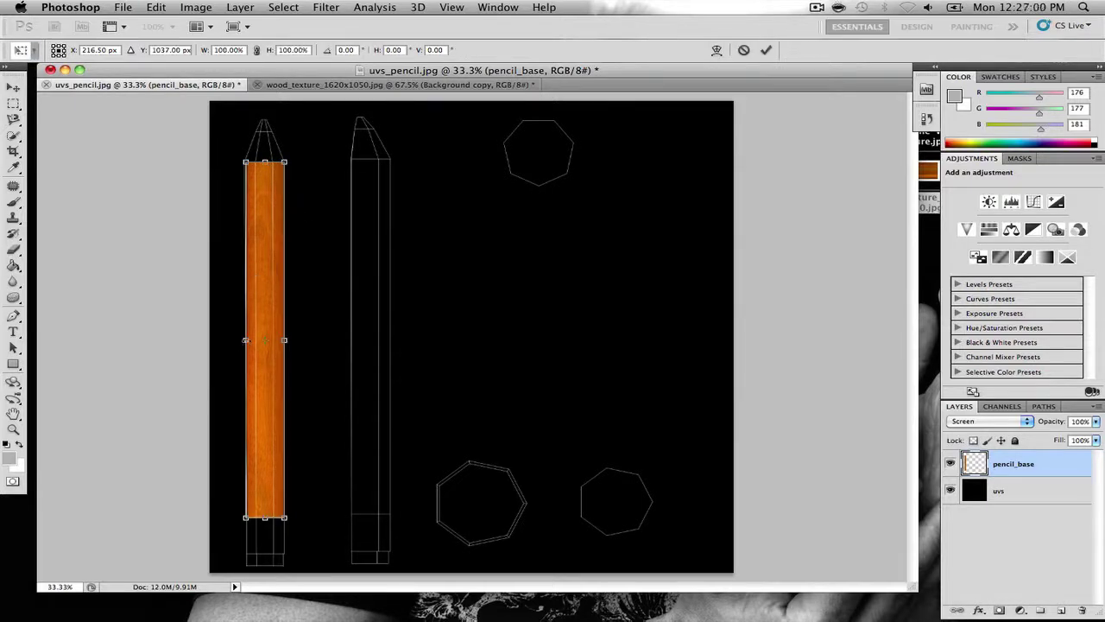
drag(245, 340, 242, 340)
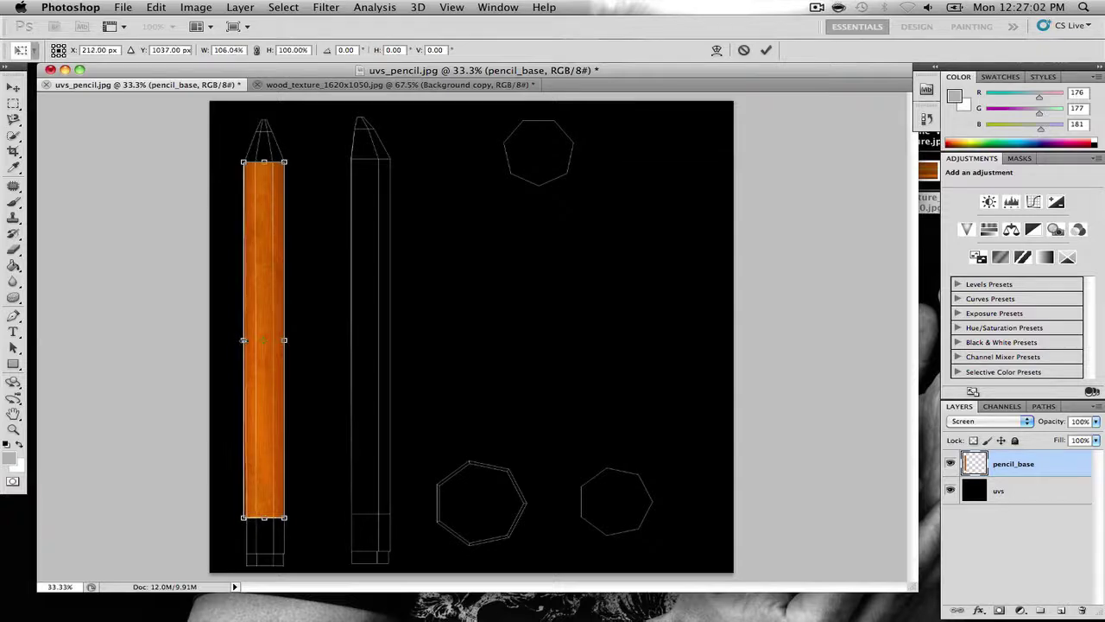
key(Return)
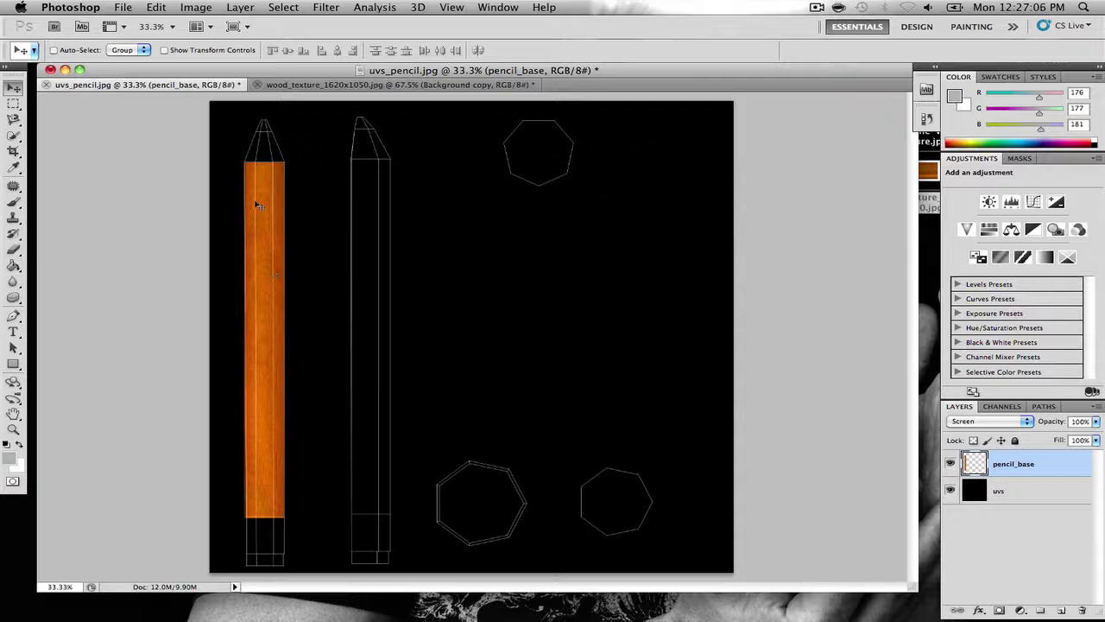
key(super+t)
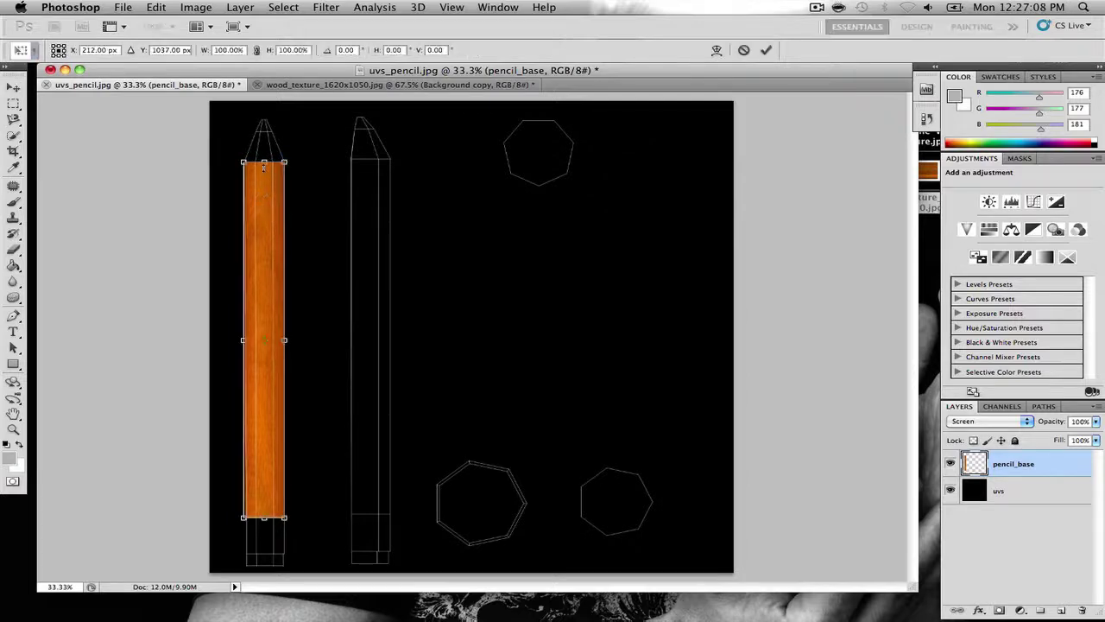
drag(265, 162, 265, 160)
key(Return)
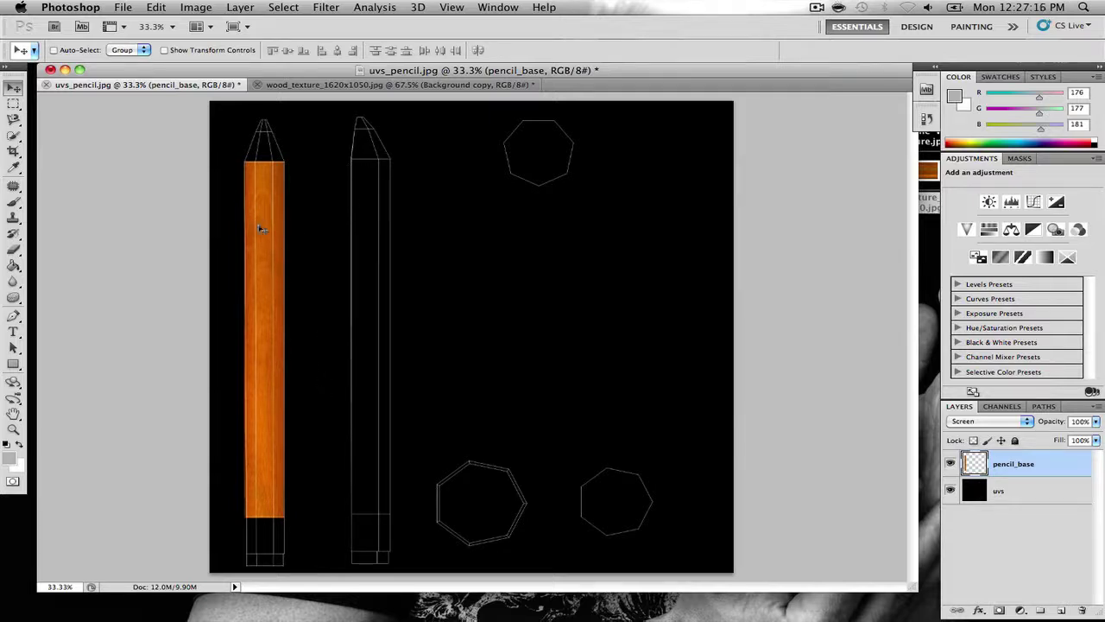
- Try Auto Tone and Auto Color on the pencil_base layer, undoing each adjustment
click(242, 6)
mouse_move(209, 7)
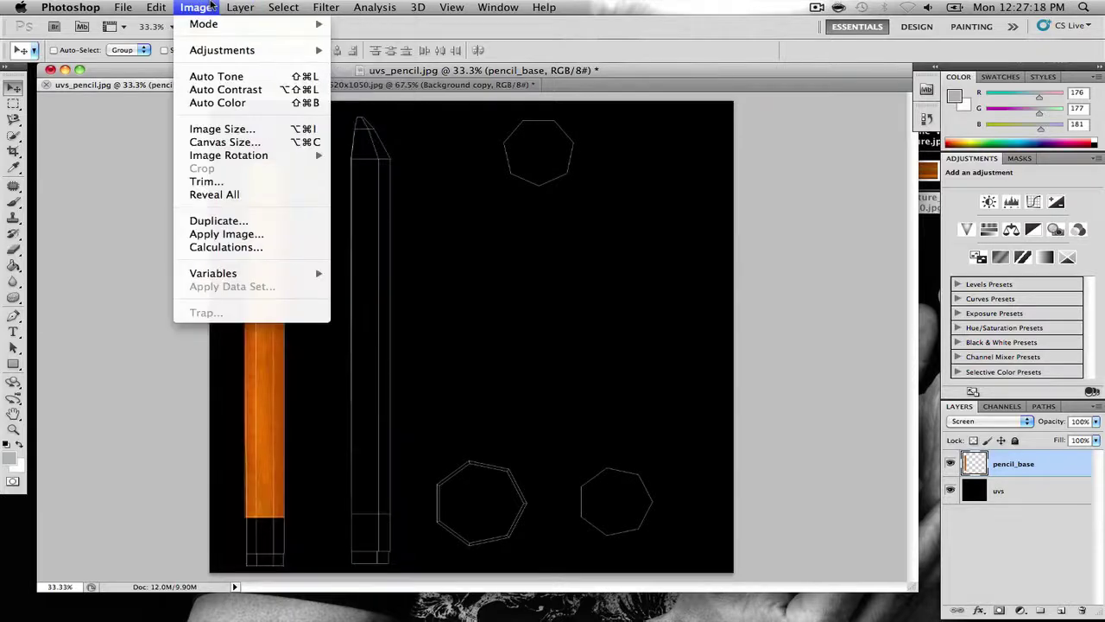
mouse_move(231, 57)
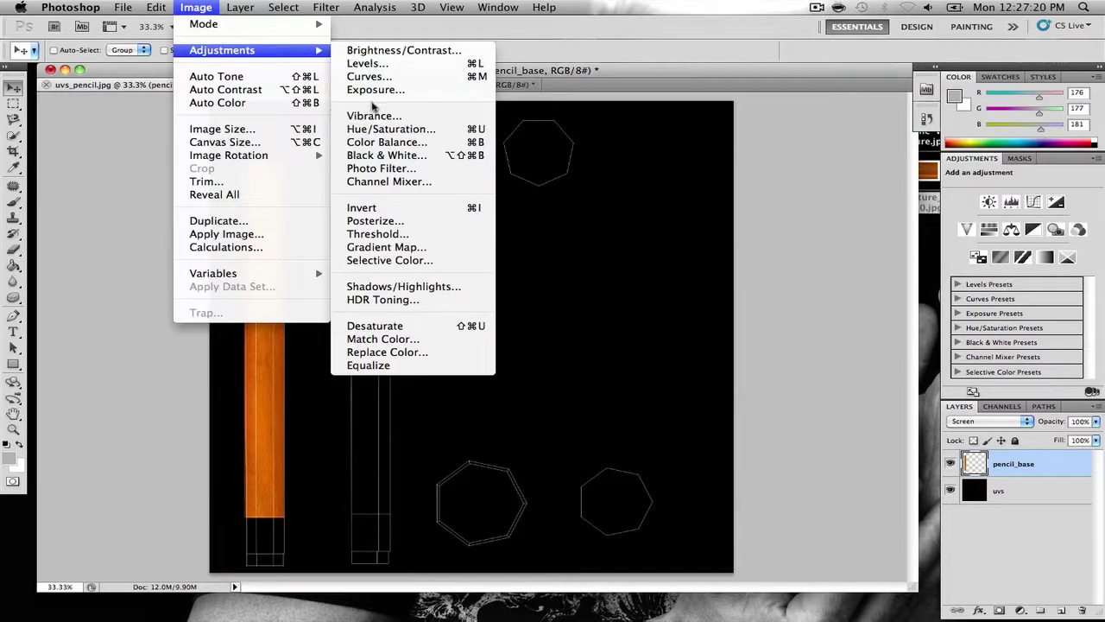
click(227, 77)
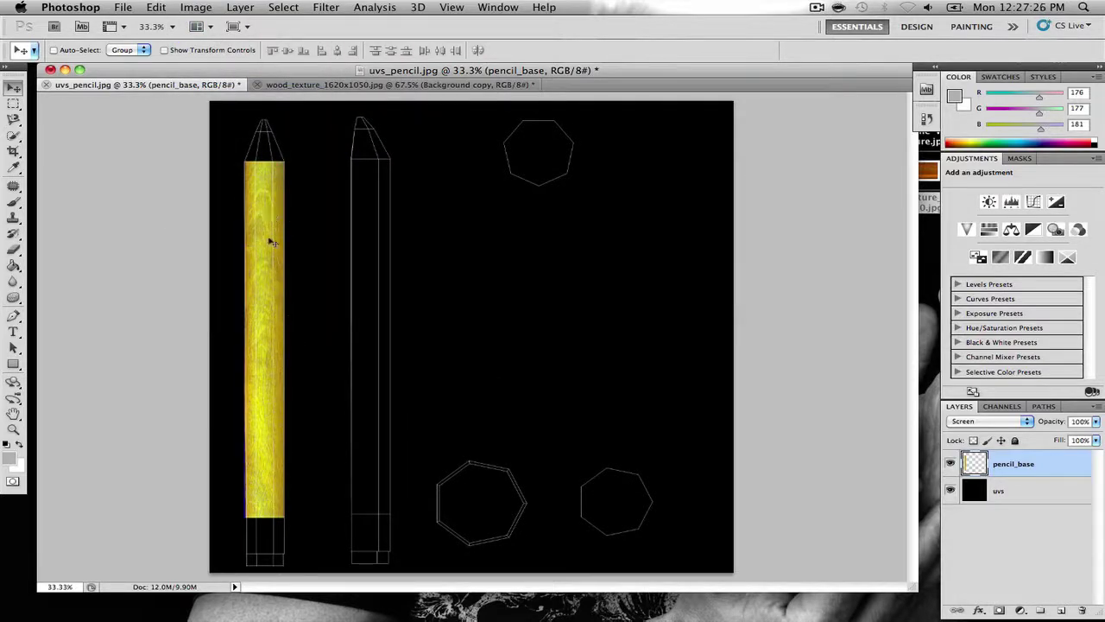
key(ctrl+z)
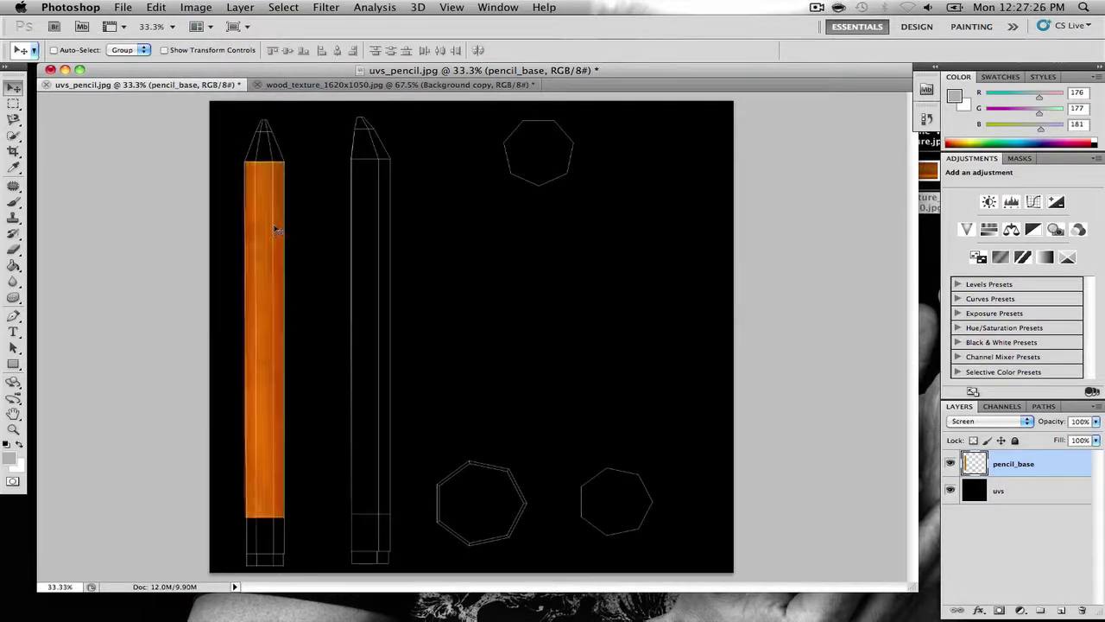
click(202, 7)
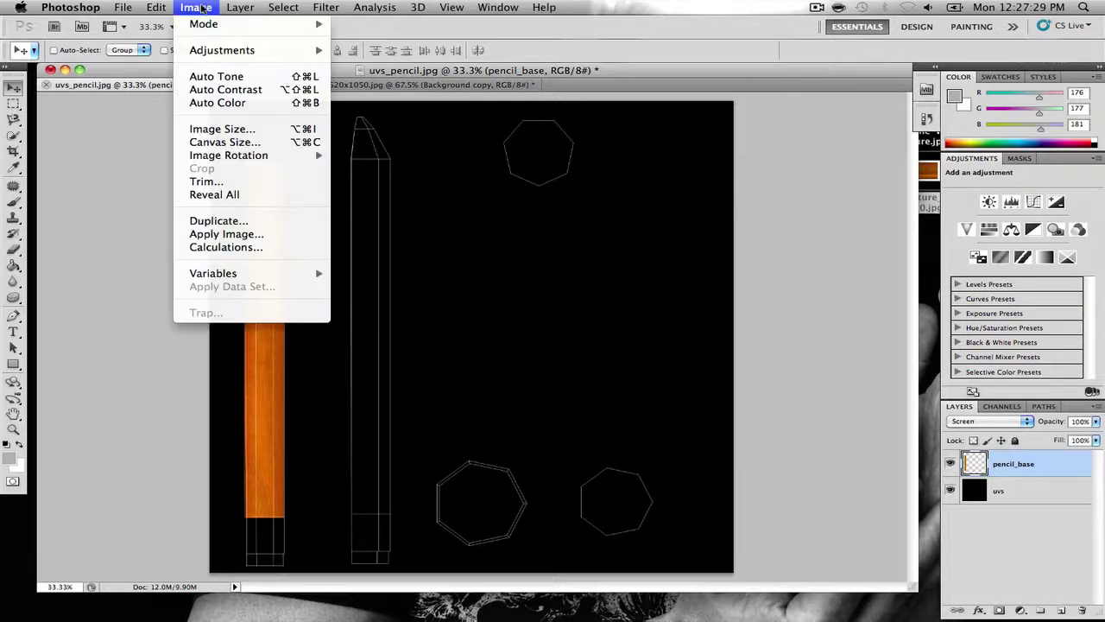
click(241, 102)
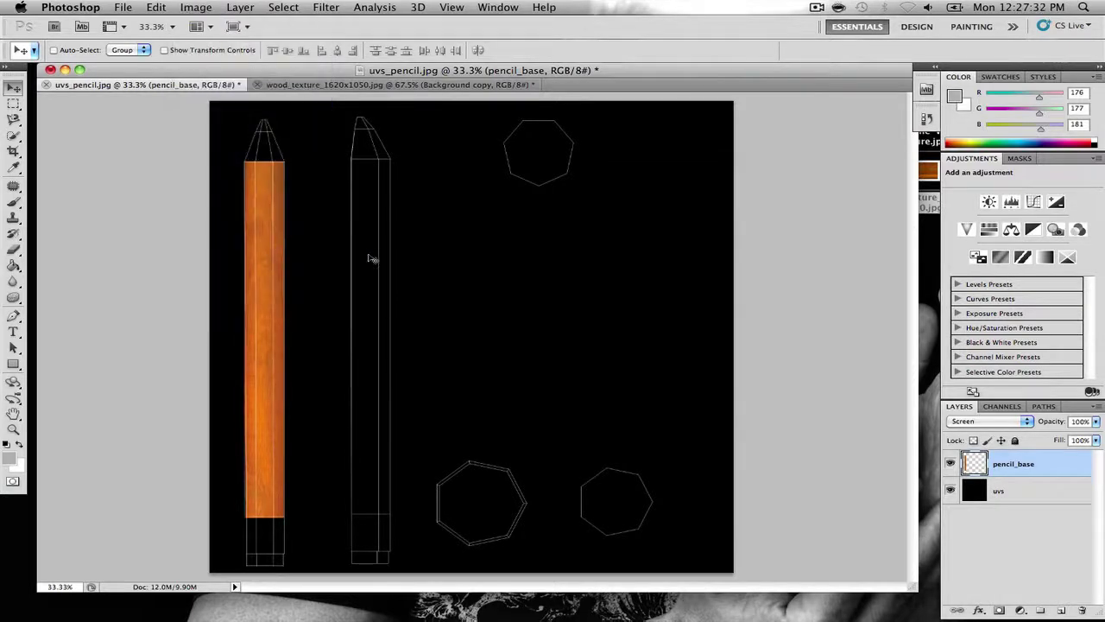
key(ctrl+z)
- Try midtone Color Balance levels of +100, -100 and -100 on the pencil_base layer, and discard them
click(197, 7)
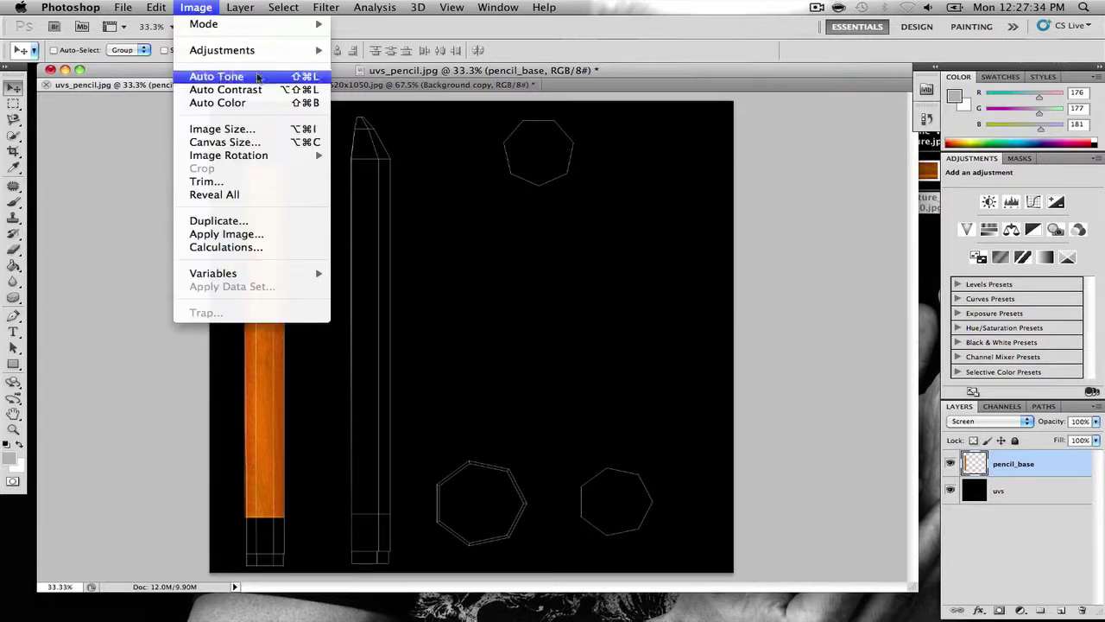
mouse_move(268, 54)
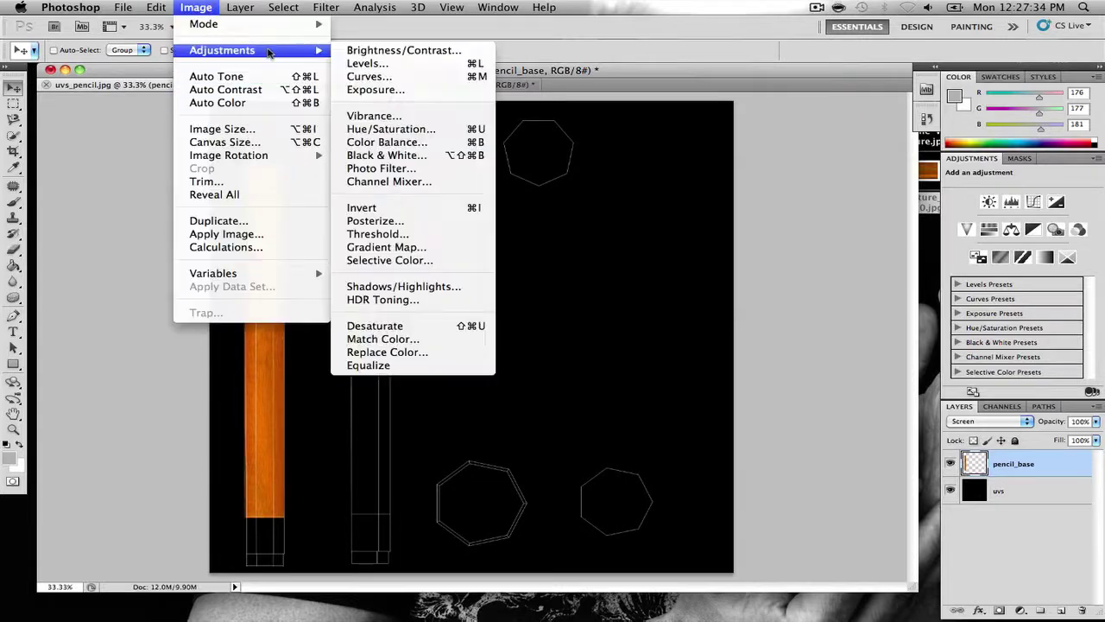
click(392, 145)
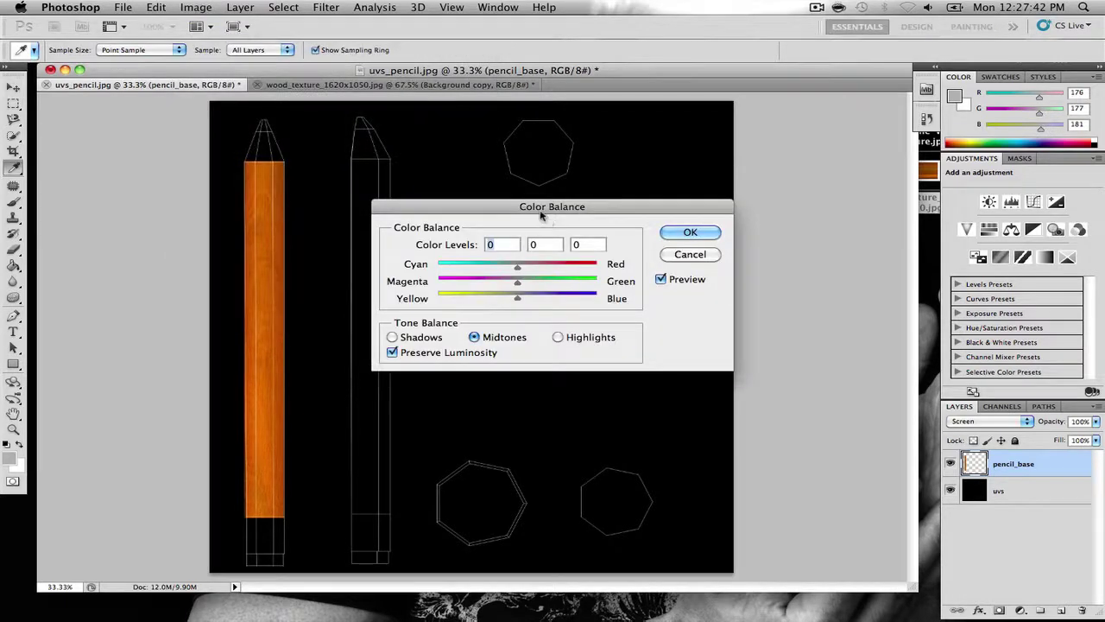
drag(546, 154, 727, 166)
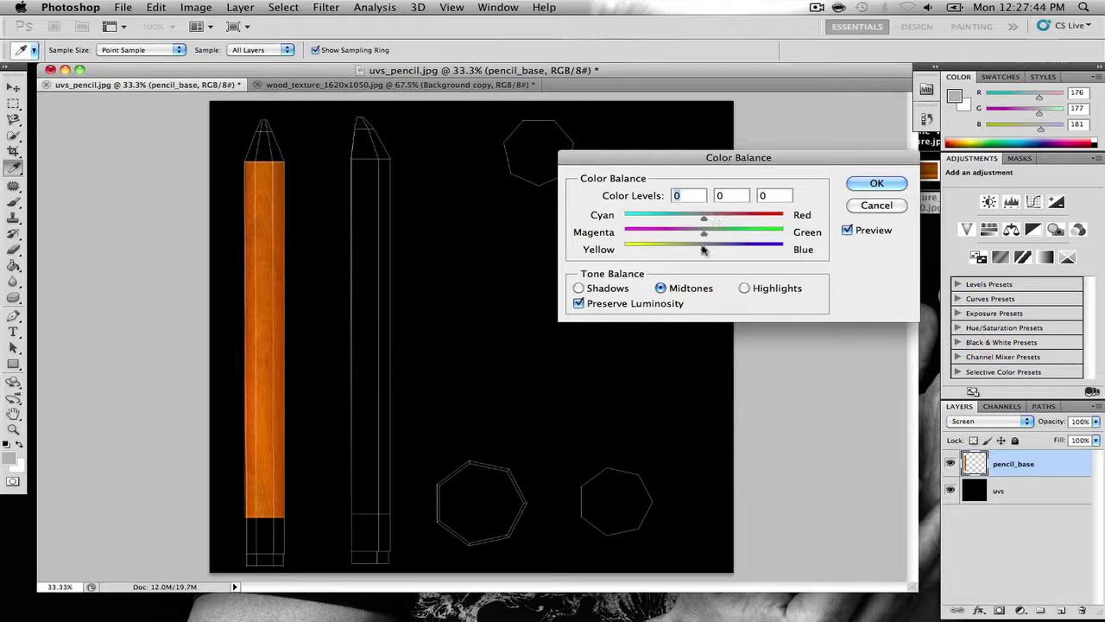
drag(704, 248, 624, 250)
mouse_move(703, 233)
mouse_down()
mouse_move(730, 236)
mouse_move(615, 235)
mouse_move(690, 234)
mouse_move(601, 216)
mouse_move(798, 224)
mouse_up()
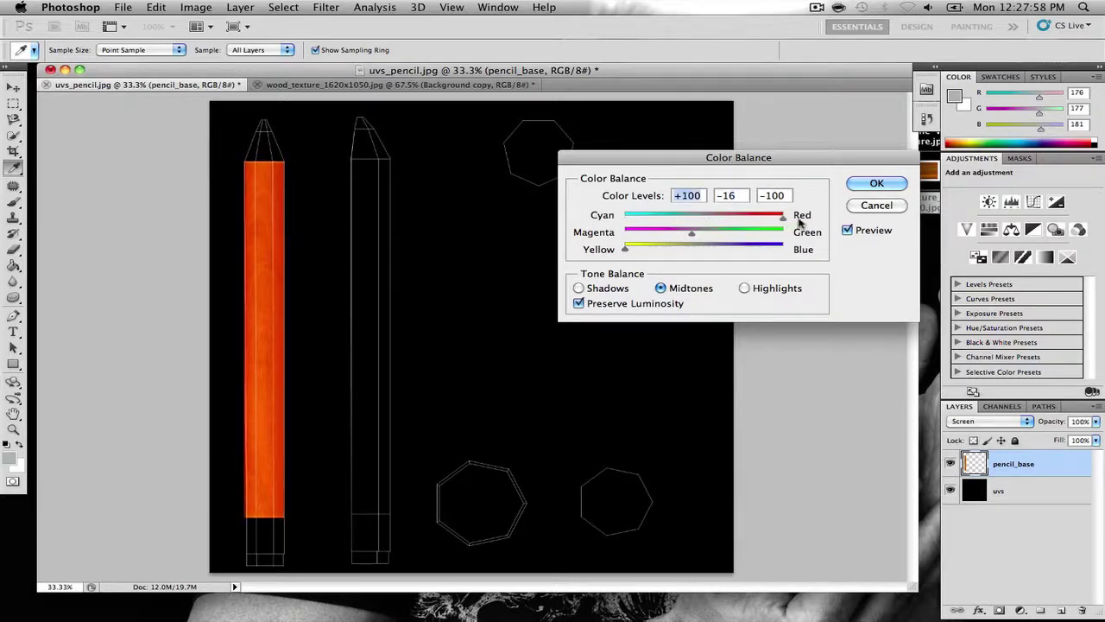
drag(693, 235, 620, 235)
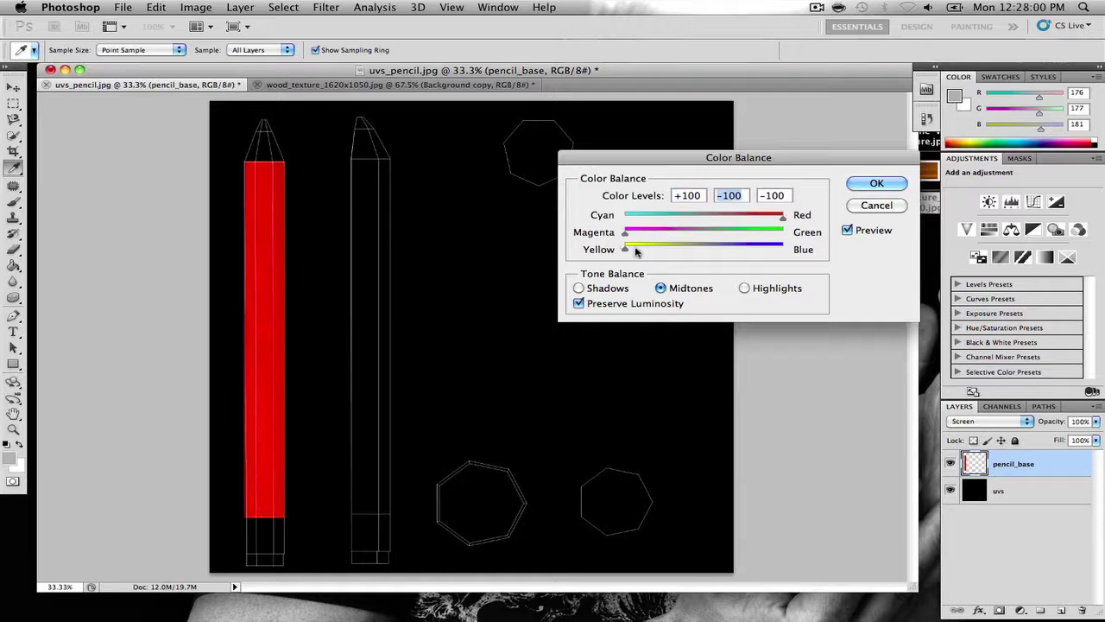
click(876, 206)
key(v)
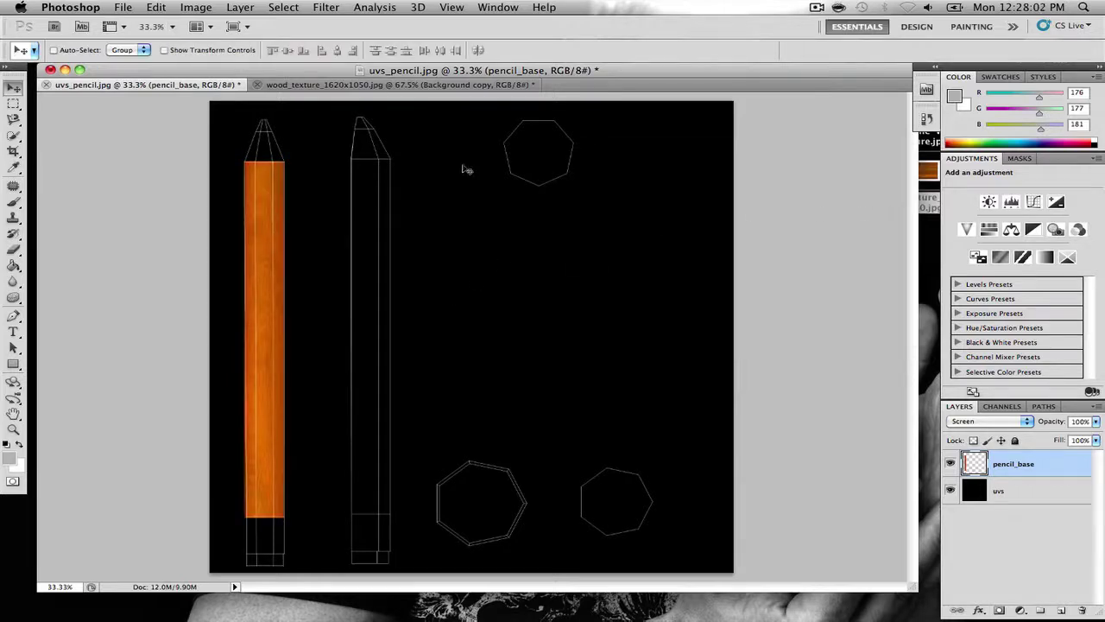
- Recolor the wood on the pencil_base layer red with a Hue/Saturation adjustment, setting Hue to -20
click(155, 7)
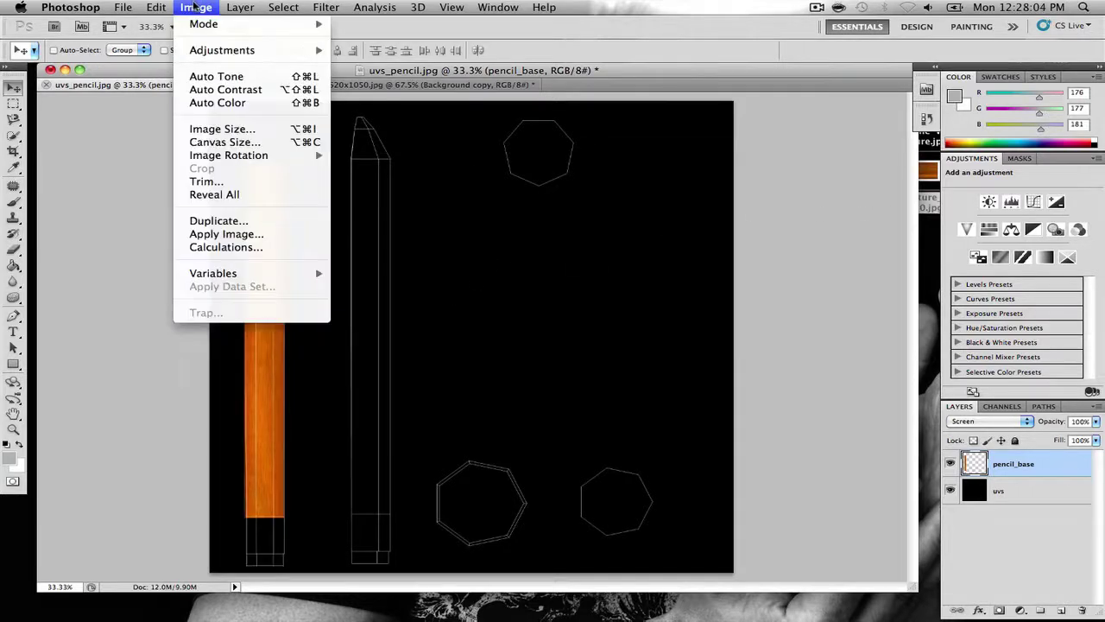
mouse_move(269, 53)
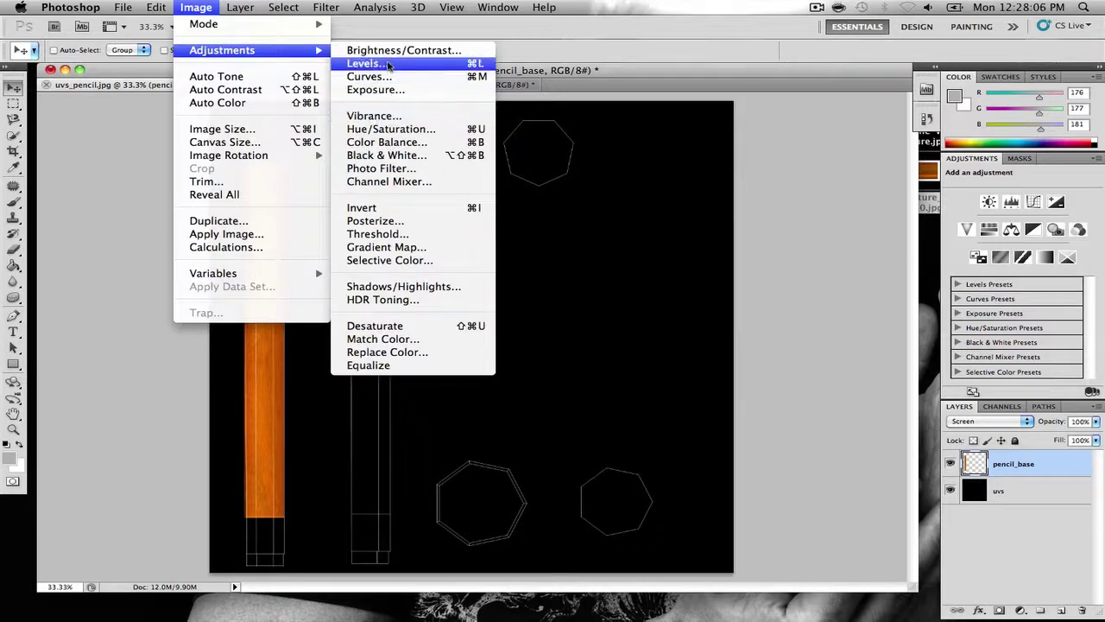
click(415, 130)
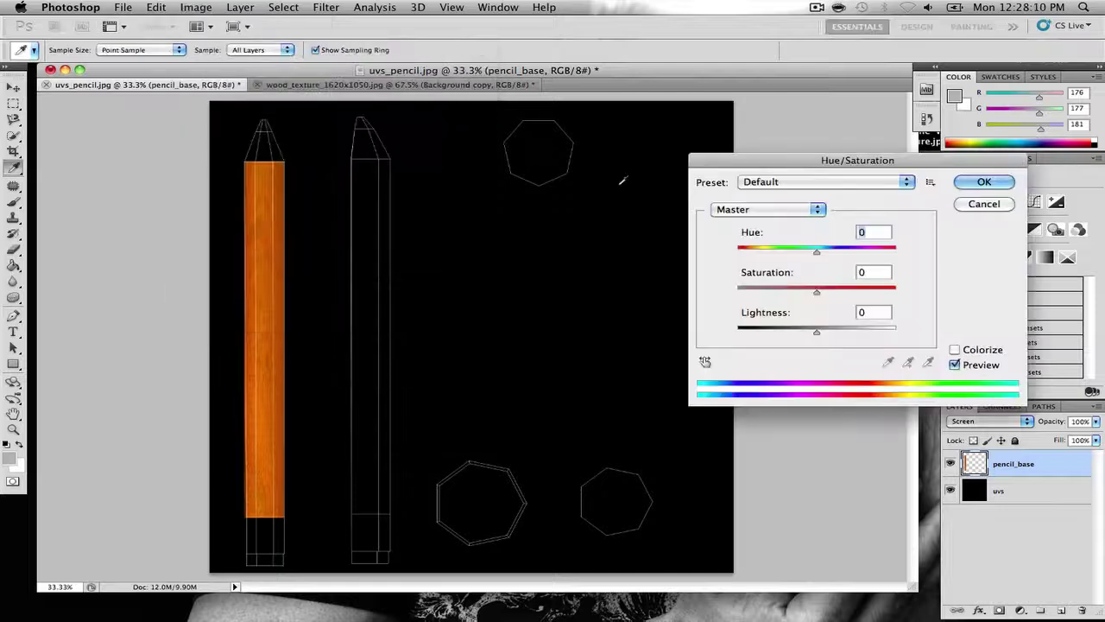
mouse_move(816, 256)
mouse_down()
mouse_move(762, 255)
mouse_move(823, 257)
mouse_move(800, 259)
mouse_up()
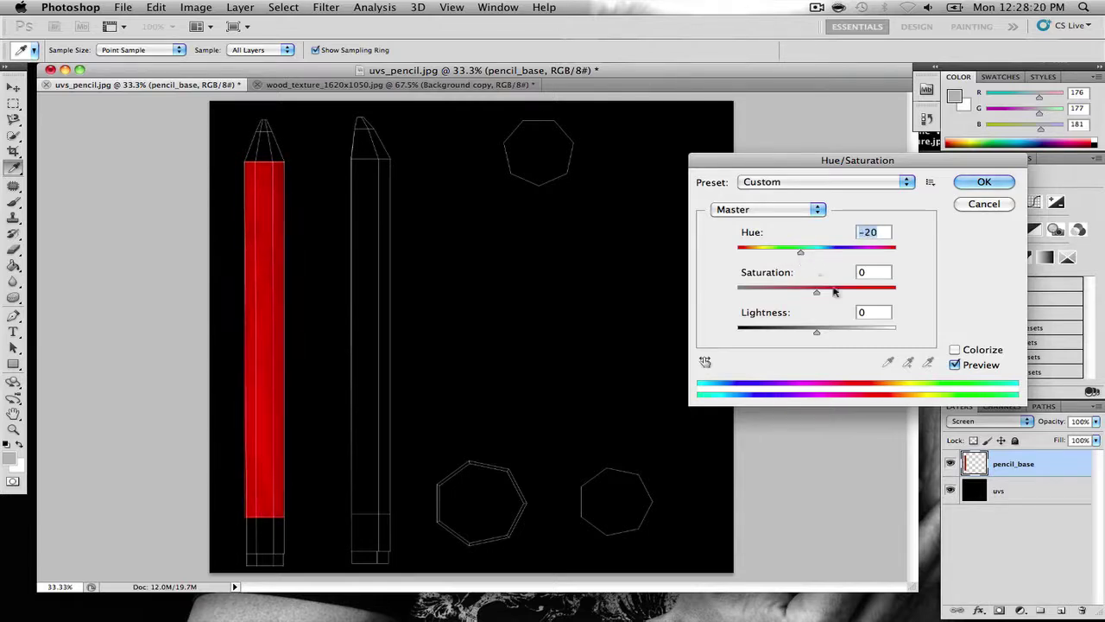
click(984, 181)
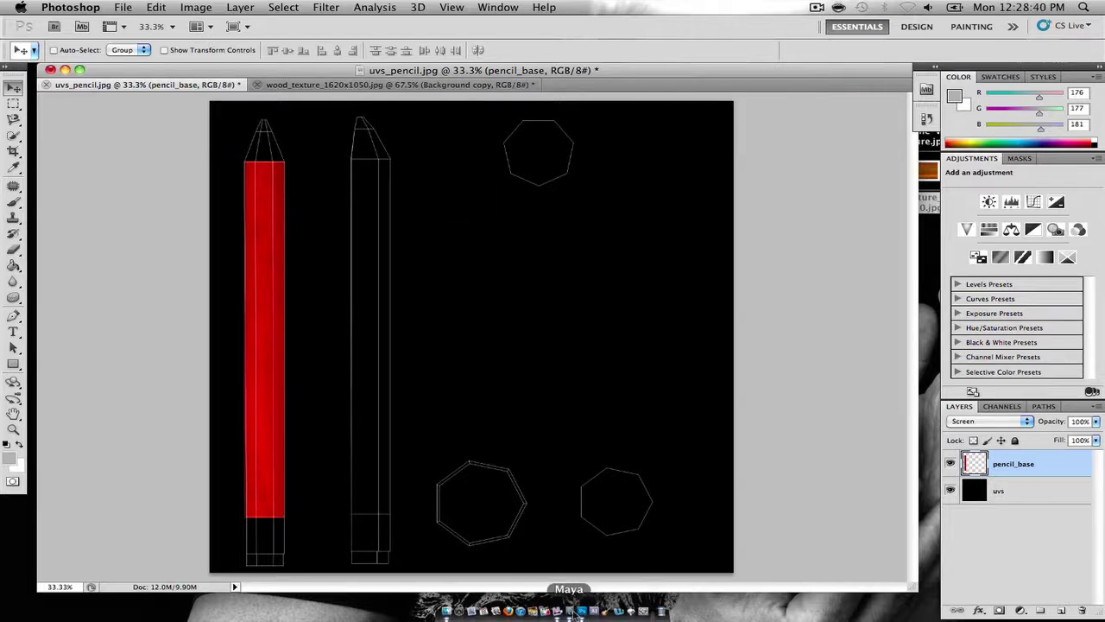
- Switch to Maya to look at the 3D pencil model, and return to Photoshop
click(569, 612)
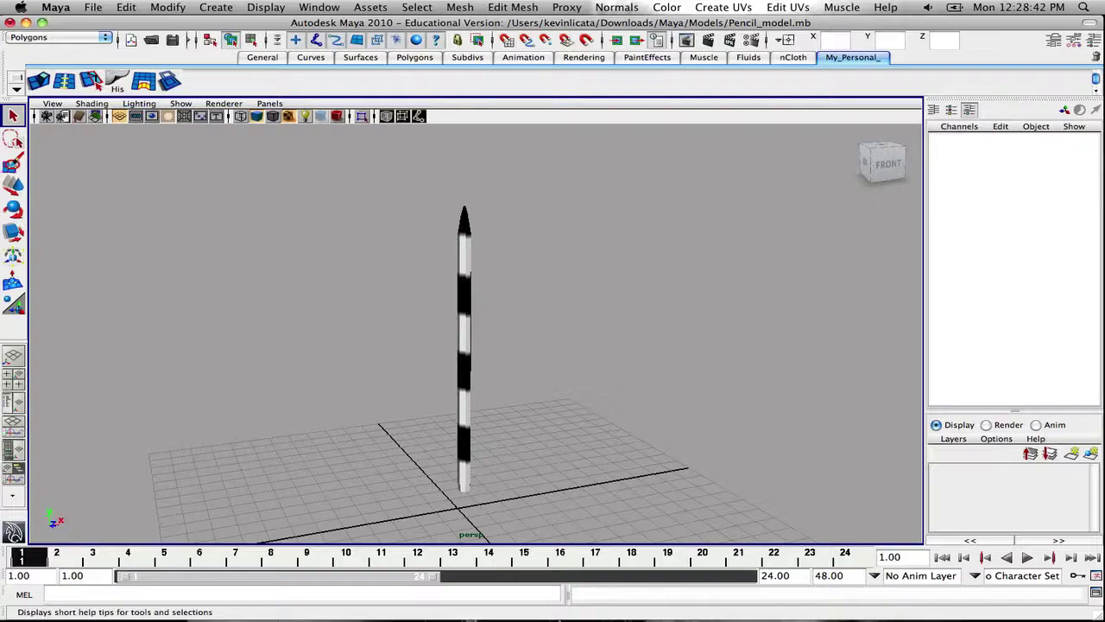
click(581, 610)
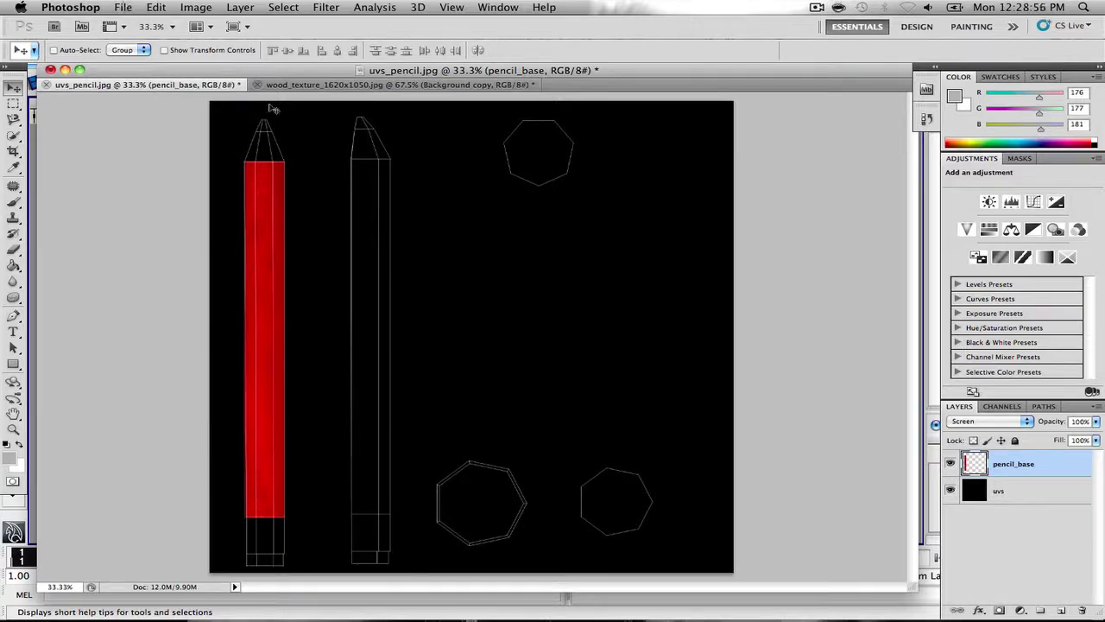
- Save the layered UV layout to the Desktop in Photoshop format as diffuse_pencil.psd
click(125, 7)
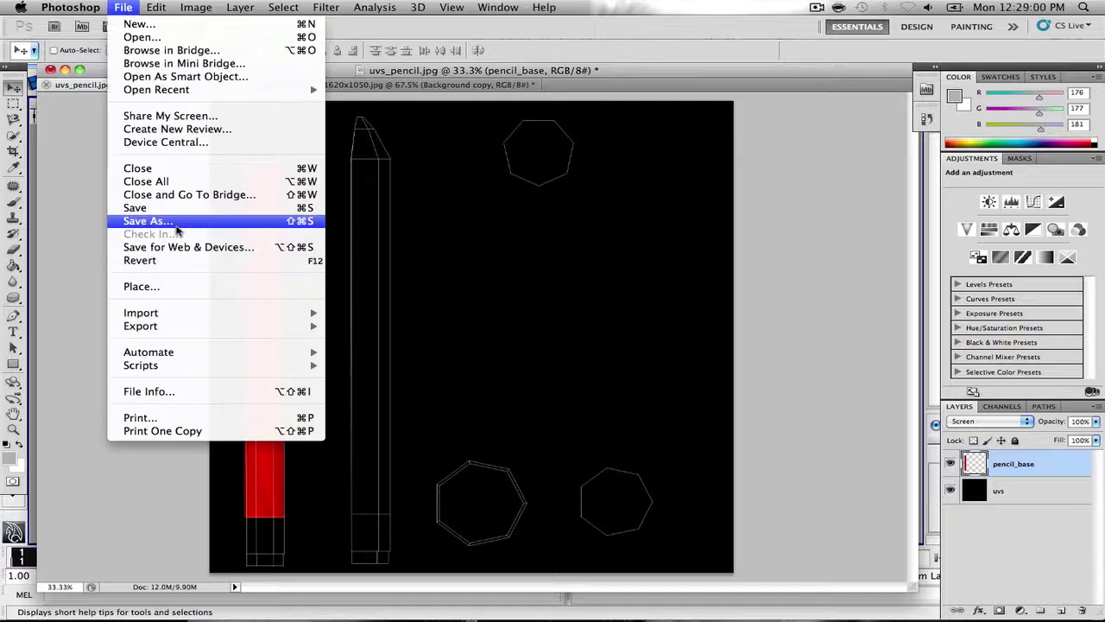
click(464, 267)
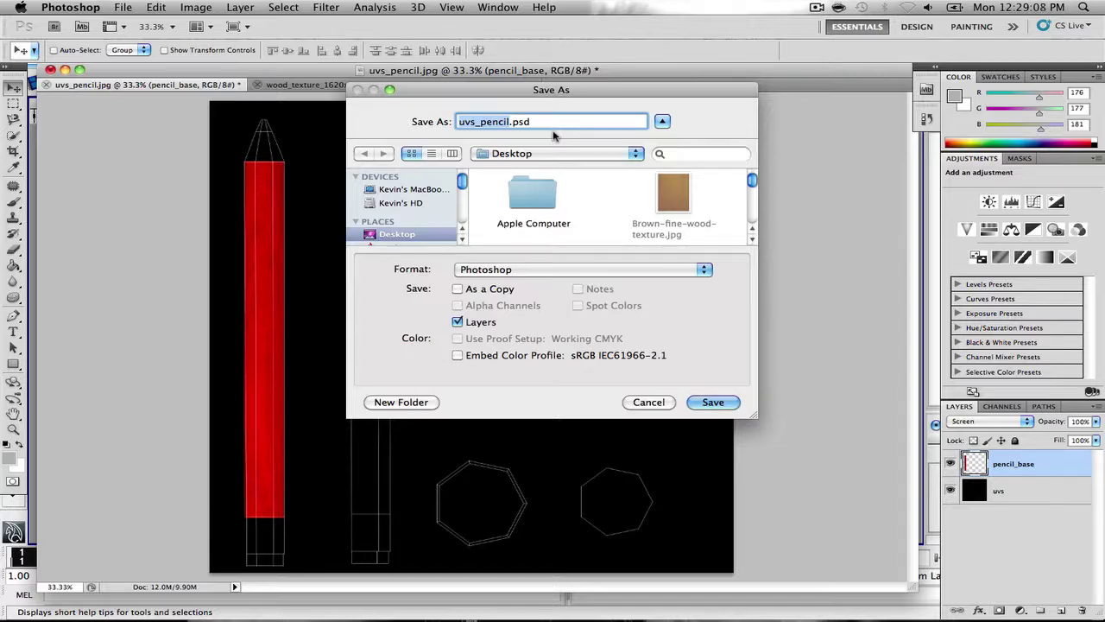
text(diffuse_penci)
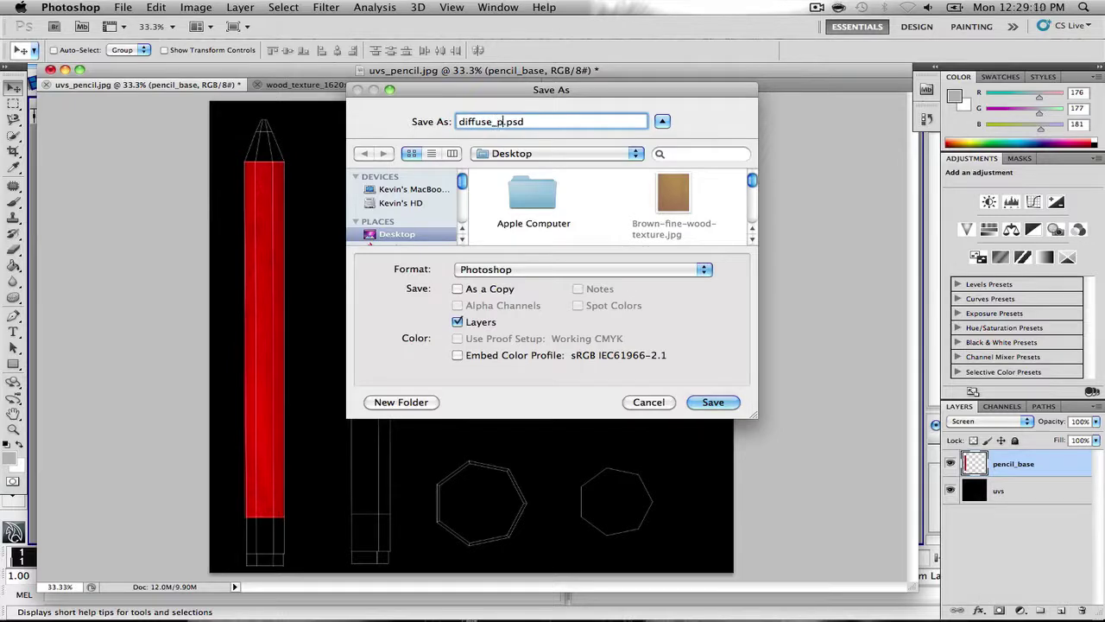
text(l)
click(510, 271)
click(507, 273)
click(719, 406)
click(713, 261)
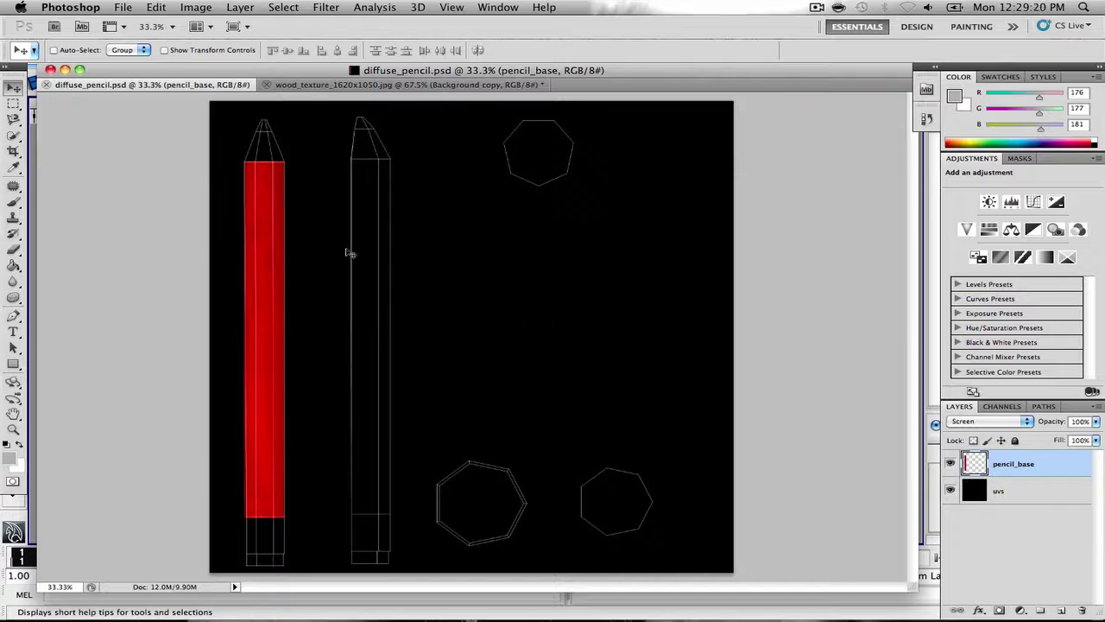
- Save a copy of the UV layout to the Desktop in Targa format as diffuse_pencil.tga, at 24 bits/pixel
click(124, 7)
click(173, 215)
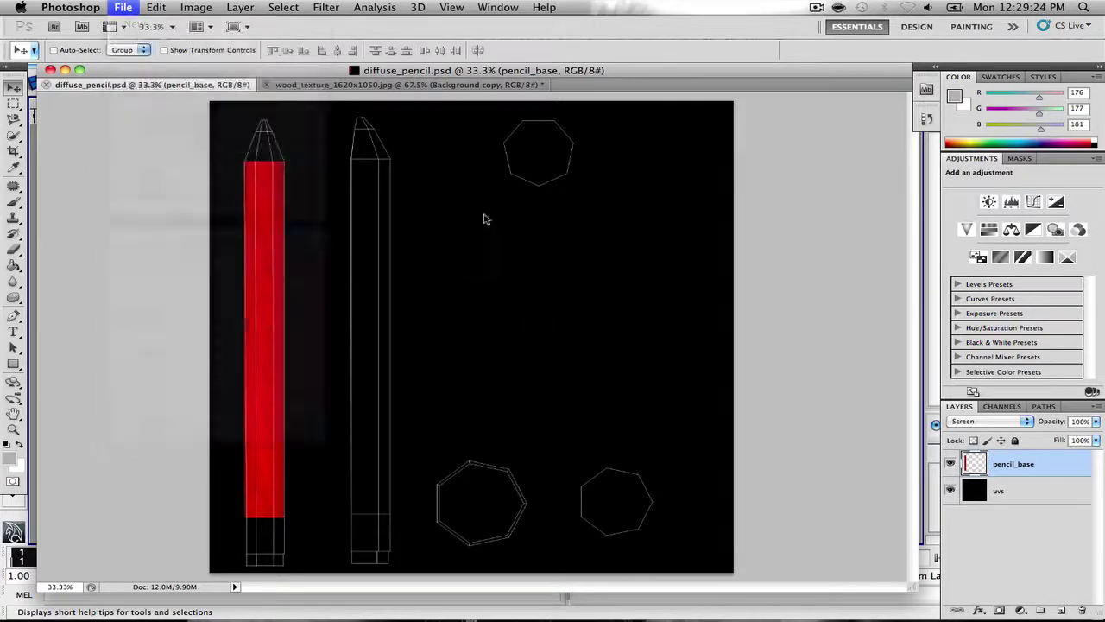
click(542, 269)
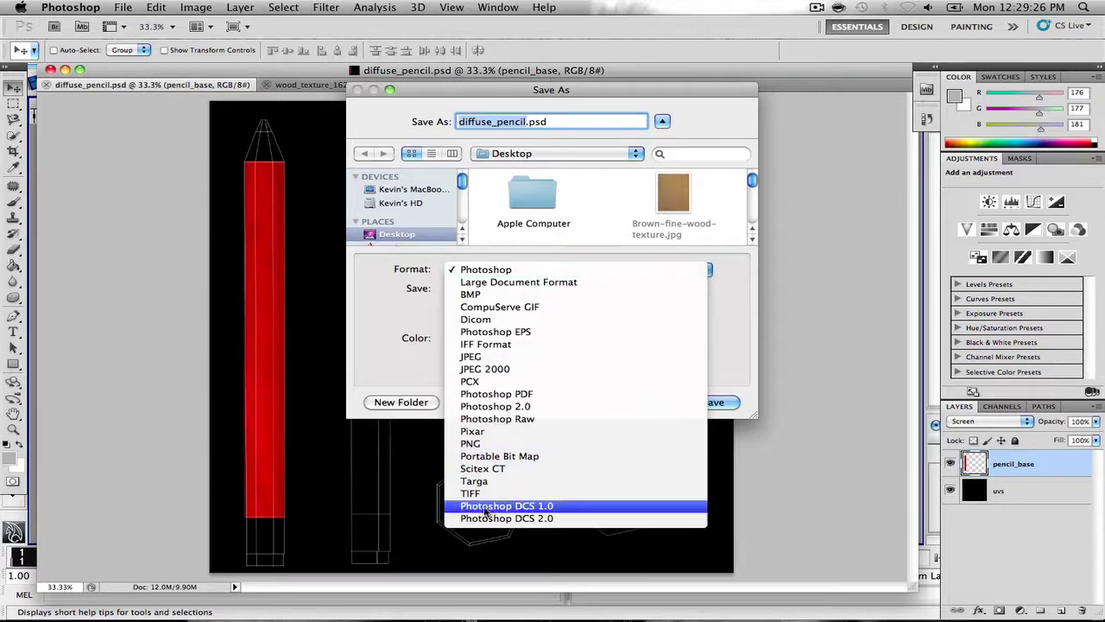
click(476, 481)
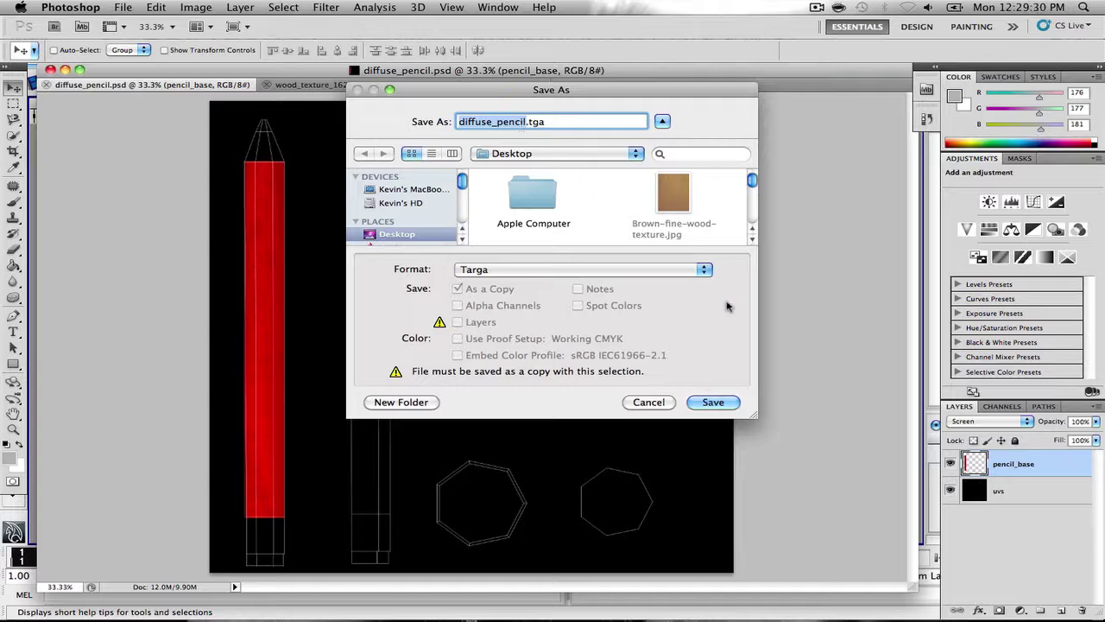
click(713, 411)
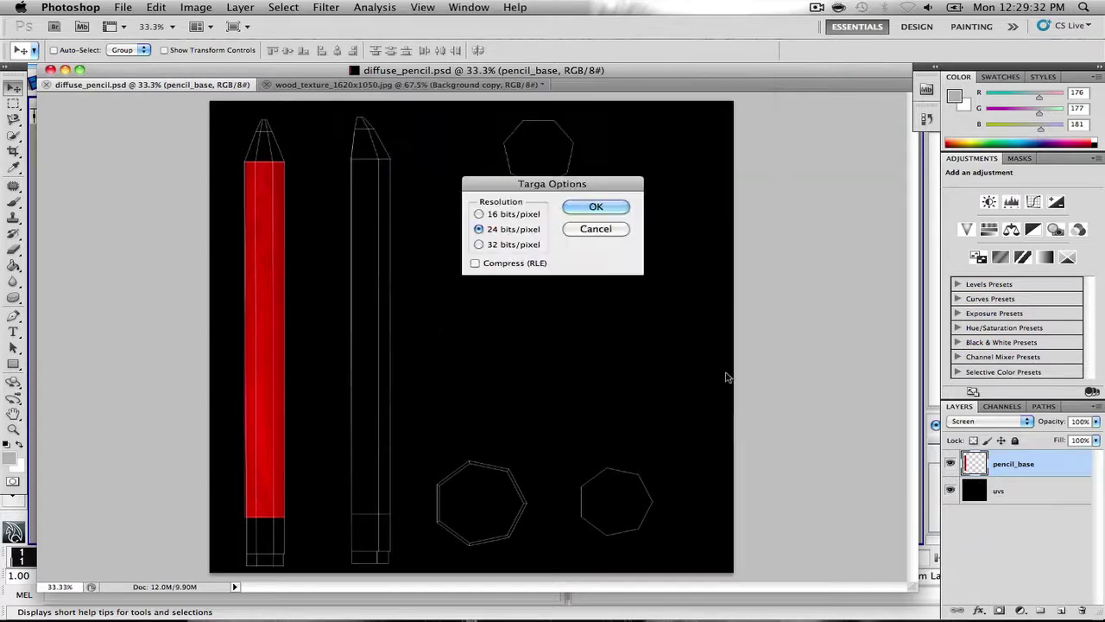
click(605, 209)
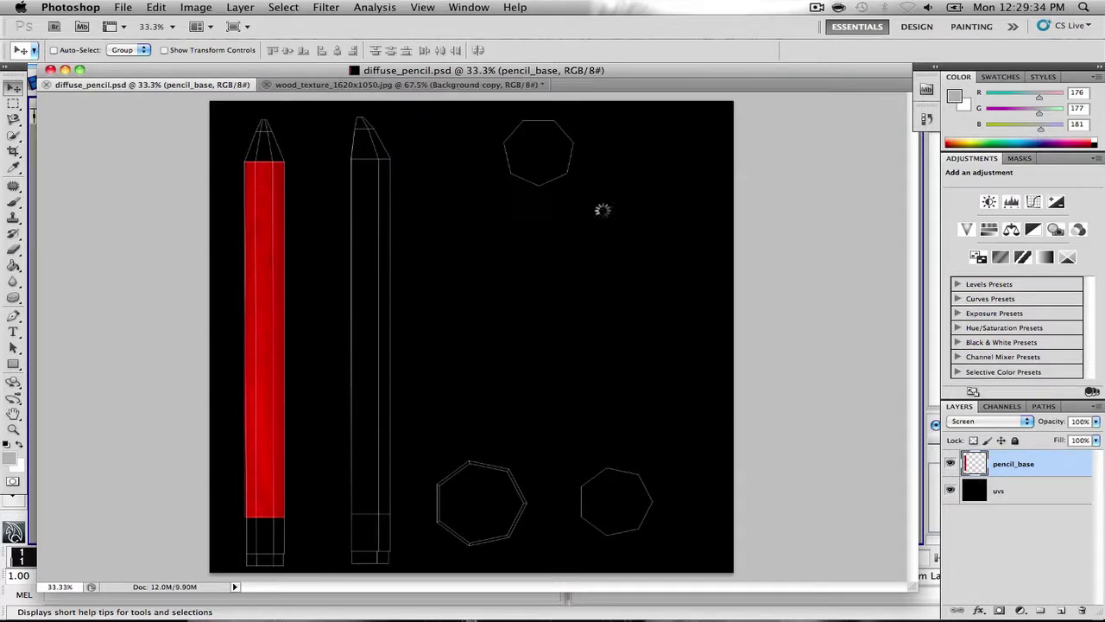
- Switch to Maya and rename the pencil's checkered lambert3 material to diffuse_pencil
click(108, 10)
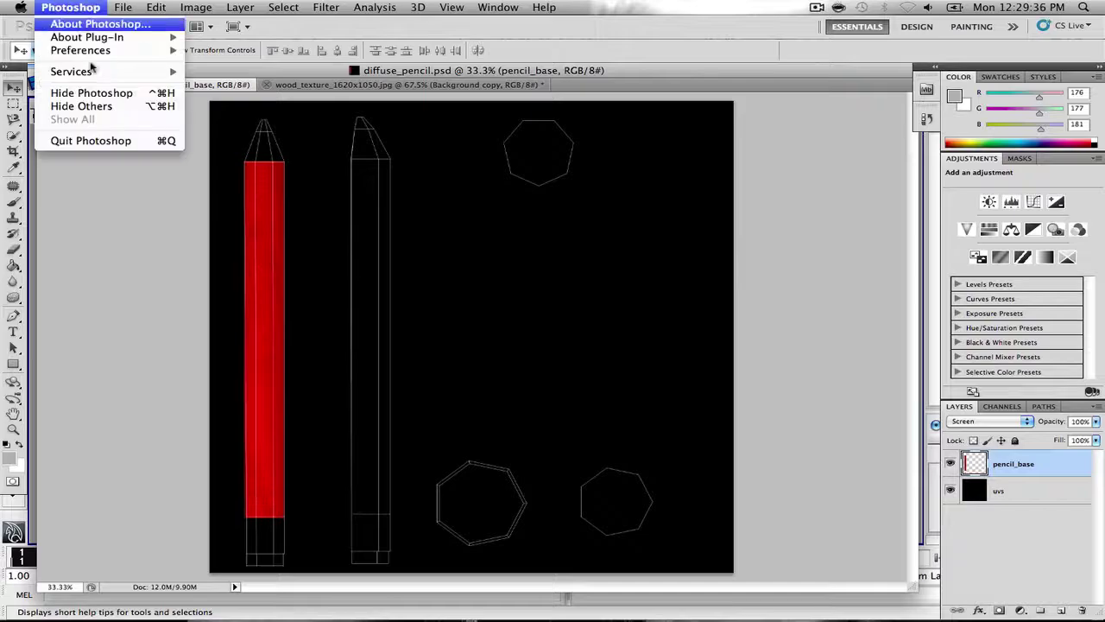
click(121, 94)
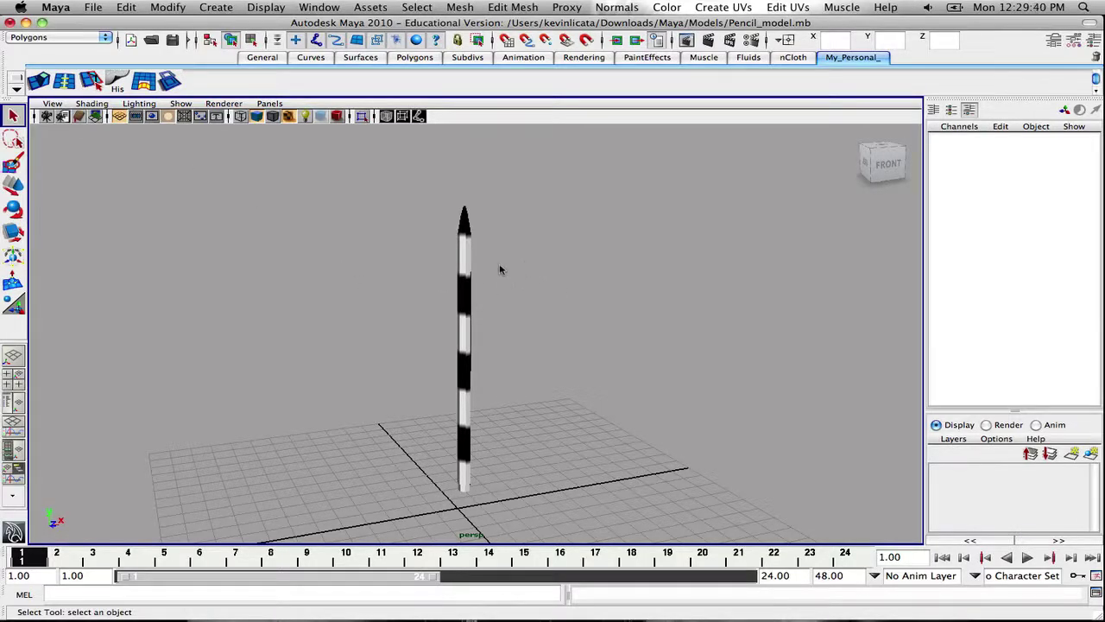
mouse_move(501, 299)
mouse_down()
mouse_move(574, 303)
mouse_move(521, 327)
mouse_move(504, 305)
mouse_move(453, 354)
mouse_move(494, 366)
mouse_move(406, 206)
mouse_move(532, 450)
mouse_up()
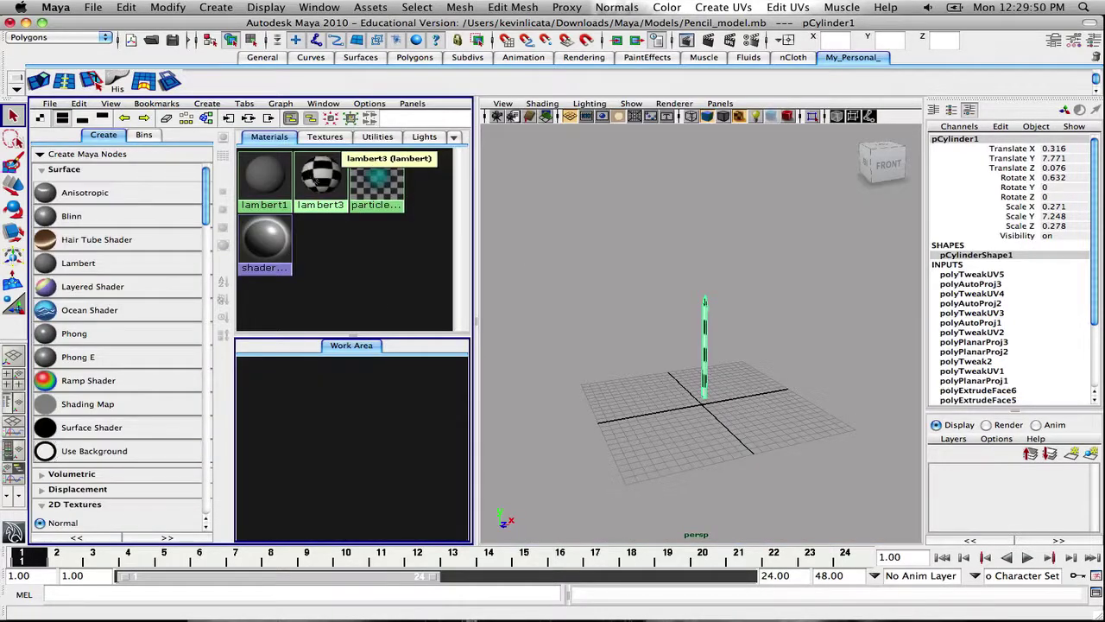
double_click(321, 173)
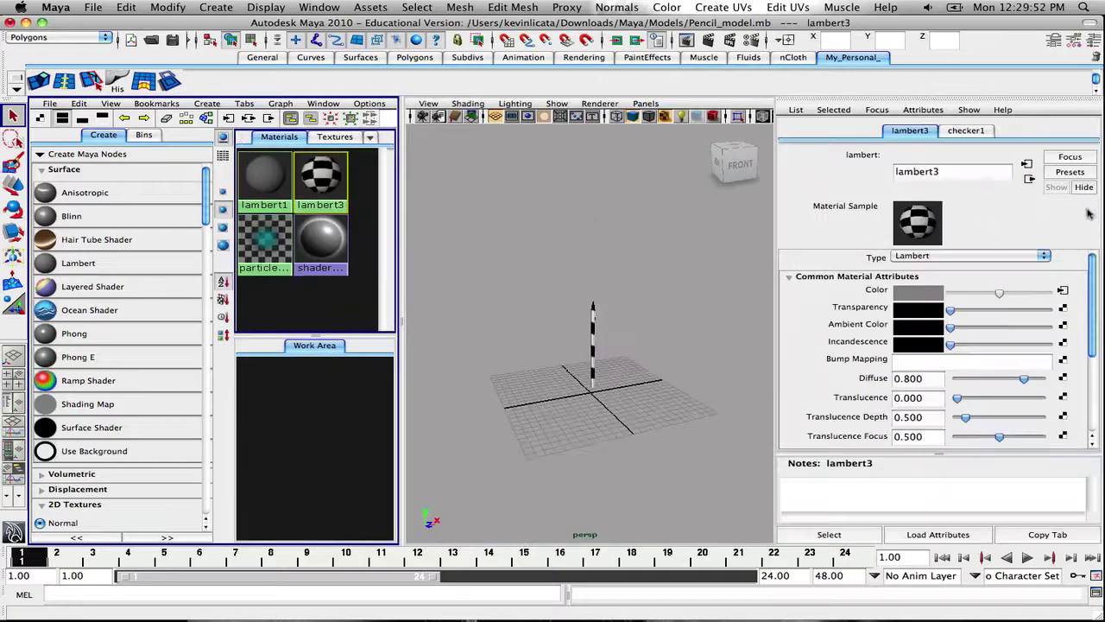
text(pe)
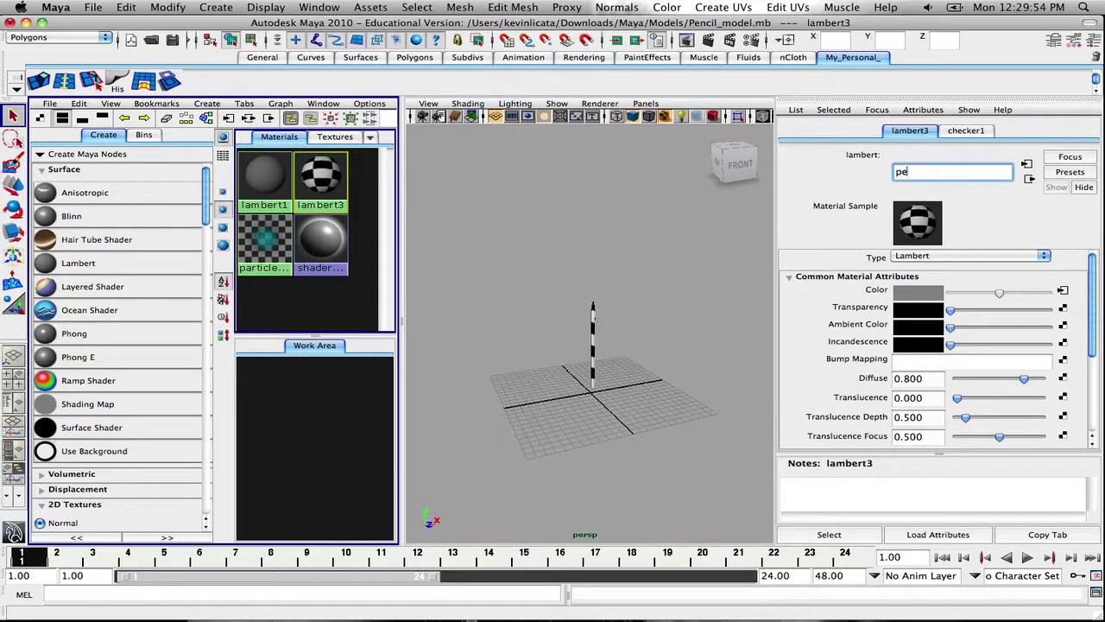
text(diffuse_pencil)
key(Return)
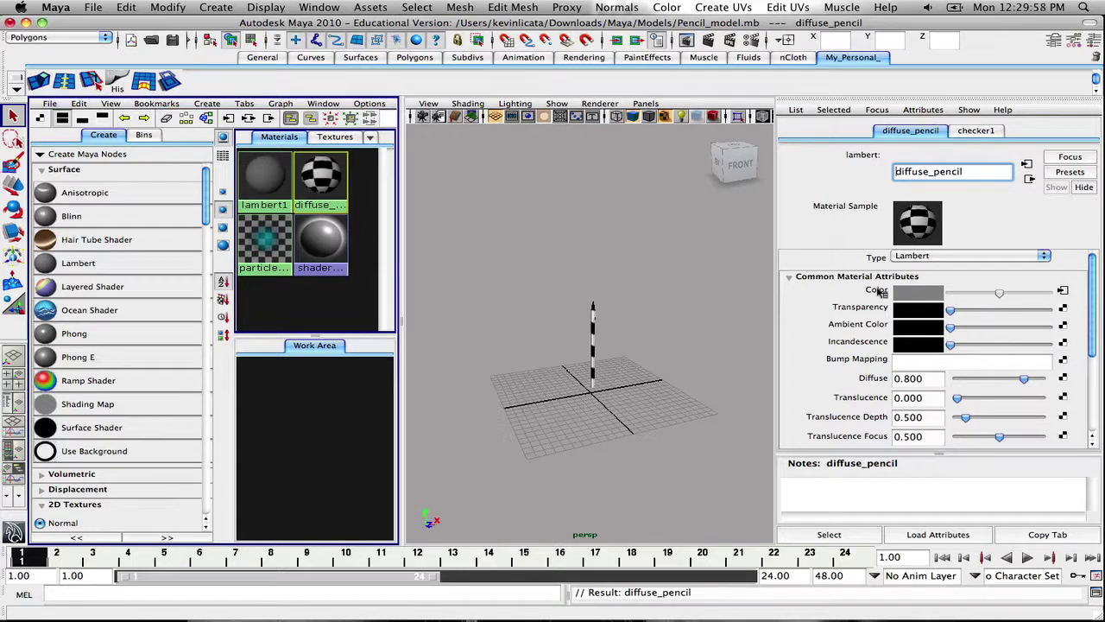
- Break the checker connection on the diffuse_pencil material's Color and connect a File texture in its place
right_click(878, 292)
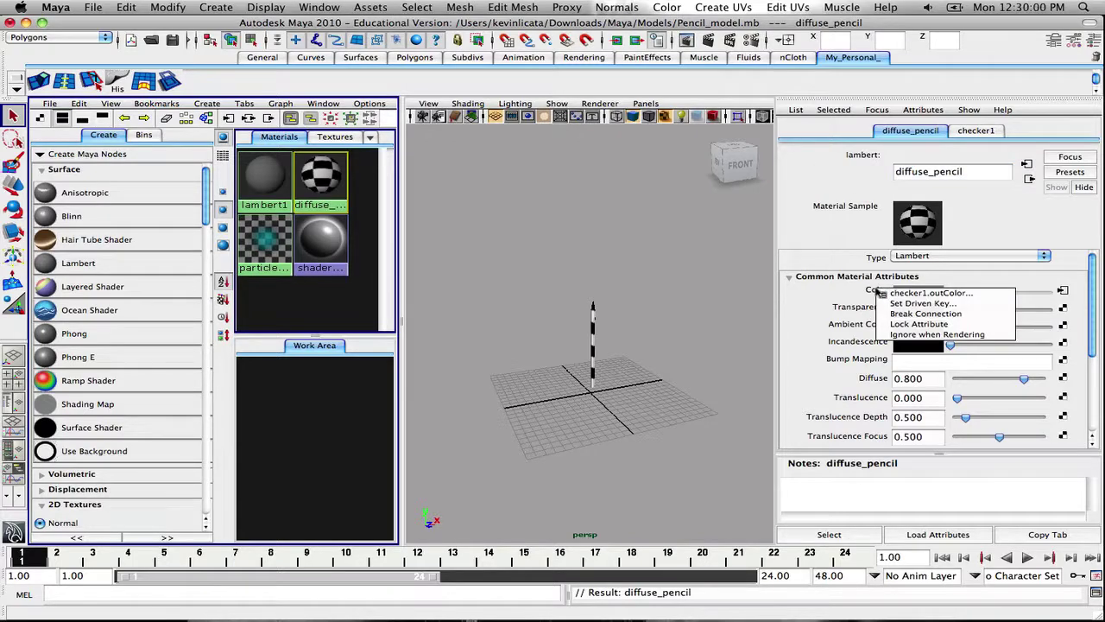
click(917, 314)
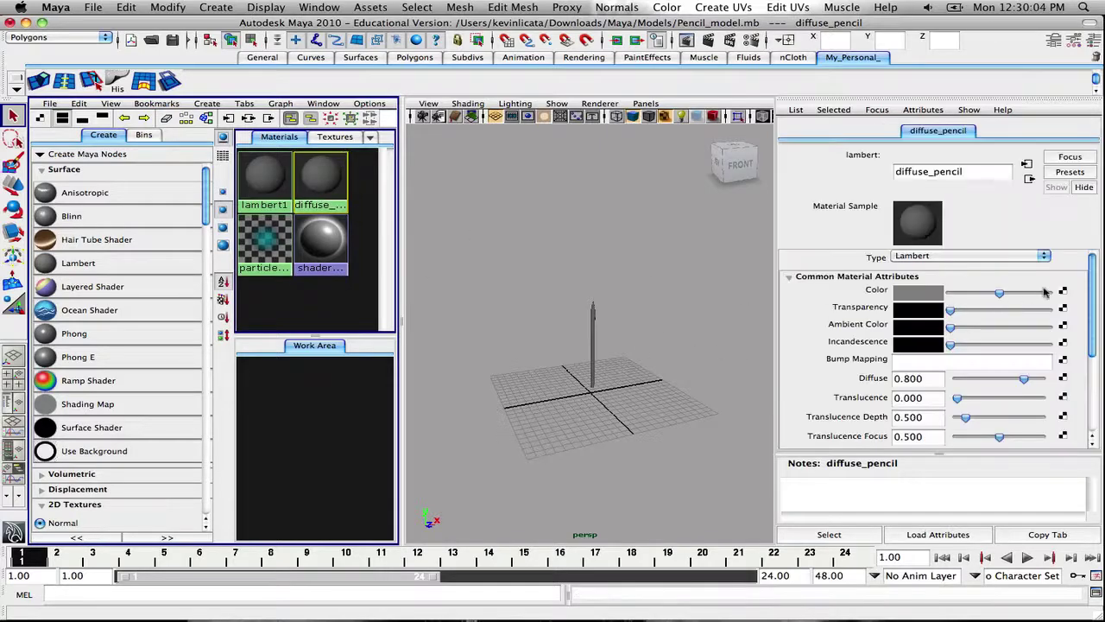
click(1062, 292)
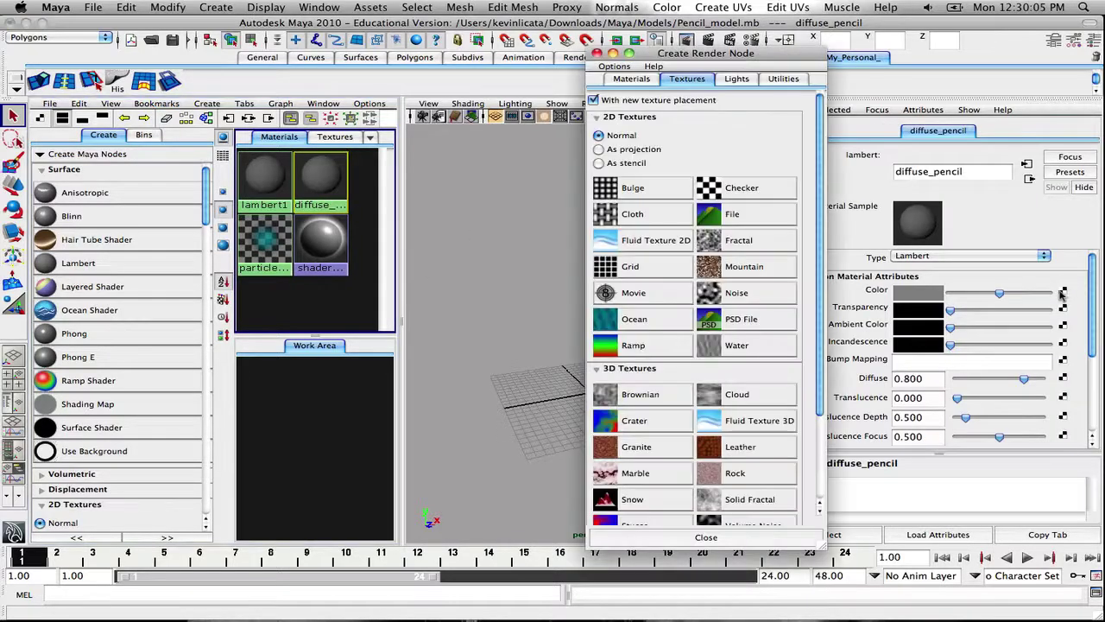
click(755, 217)
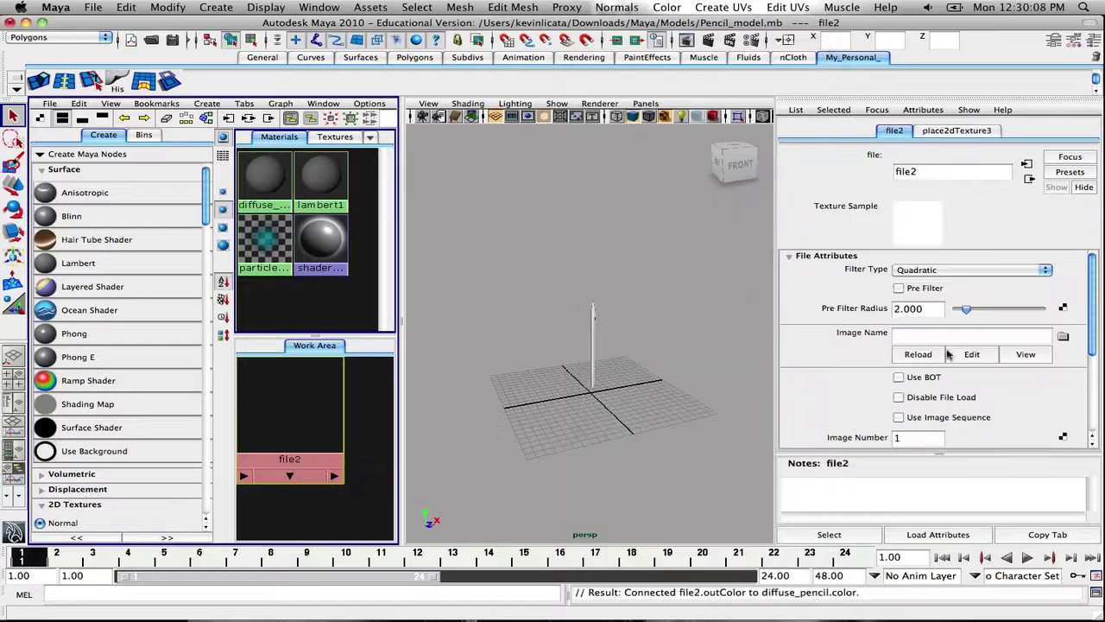
- Load diffuse_pencil.tga from the Desktop as the image of the new file texture
click(1062, 336)
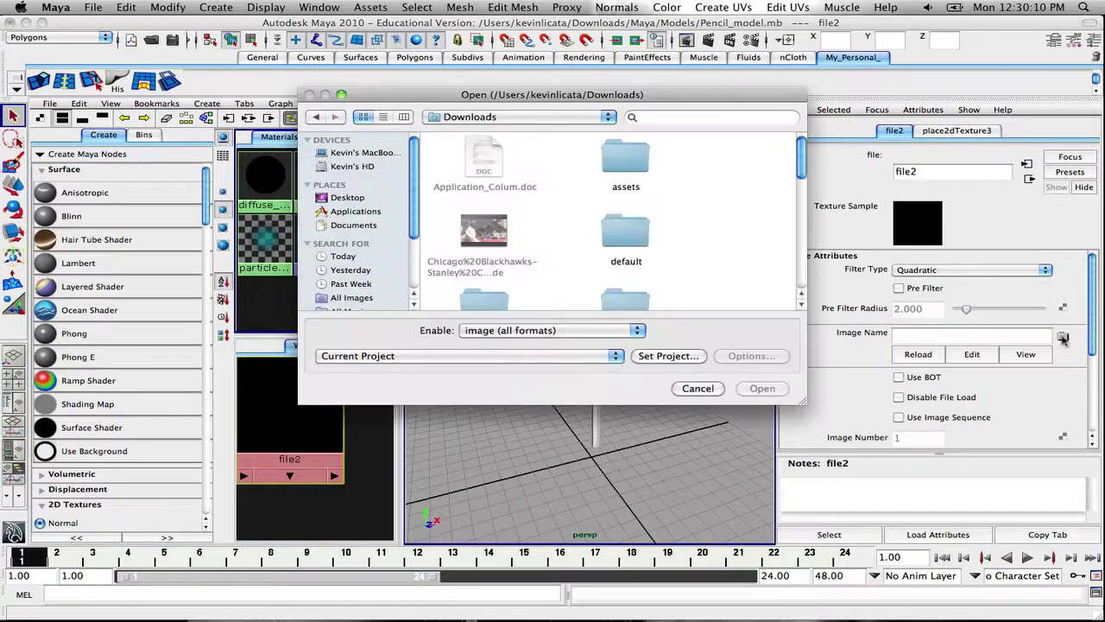
click(348, 198)
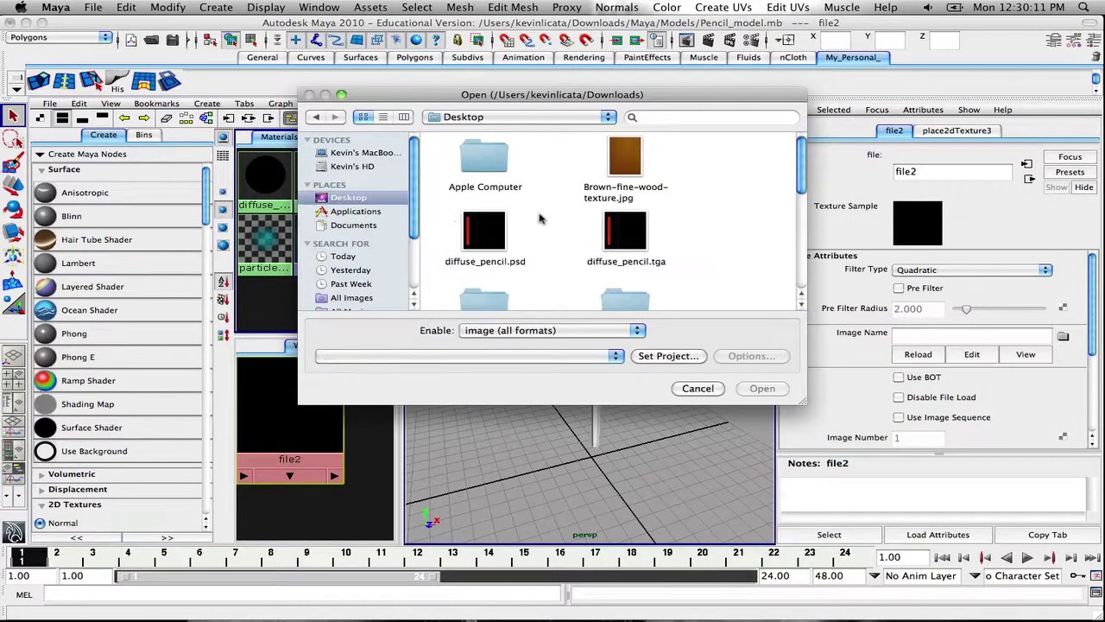
click(628, 232)
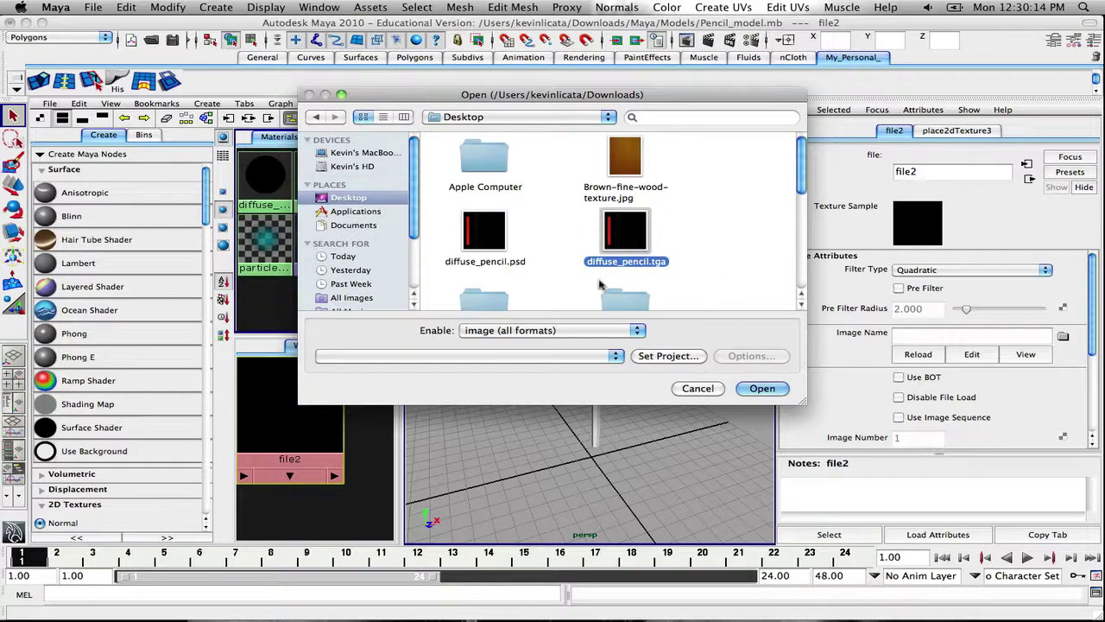
click(761, 389)
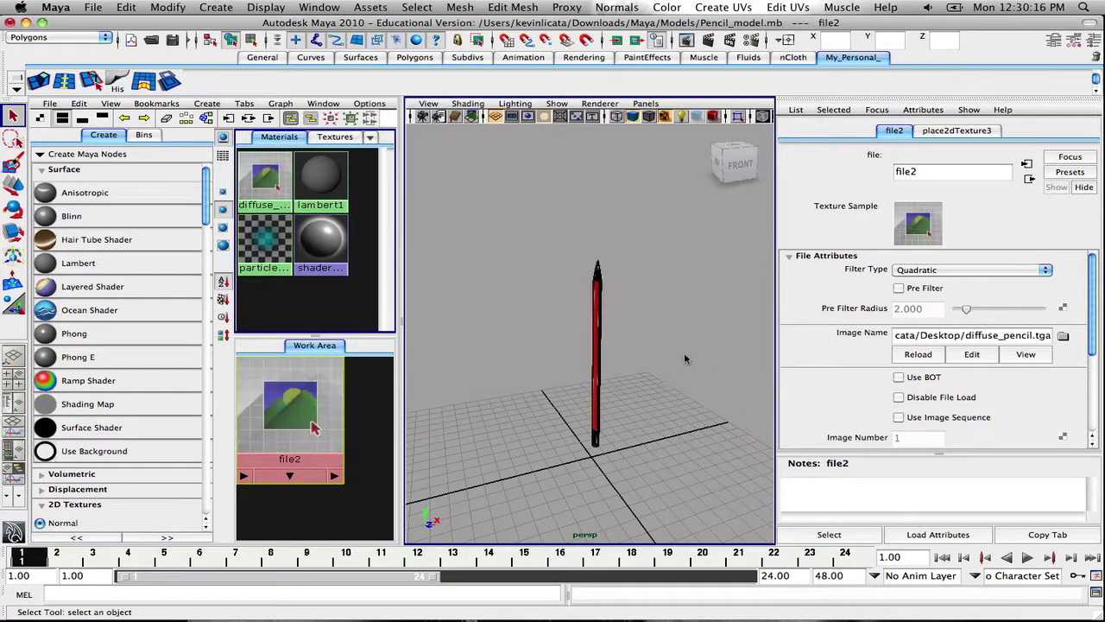
- Examine the textured pencil up close from several sides in the full perspective view, and return to Photoshop
scroll(678, 354, up, 5)
mouse_move(669, 328)
mouse_down()
mouse_move(639, 311)
mouse_move(619, 316)
mouse_move(649, 316)
mouse_move(562, 305)
mouse_move(615, 341)
mouse_move(616, 318)
mouse_move(608, 385)
mouse_move(590, 306)
mouse_move(539, 292)
mouse_move(641, 305)
mouse_move(592, 328)
mouse_move(738, 345)
mouse_move(708, 350)
mouse_up()
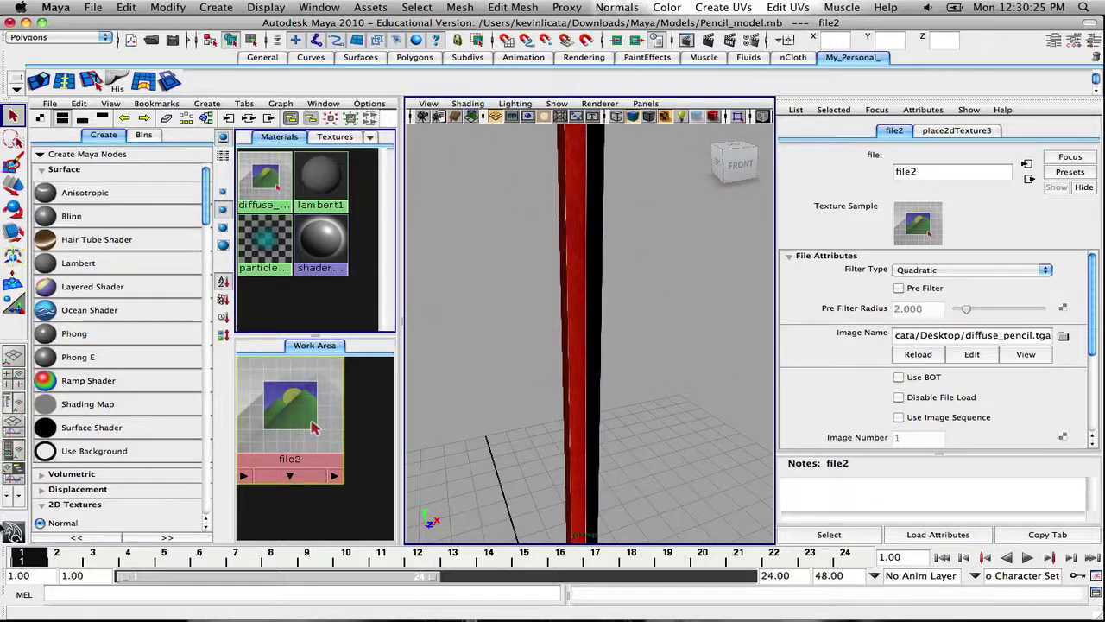
click(14, 356)
mouse_move(372, 367)
mouse_down()
mouse_move(467, 398)
mouse_move(648, 411)
mouse_move(392, 412)
mouse_move(342, 395)
mouse_move(420, 400)
mouse_move(431, 358)
mouse_move(423, 380)
mouse_move(573, 378)
mouse_move(446, 336)
mouse_move(457, 316)
mouse_move(405, 363)
mouse_move(380, 365)
mouse_move(500, 355)
mouse_move(475, 343)
mouse_move(314, 343)
mouse_move(406, 340)
mouse_move(415, 354)
mouse_move(572, 329)
mouse_move(397, 344)
mouse_move(457, 328)
mouse_move(308, 331)
mouse_move(351, 328)
mouse_up()
mouse_move(439, 262)
mouse_down()
mouse_move(449, 267)
mouse_move(398, 218)
mouse_up()
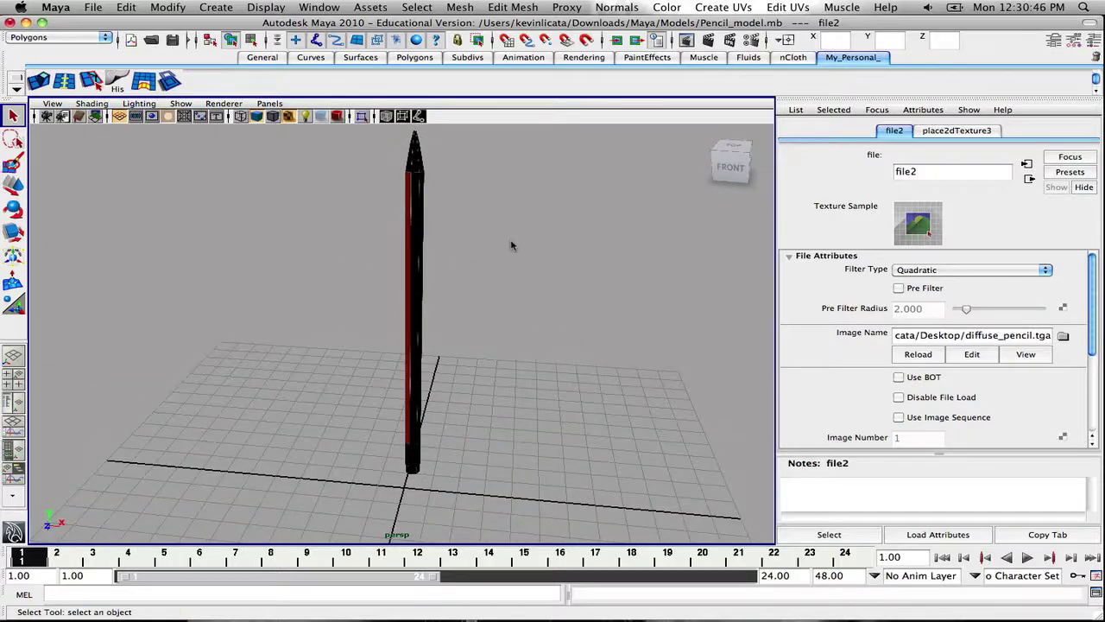
click(417, 229)
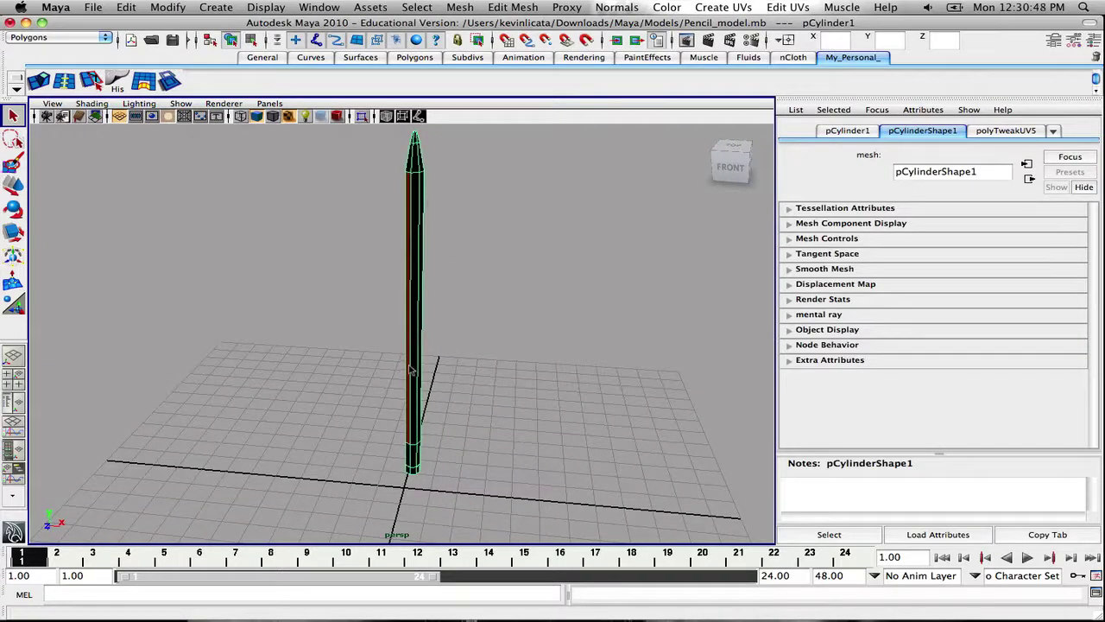
drag(431, 195, 430, 244)
mouse_move(418, 340)
mouse_down()
mouse_move(483, 328)
mouse_move(477, 233)
mouse_up()
mouse_move(440, 281)
mouse_down()
mouse_move(549, 255)
mouse_move(504, 357)
mouse_move(484, 336)
mouse_move(466, 399)
mouse_move(458, 361)
mouse_move(475, 306)
mouse_up()
click(475, 307)
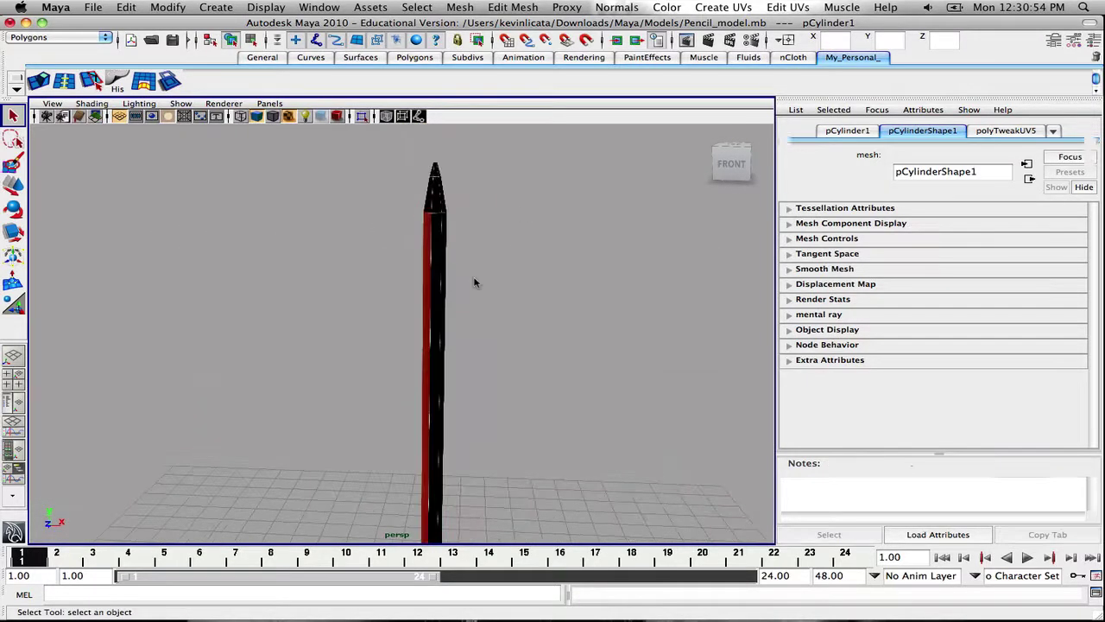
click(427, 272)
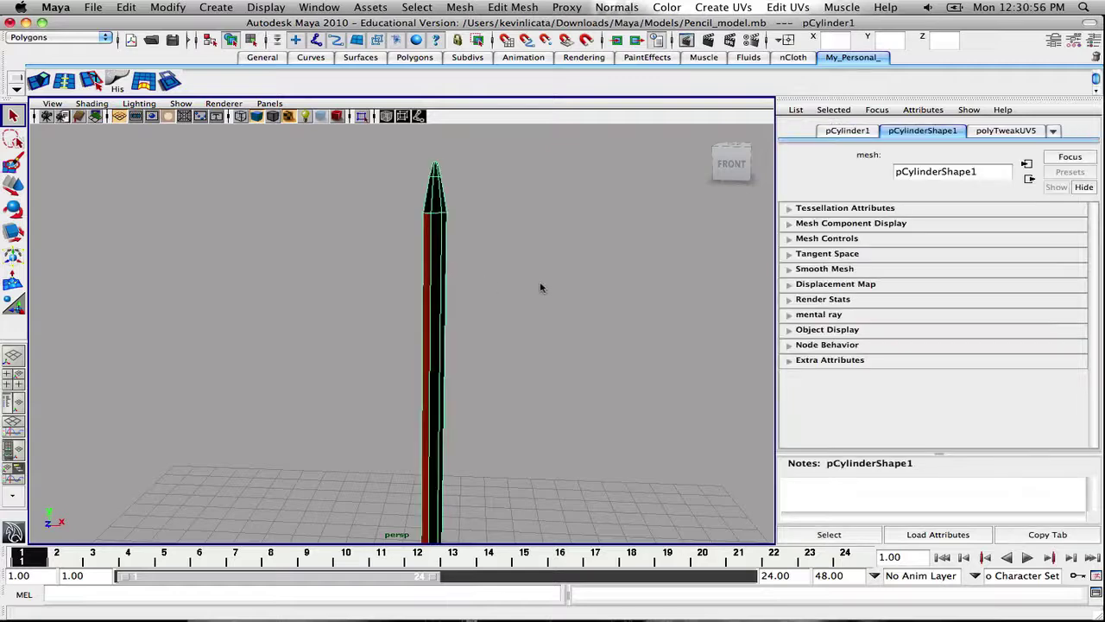
mouse_move(475, 247)
mouse_down()
mouse_move(353, 269)
mouse_move(595, 271)
mouse_move(518, 286)
mouse_move(521, 264)
mouse_move(451, 309)
mouse_move(566, 292)
mouse_up()
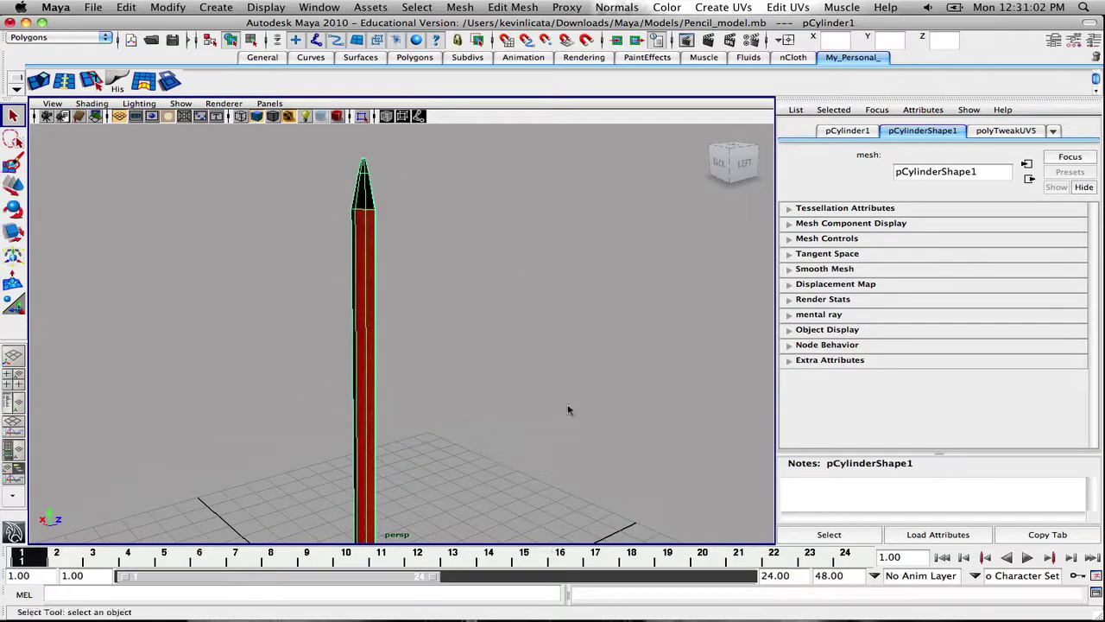
click(586, 616)
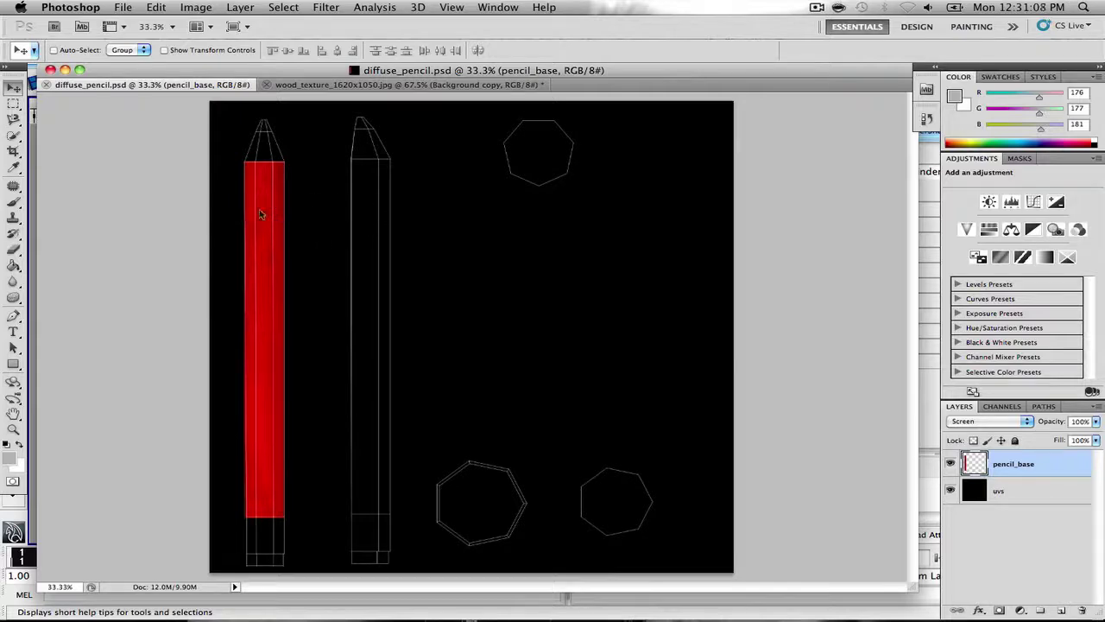
- Try moving the red plank onto the second pencil shape, undo the move, and duplicate the pencil_base layer
drag(256, 234, 375, 234)
key(super+z)
click(198, 7)
mouse_move(247, 6)
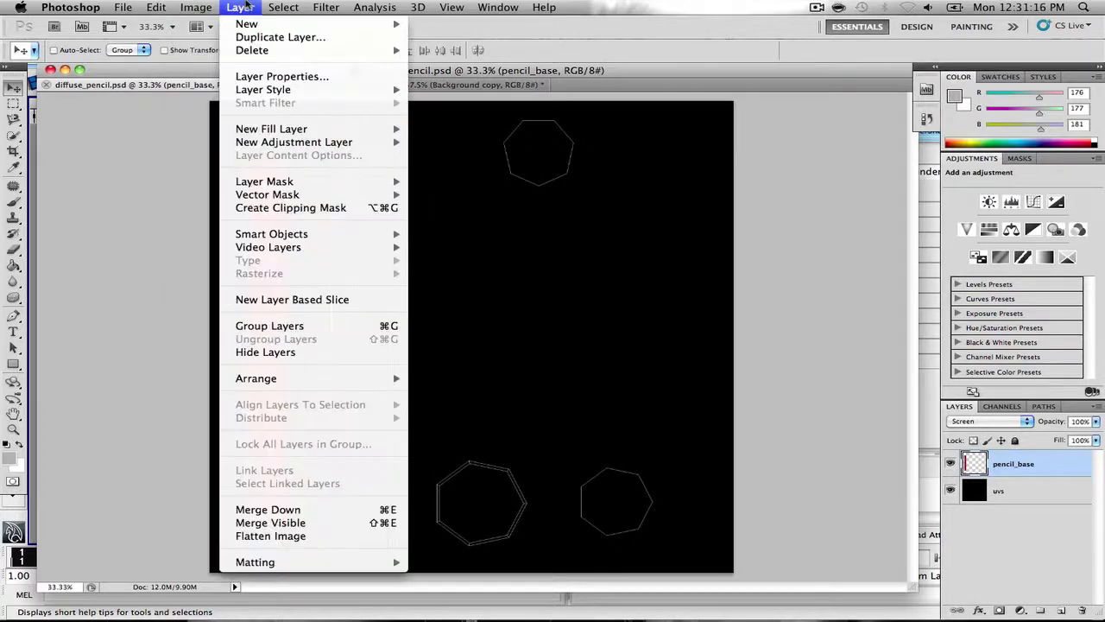
click(278, 37)
click(712, 252)
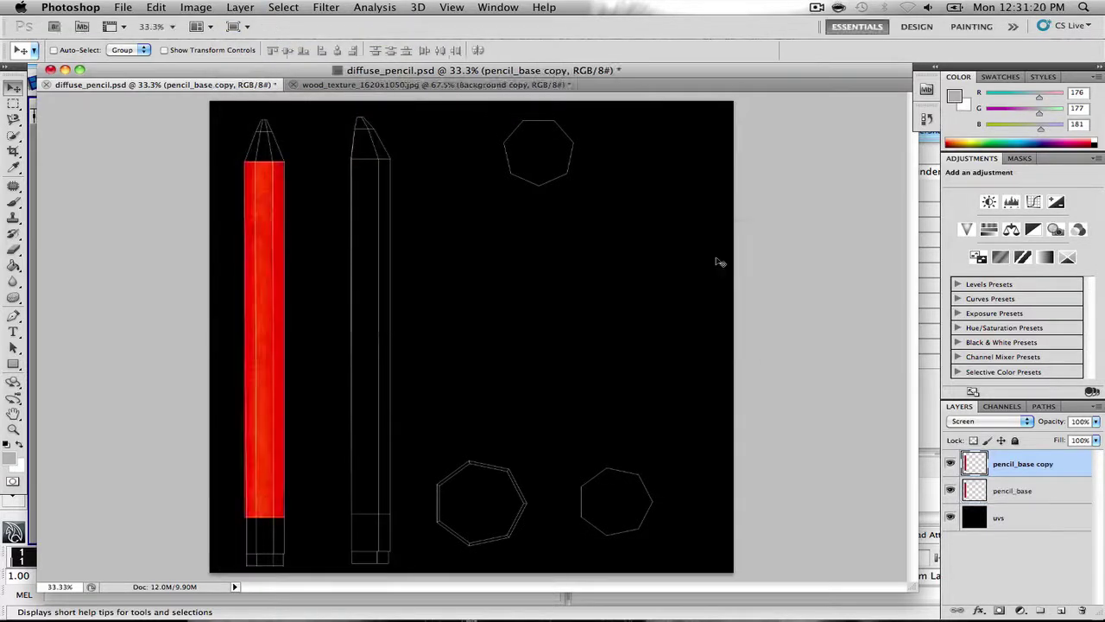
- Try the duplicated red plank over the second pencil shape, and delete the copied layer
key(w)
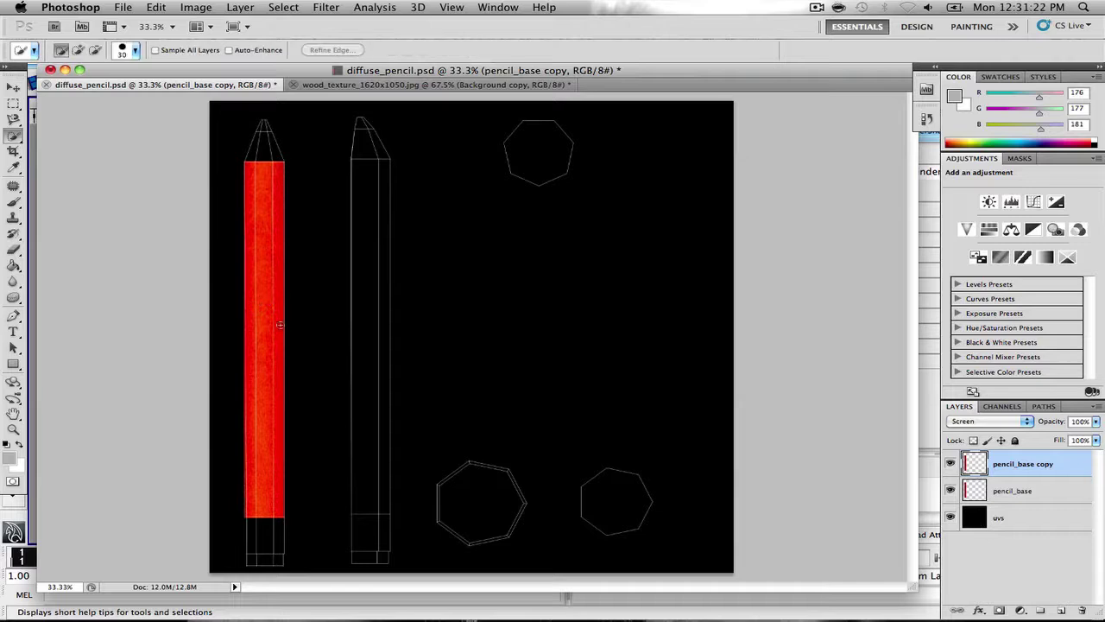
key(v)
mouse_move(272, 297)
mouse_down()
mouse_move(375, 299)
mouse_move(374, 289)
mouse_up()
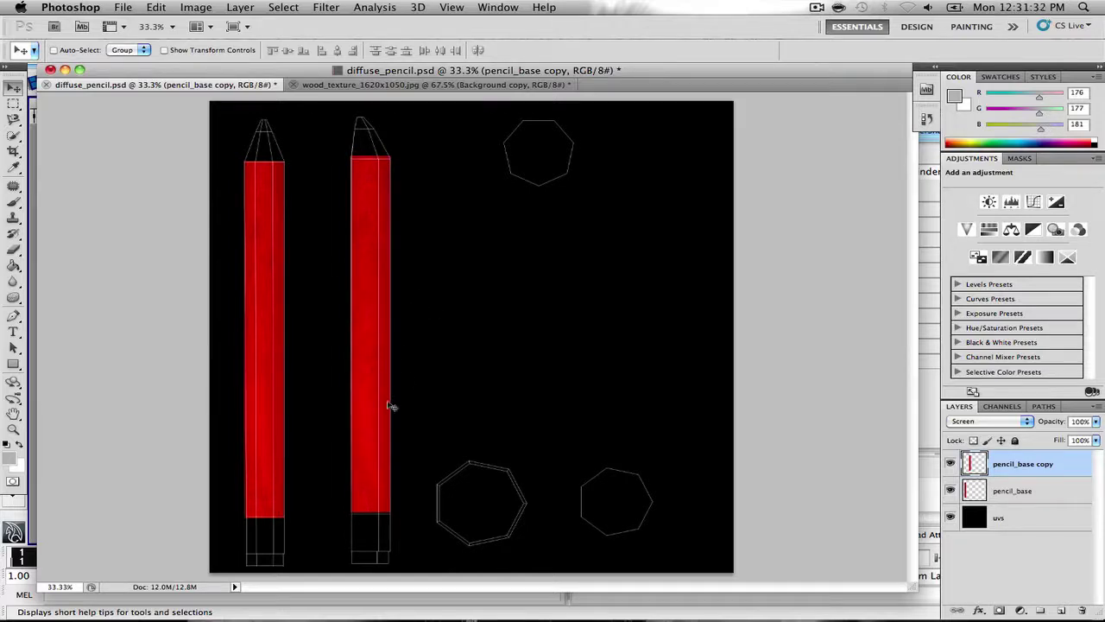
drag(375, 246, 463, 267)
key(Delete)
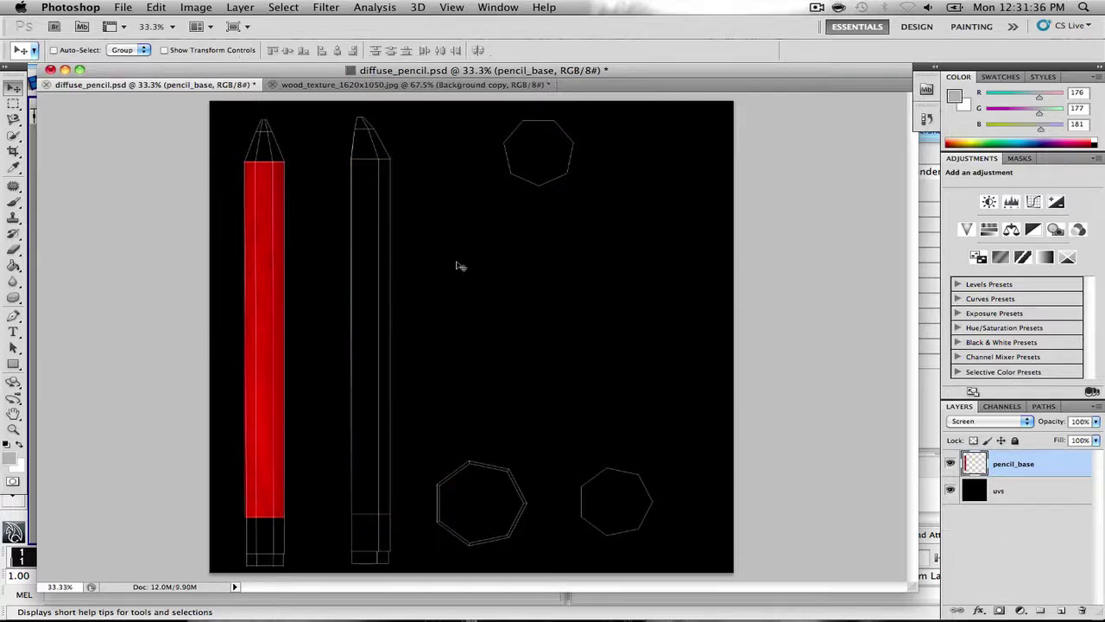
- Try pasting the copied orange wood plank as a new layer, and remove it again
key(super+v)
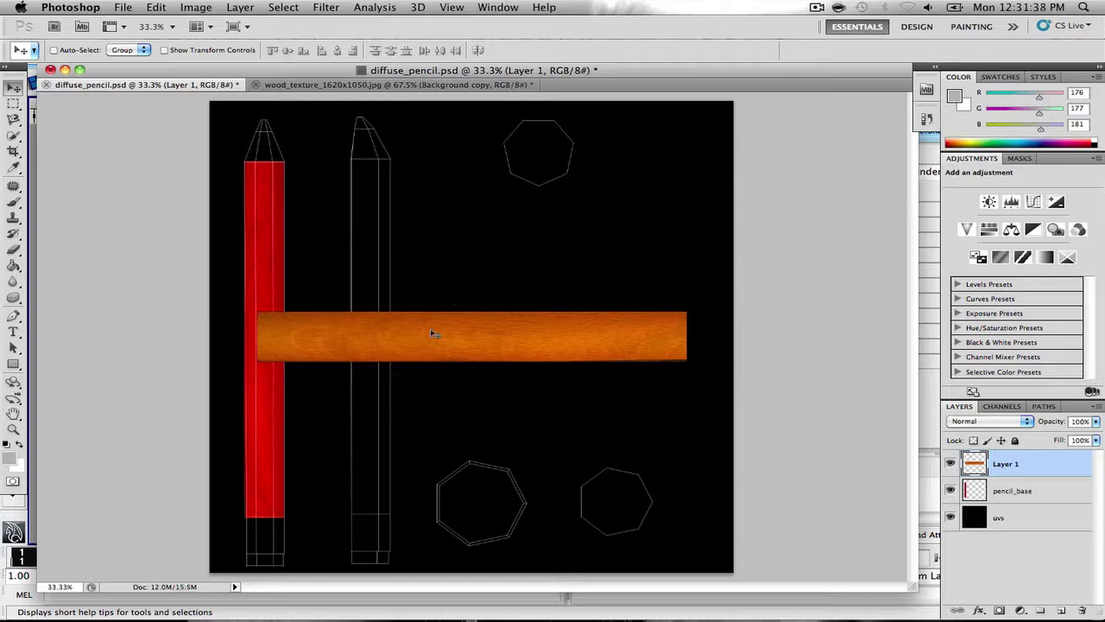
key(Delete)
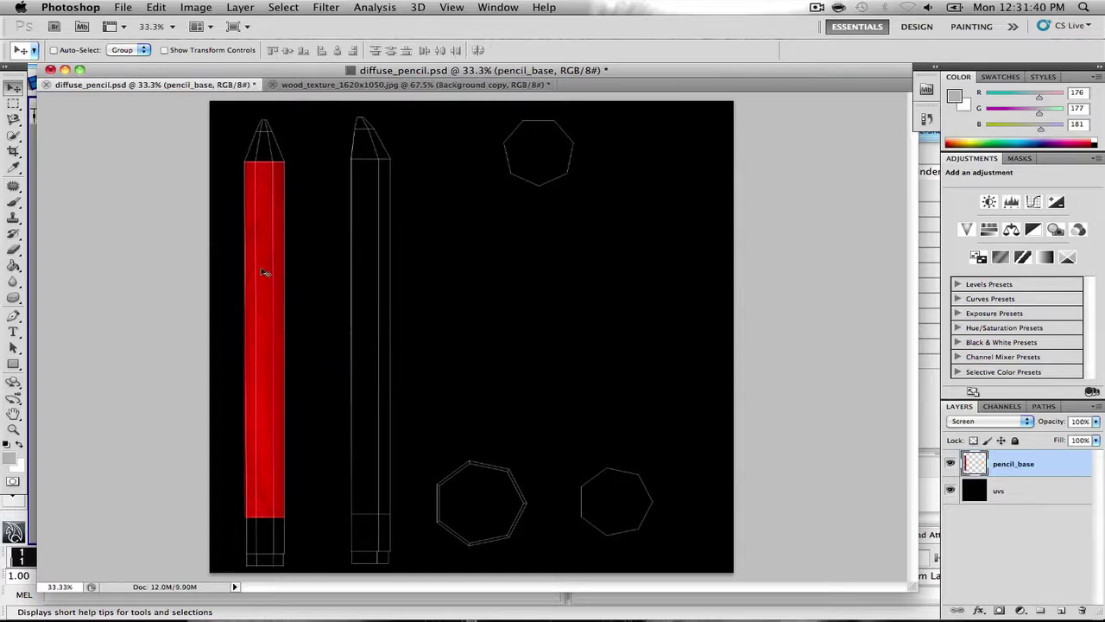
- Try duplicating the whole document as diffuse_pencil copy and moving its red plank toward the second pencil shape, then undo the move
click(156, 6)
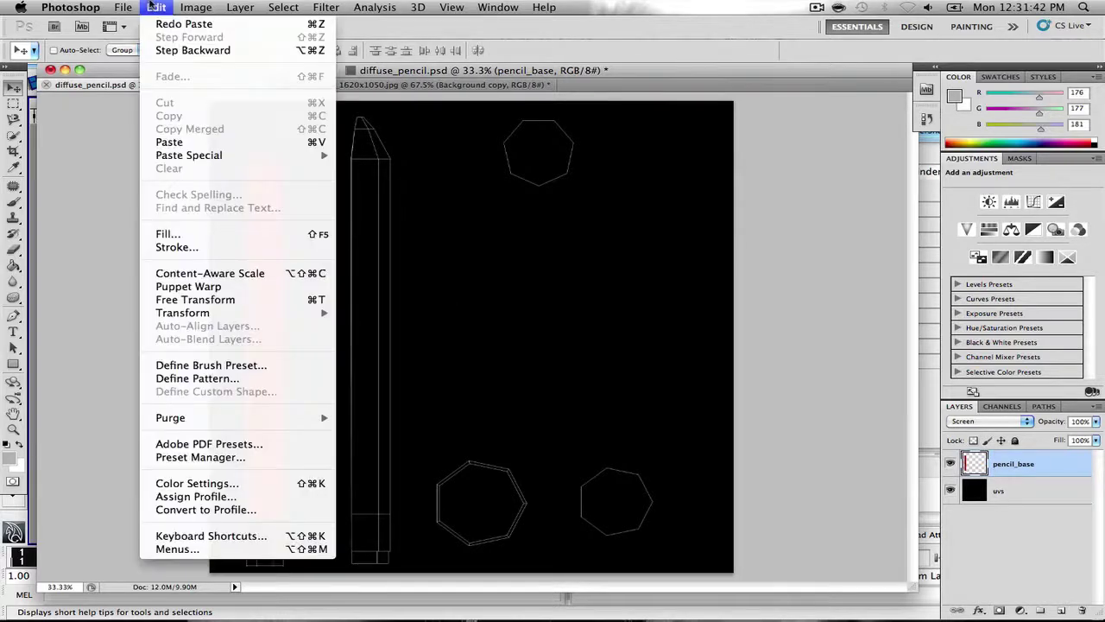
mouse_move(184, 7)
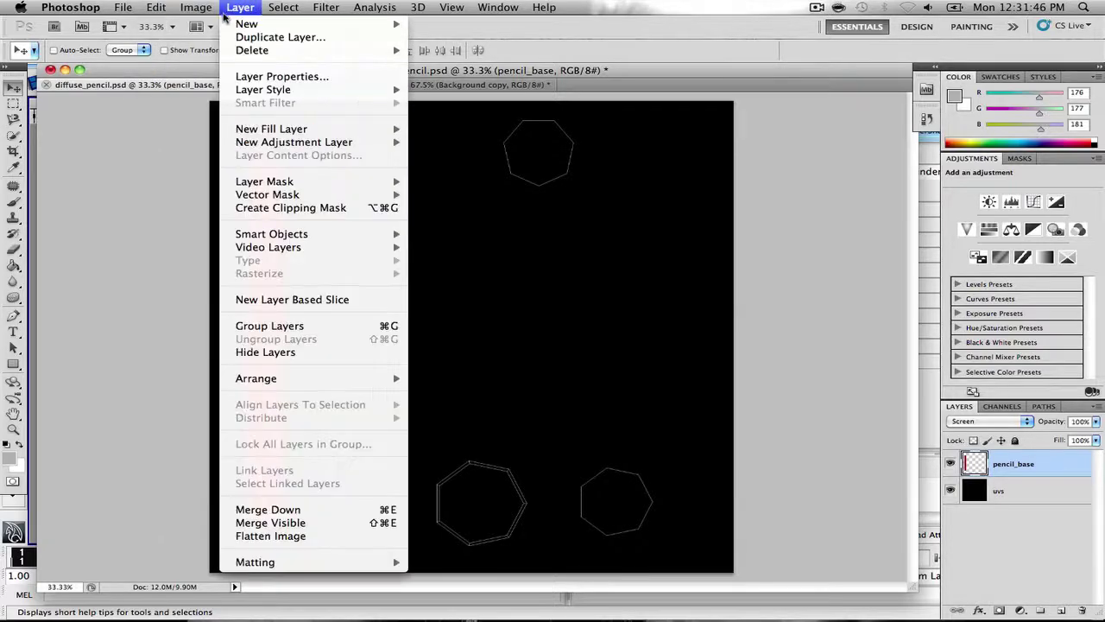
click(229, 221)
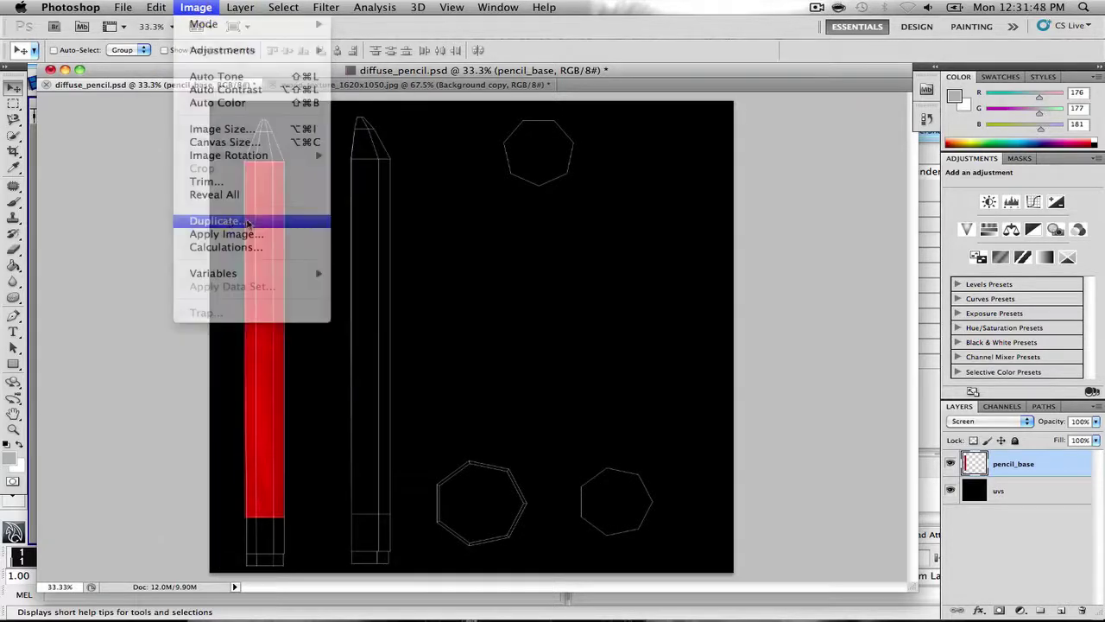
click(693, 283)
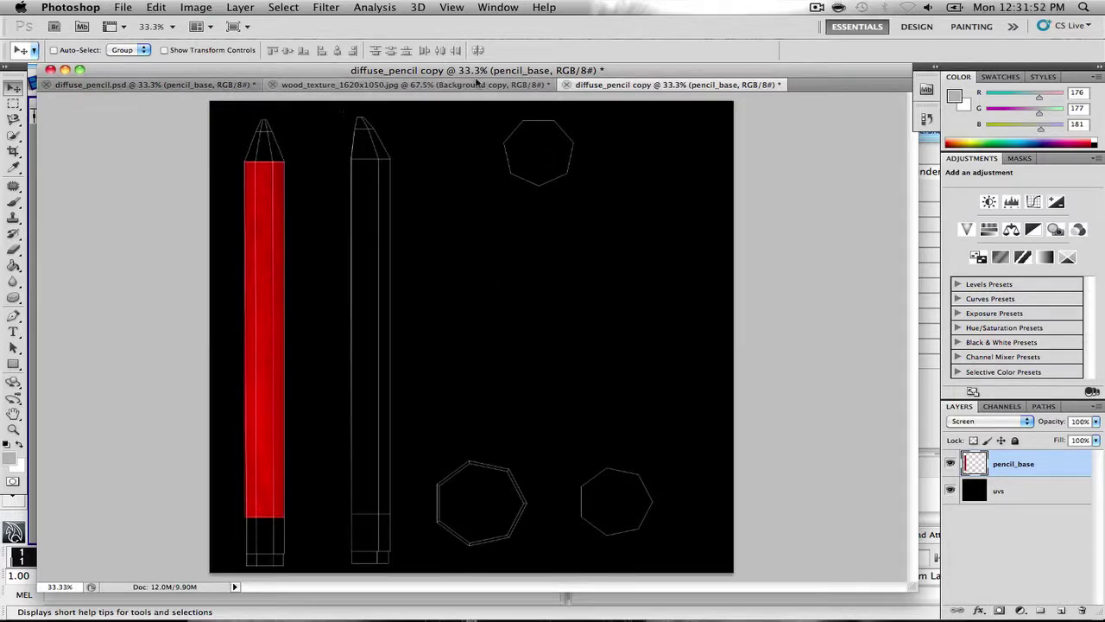
click(566, 85)
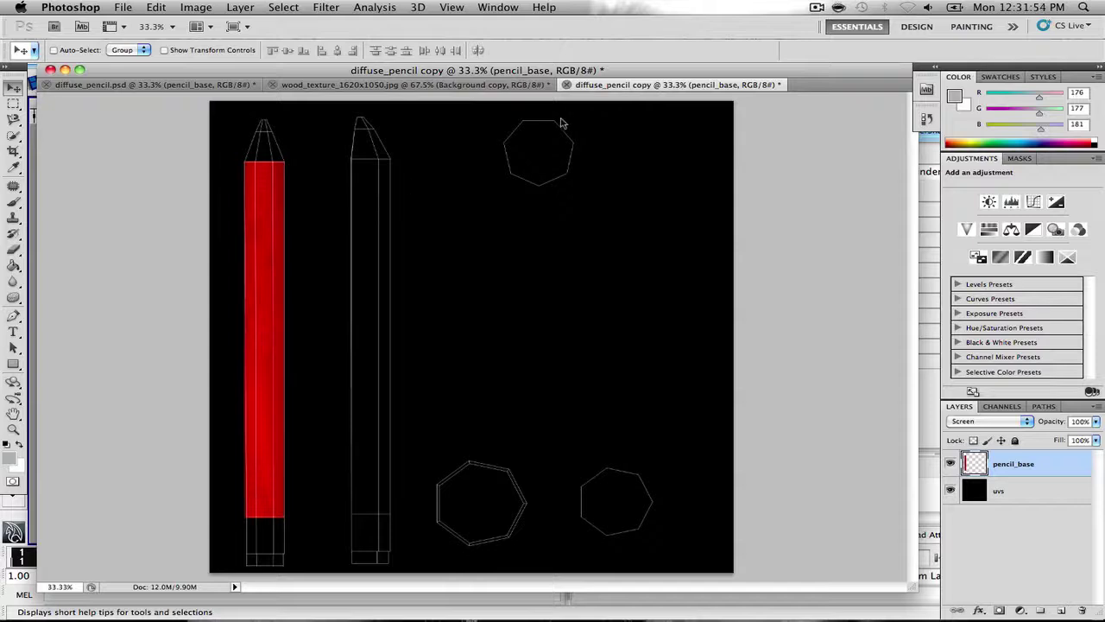
click(604, 228)
drag(264, 268, 348, 259)
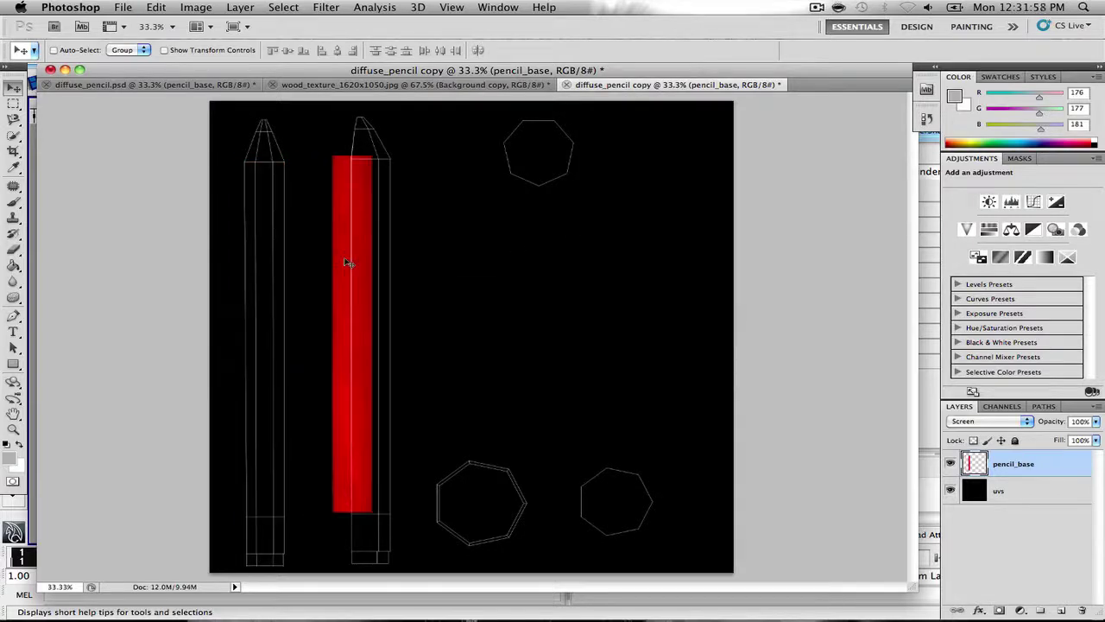
key(super+z)
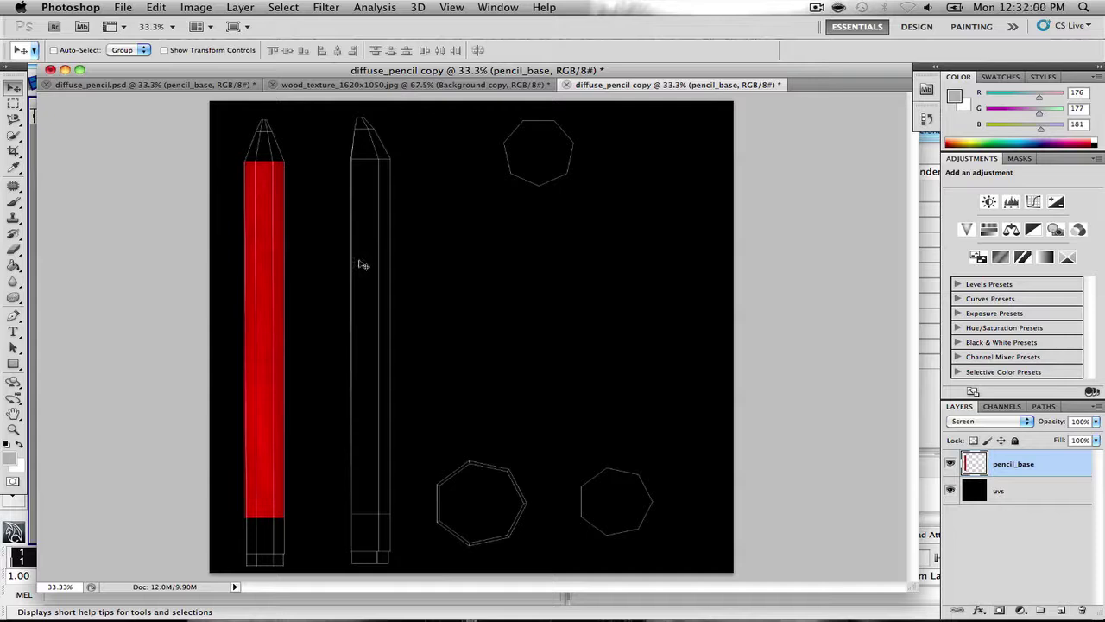
- Close the duplicated diffuse_pencil copy document without saving it
click(183, 87)
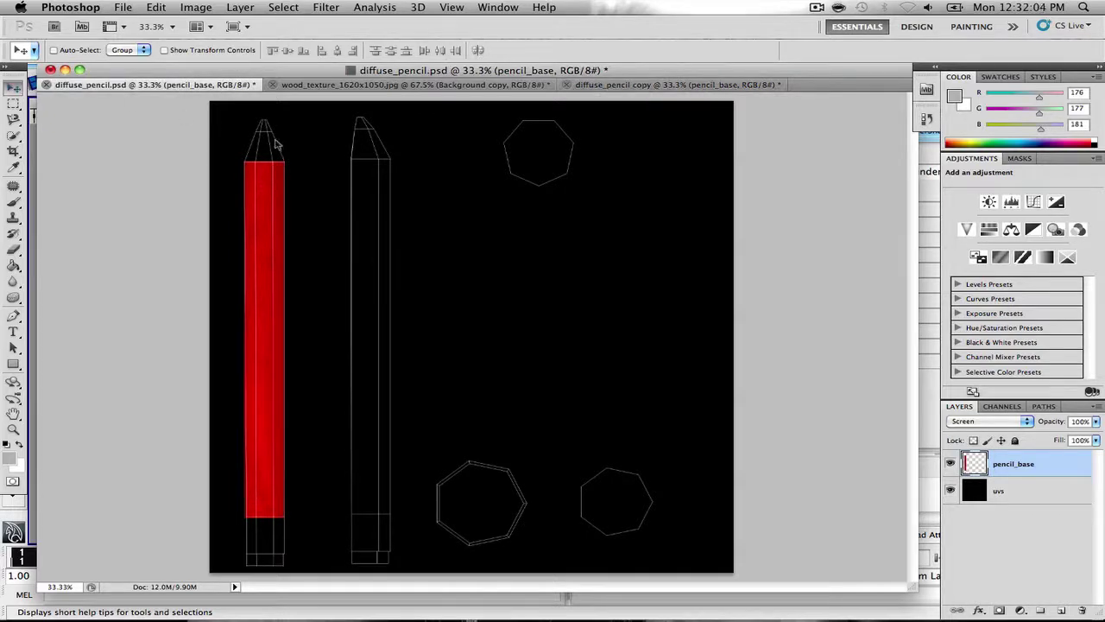
key(super+w)
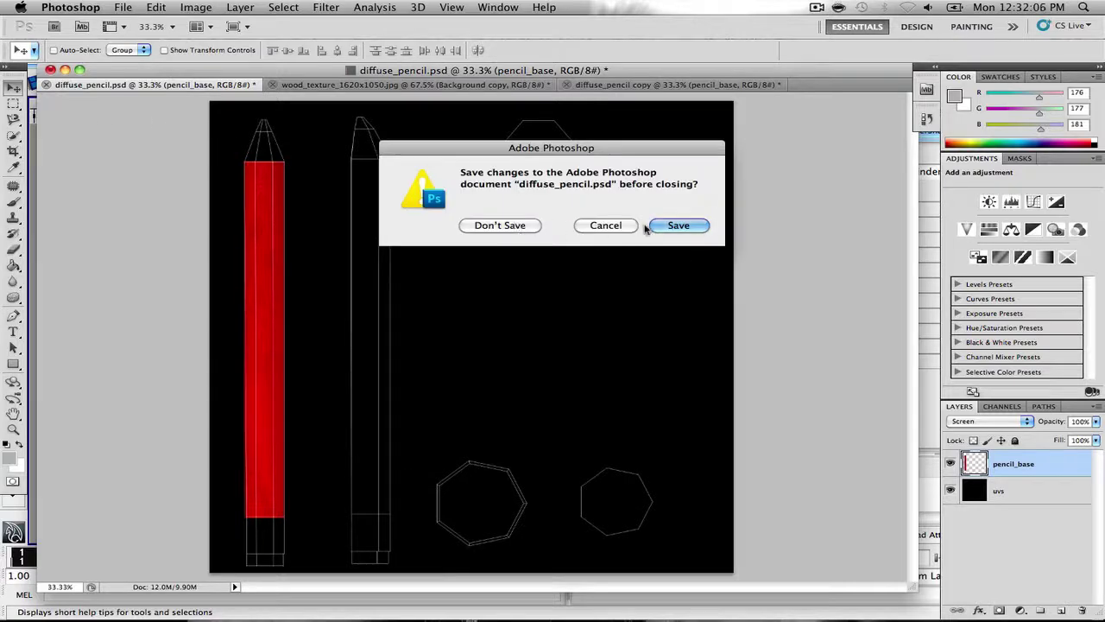
key(Escape)
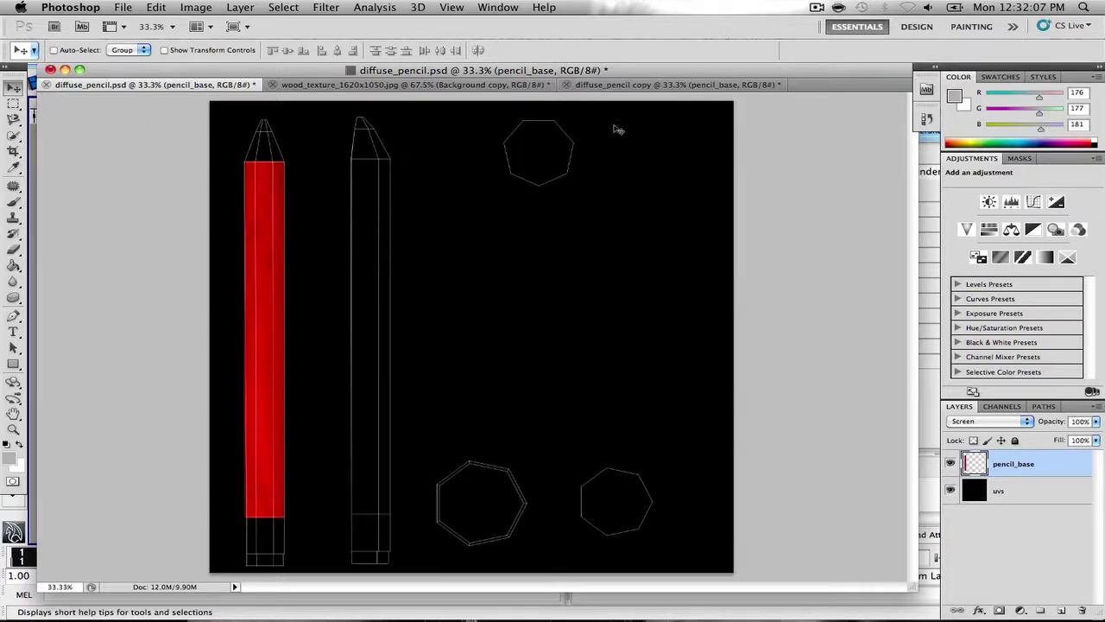
click(579, 85)
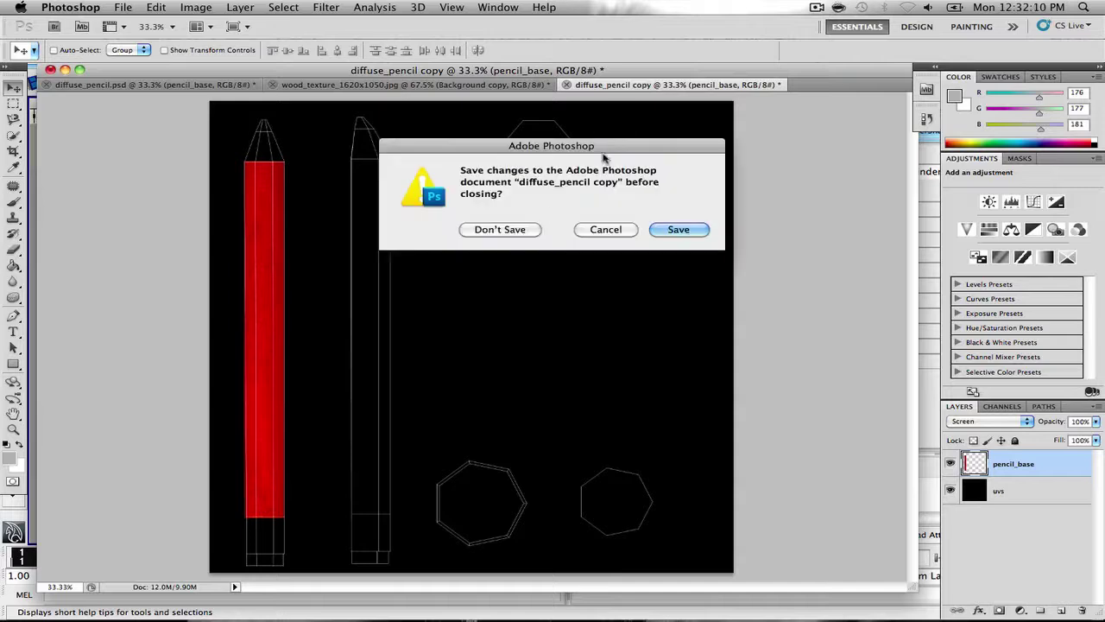
key(super+w)
click(509, 229)
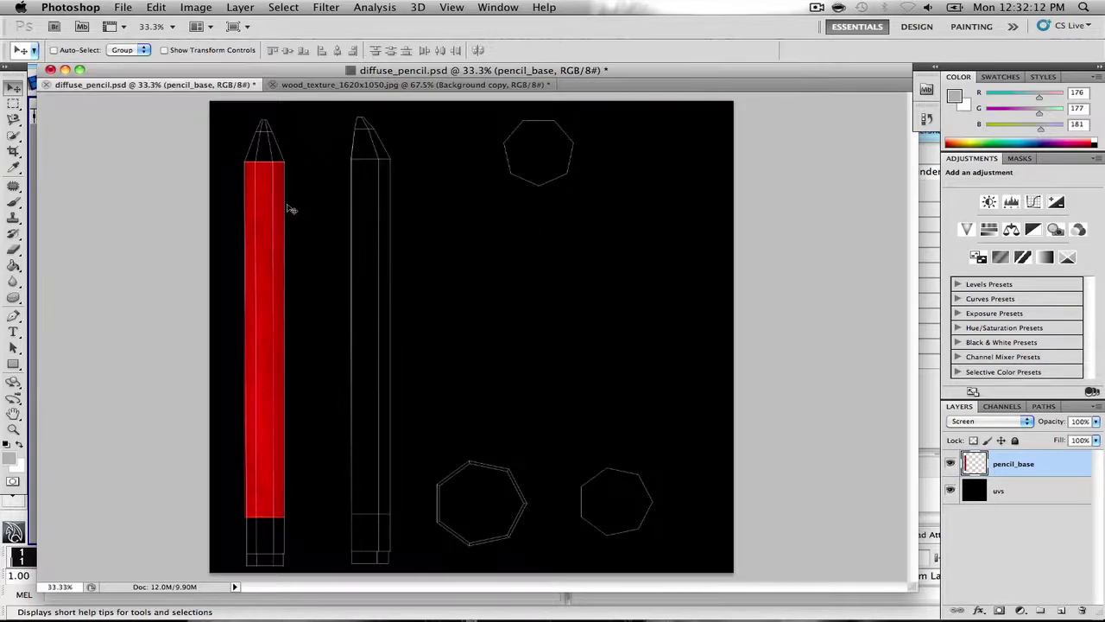
- Duplicate the pencil_base layer under its default name and move the copied red plank out beside the second pencil shape
click(197, 7)
mouse_move(241, 9)
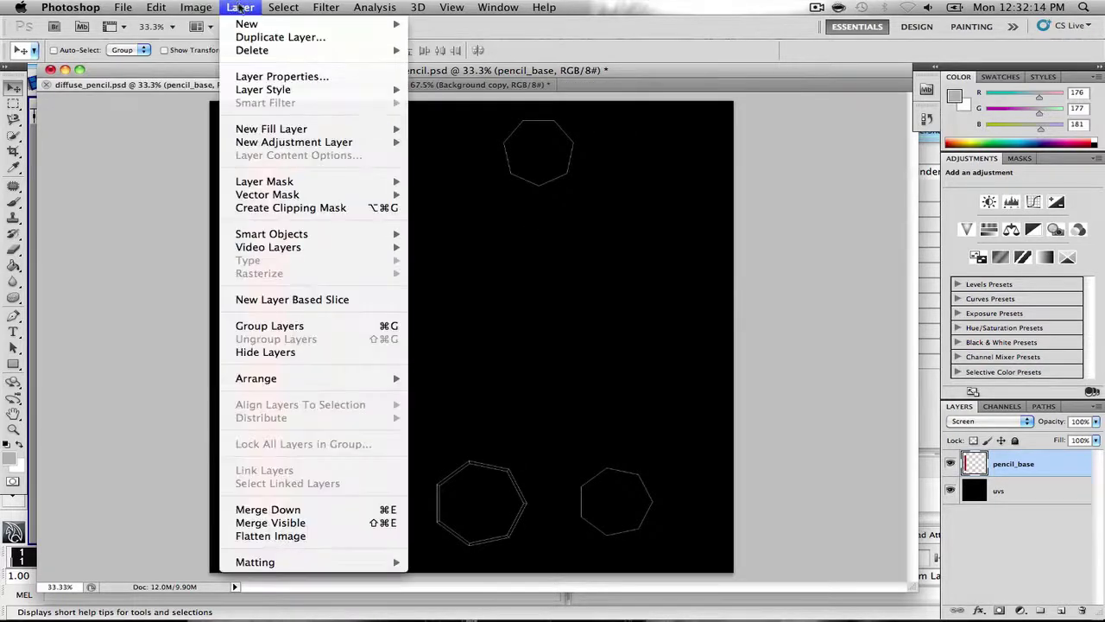
click(257, 36)
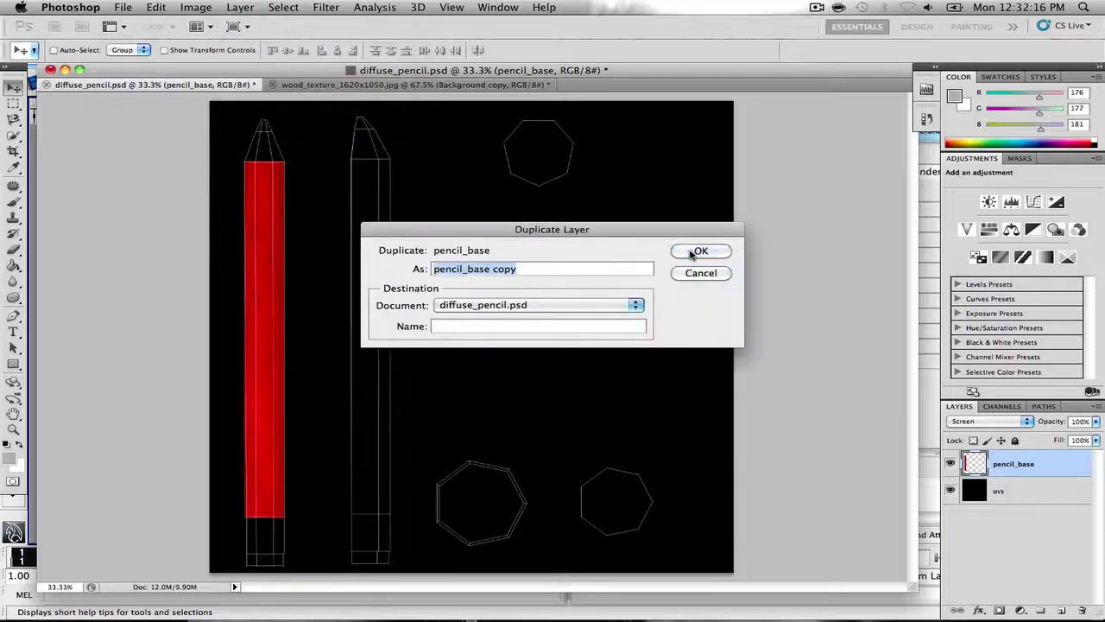
click(701, 250)
mouse_move(267, 270)
mouse_down()
mouse_move(471, 269)
mouse_move(426, 268)
mouse_up()
- Try fitting the copied red plank to the second pencil body by moving and scaling it with Free Transform
key(ctrl+t)
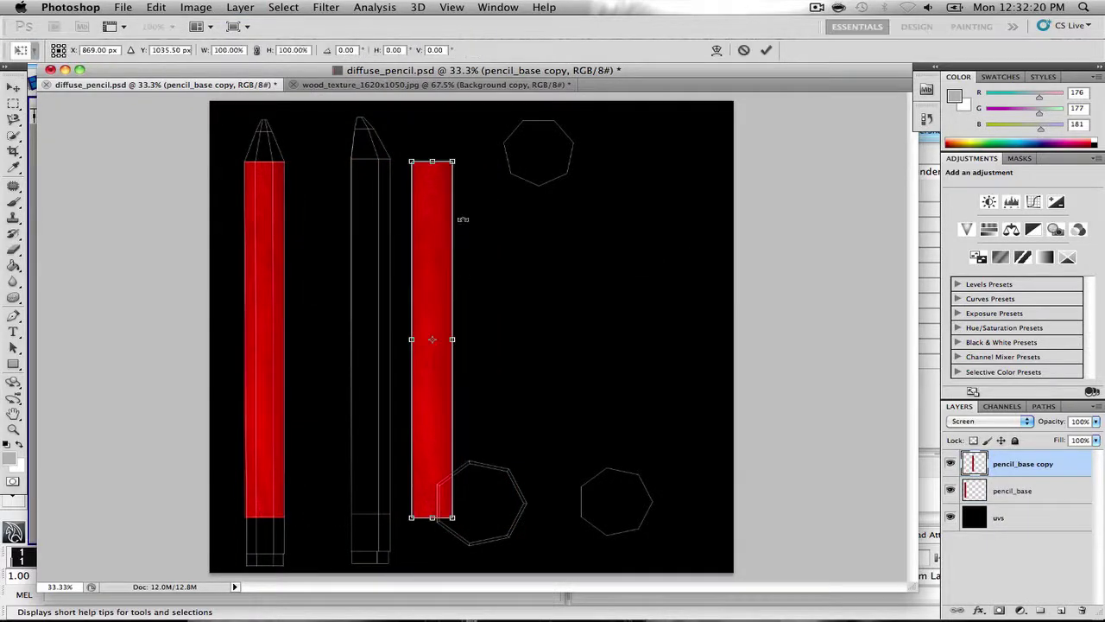
mouse_move(448, 333)
mouse_down()
mouse_move(387, 328)
mouse_move(352, 340)
mouse_up()
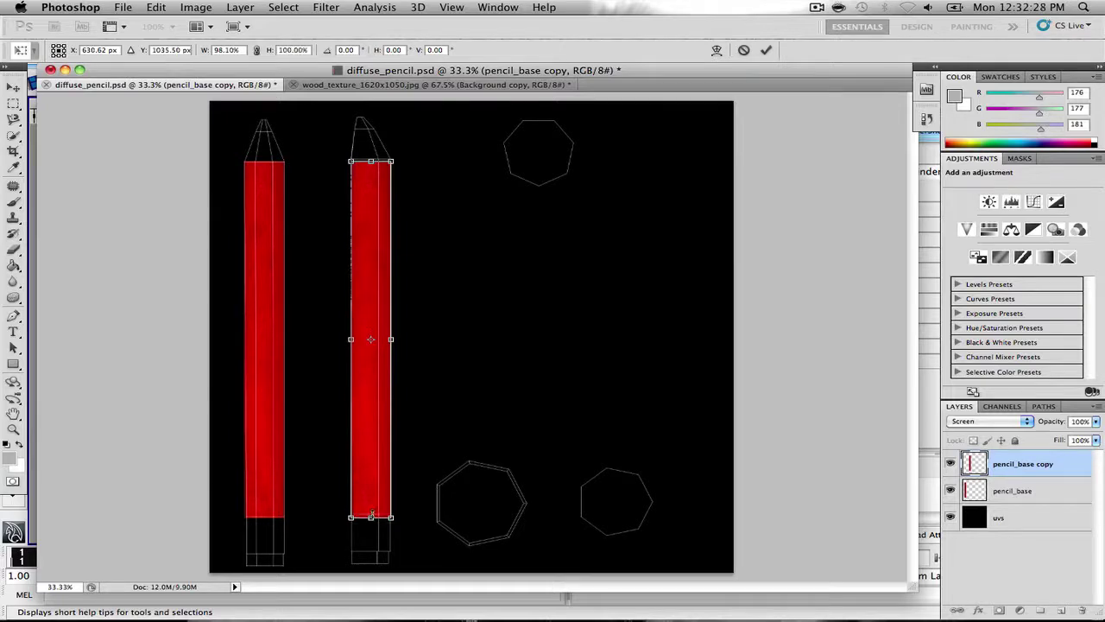
drag(372, 512, 371, 511)
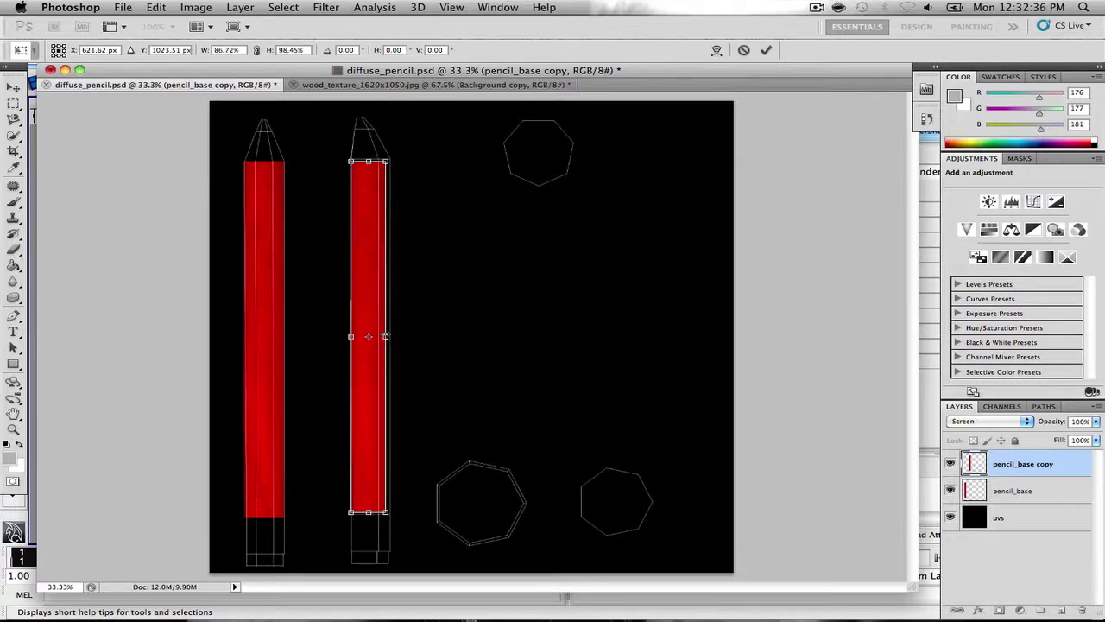
drag(390, 336, 390, 336)
key(Return)
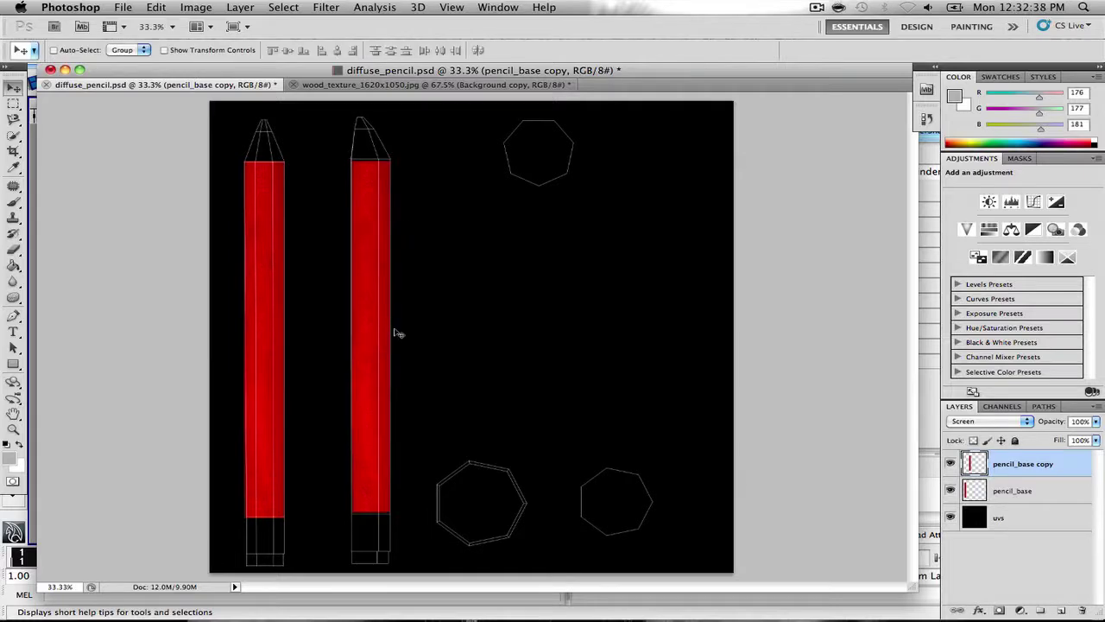
- Try readjusting the copied red plank's upper edge, and delete the pencil_base copy layer
key(ctrl+t)
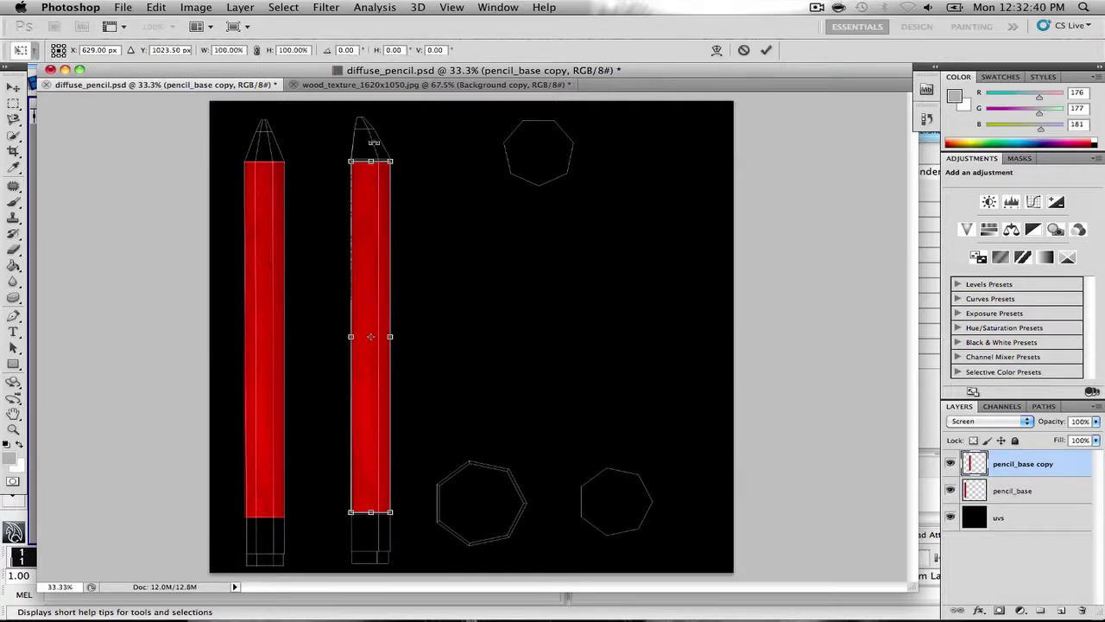
drag(372, 154, 370, 158)
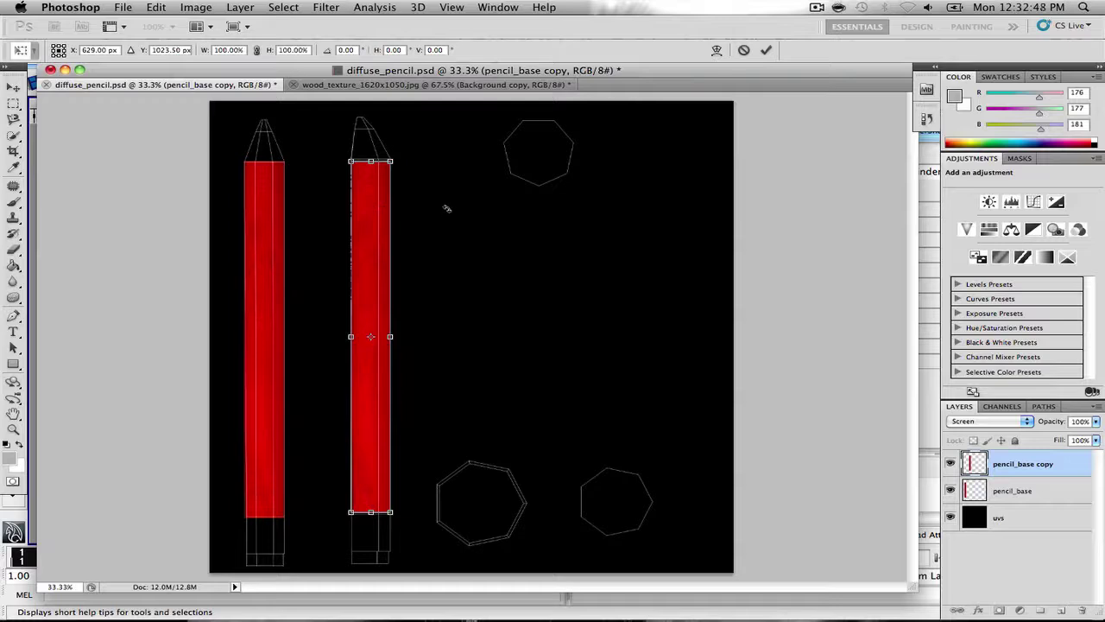
click(9, 87)
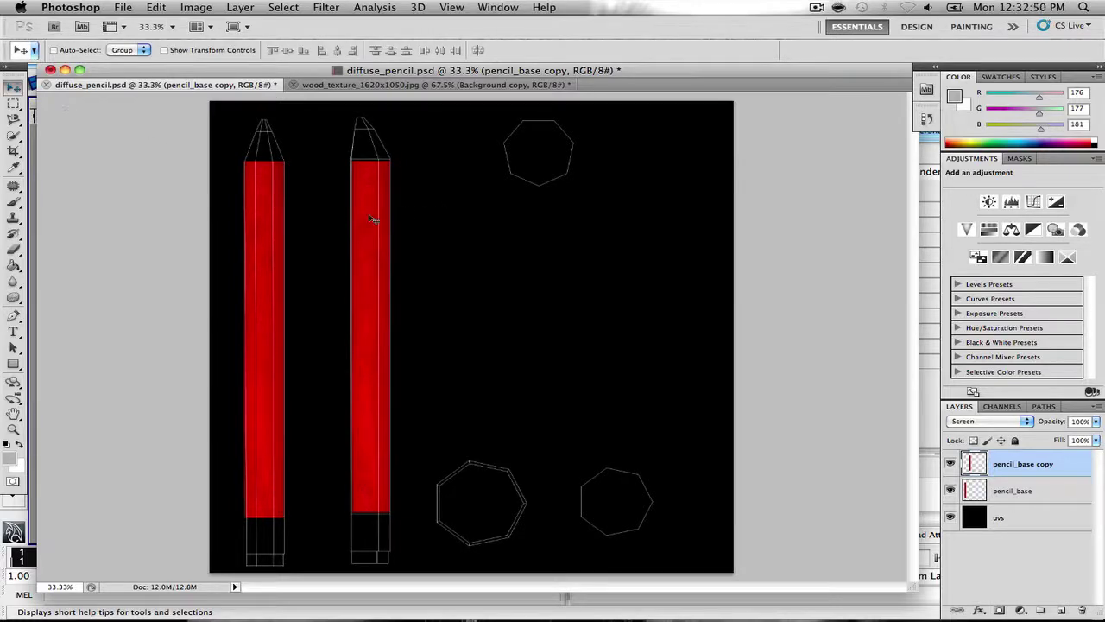
key(Delete)
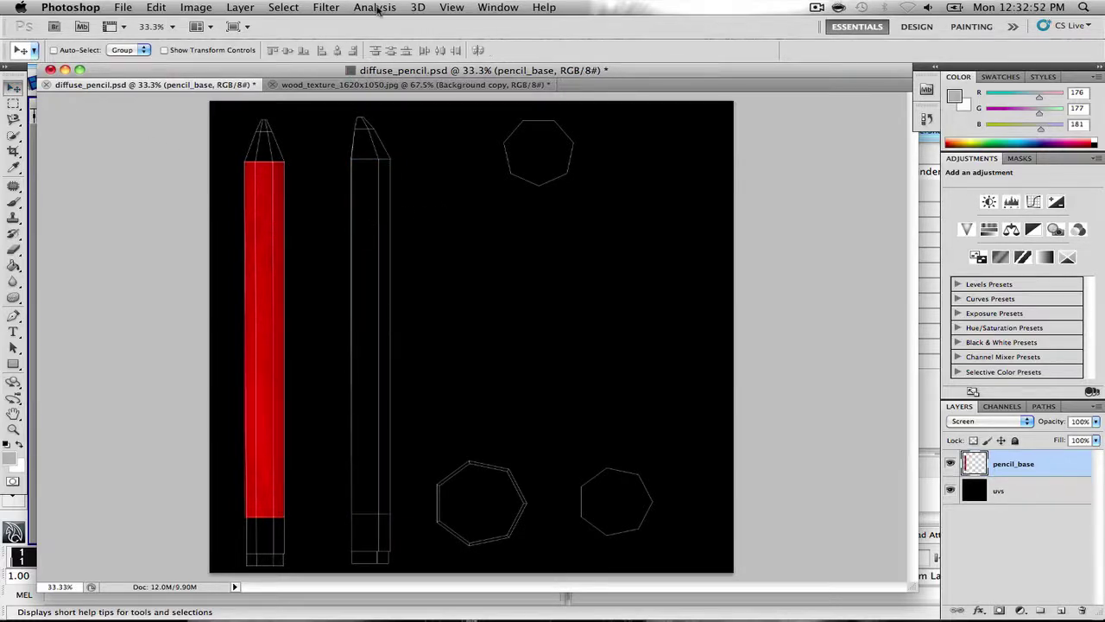
- Copy the selected orange plank from the wood texture image, paste it into diffuse_pencil.psd, and rotate it about 90 degrees to stand upright
click(336, 88)
key(super+c)
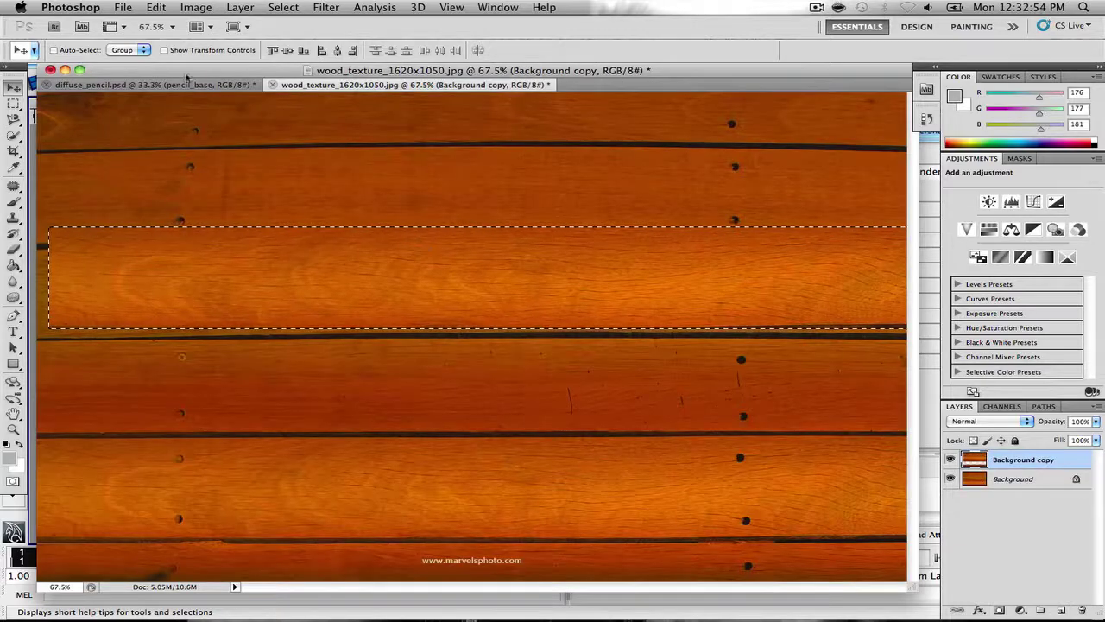
key(ctrl+Tab)
key(super+v)
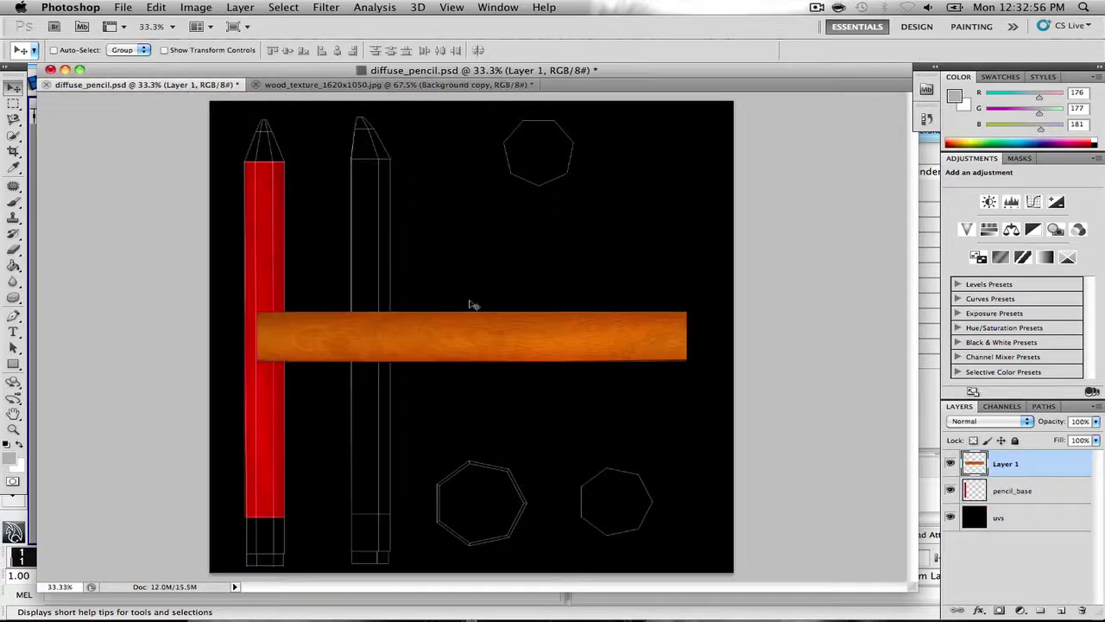
key(super+t)
drag(693, 296, 504, 477)
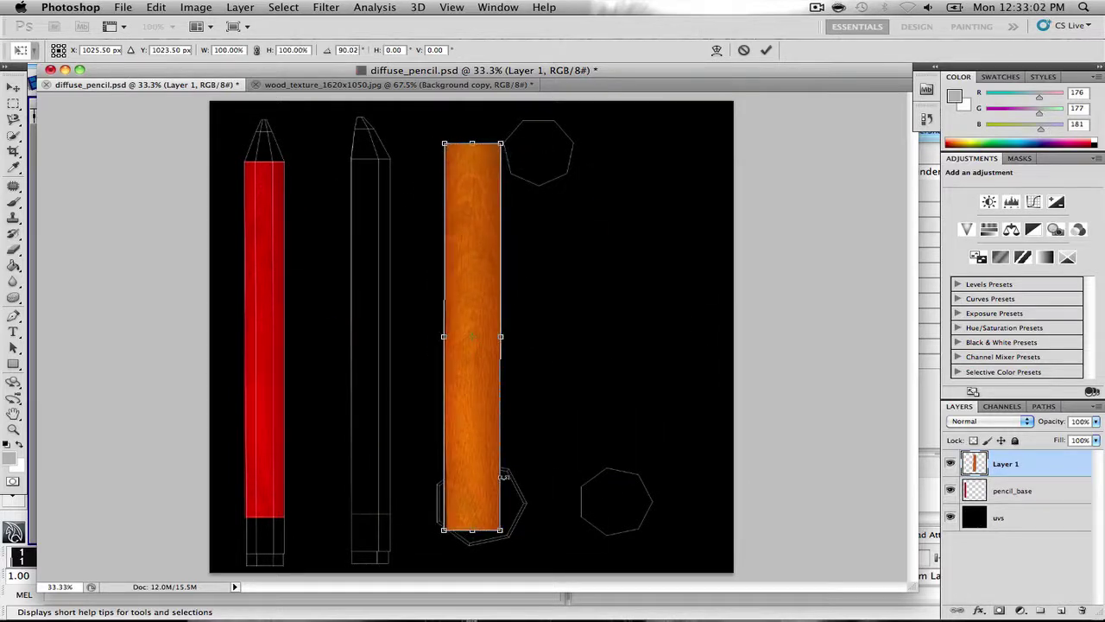
key(Return)
- Move the upright orange plank over the second pencil shape and scale it down to about the size of the pencil body
drag(464, 257, 366, 267)
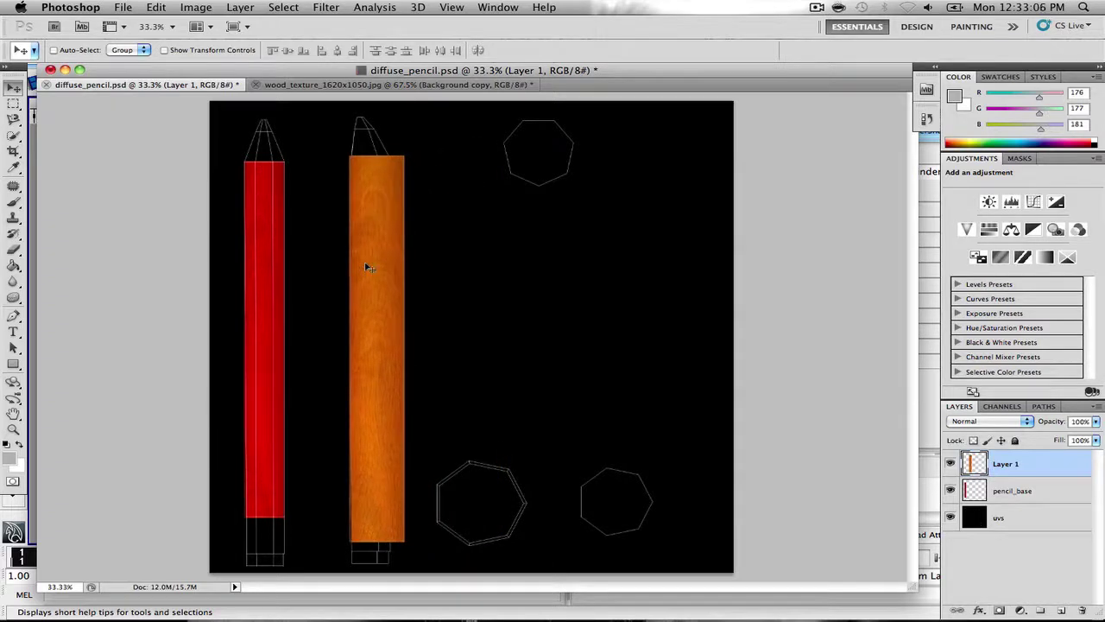
key(super+t)
mouse_move(408, 348)
mouse_down()
mouse_move(380, 349)
mouse_move(391, 348)
mouse_up()
drag(368, 542, 373, 512)
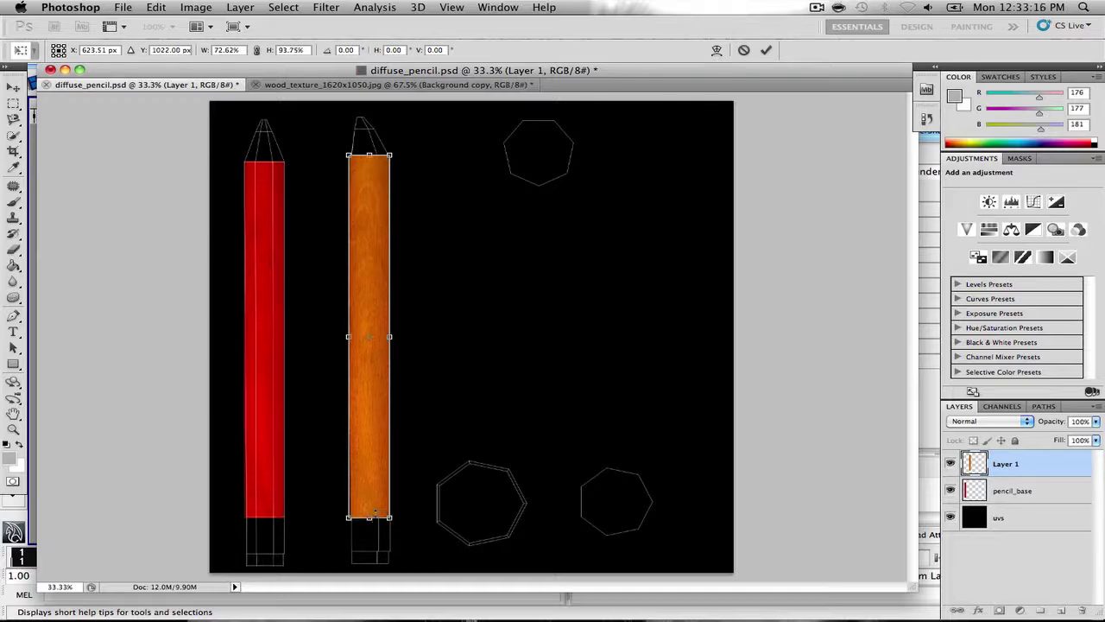
key(Return)
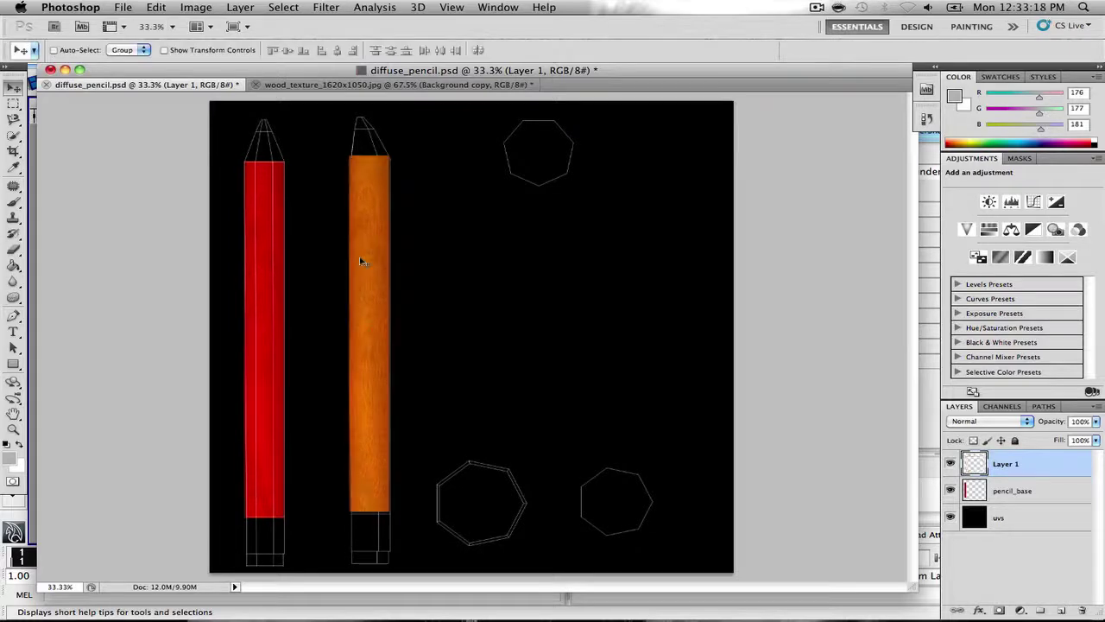
- Nudge the orange plank right and down to line it up with the second pencil body's outline
key(Right)
key(Right)
key(Right)
key(Right)
key(Right)
key(Right)
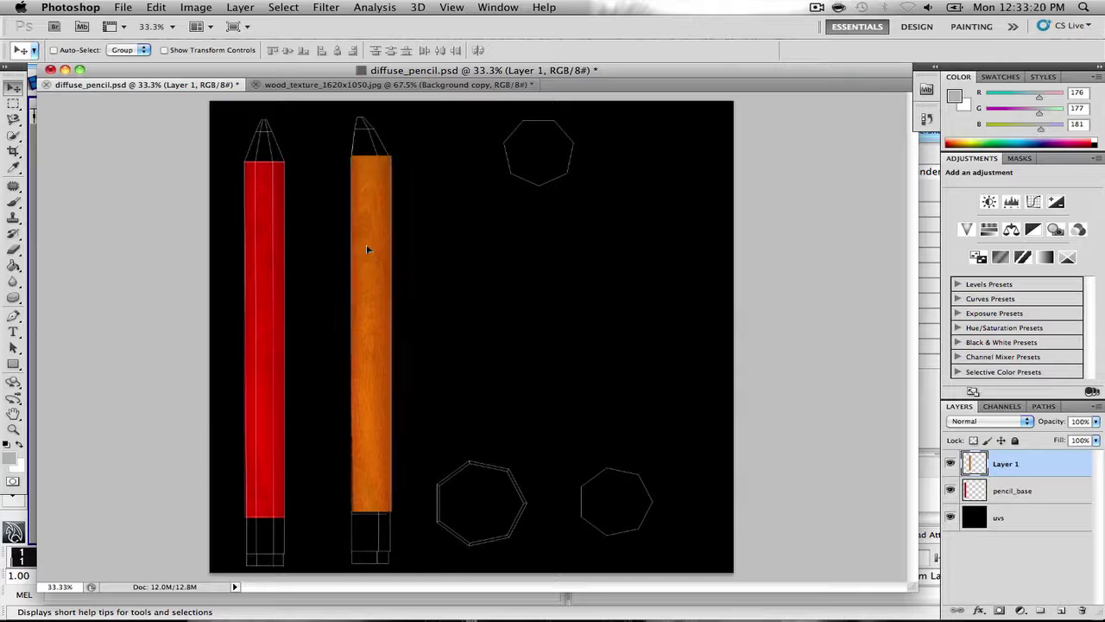
key(Down)
key(Down)
key(Down)
key(Down)
key(Down)
key(Down)
key(Down)
key(Down)
key(Down)
key(Down)
key(Down)
key(Down)
key(Down)
key(Down)
key(Down)
key(Down)
key(Down)
key(Down)
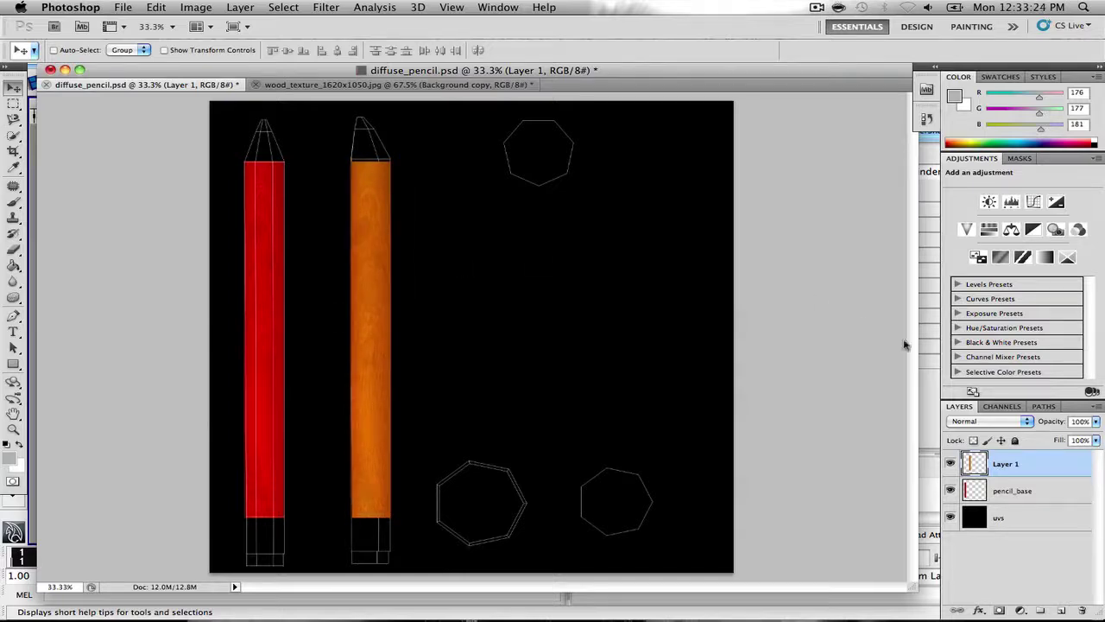
- Rename the orange plank's layer pencil_base_2 and set its blend mode to Screen
click(1002, 407)
click(959, 406)
double_click(1013, 464)
text(pencil_base_2)
key(Return)
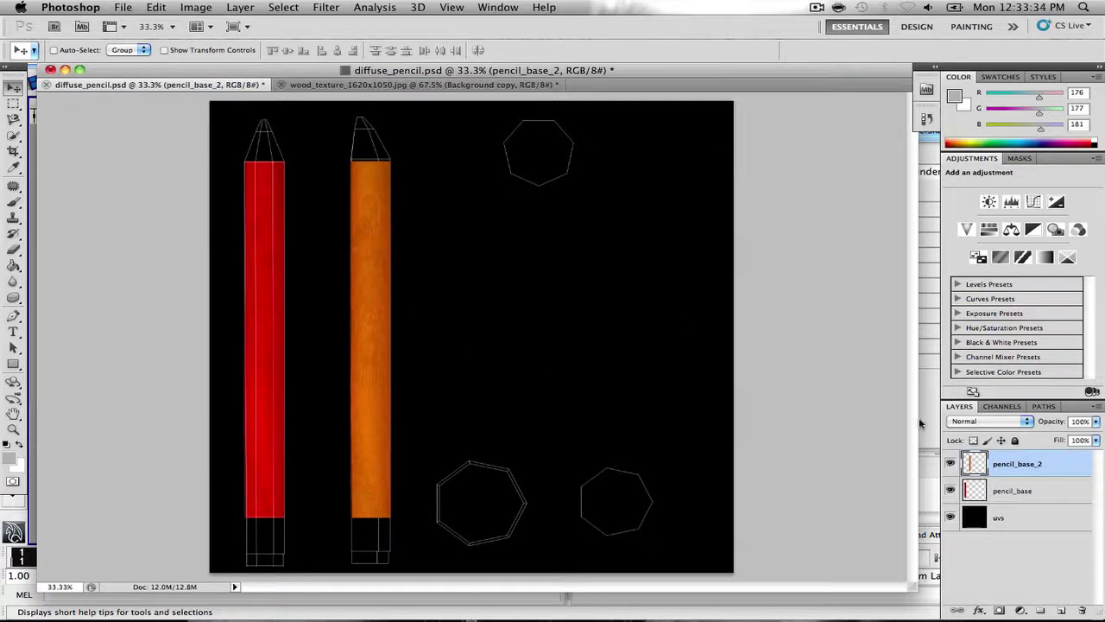
click(978, 420)
click(962, 447)
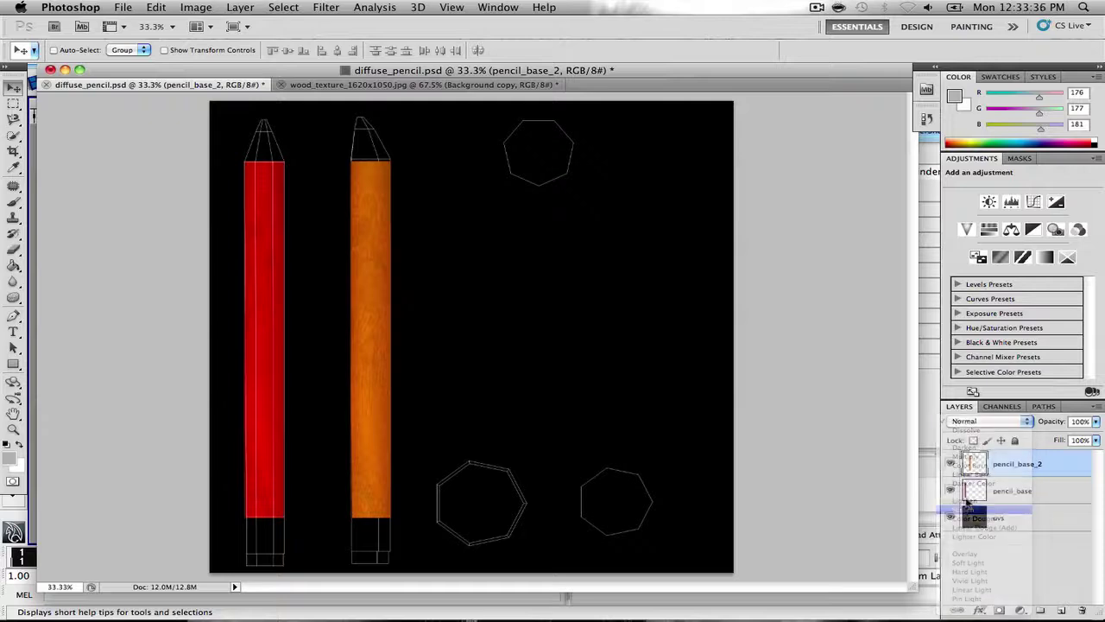
- Scale the orange plank slightly narrower and shorter so it fits the second pencil body's UV outline
key(super+t)
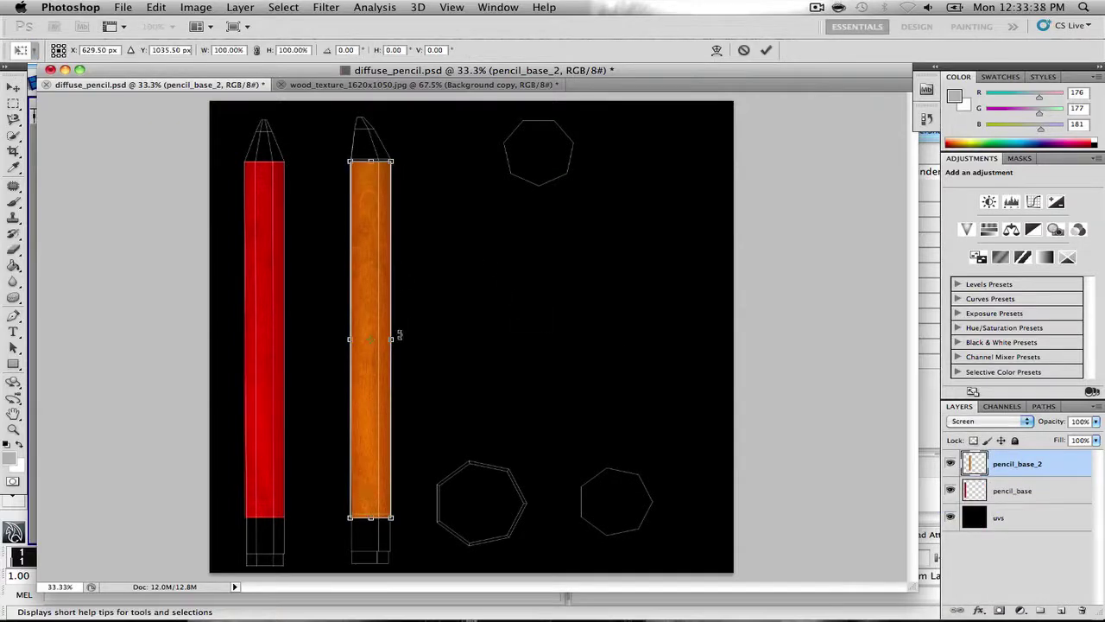
drag(393, 339, 394, 339)
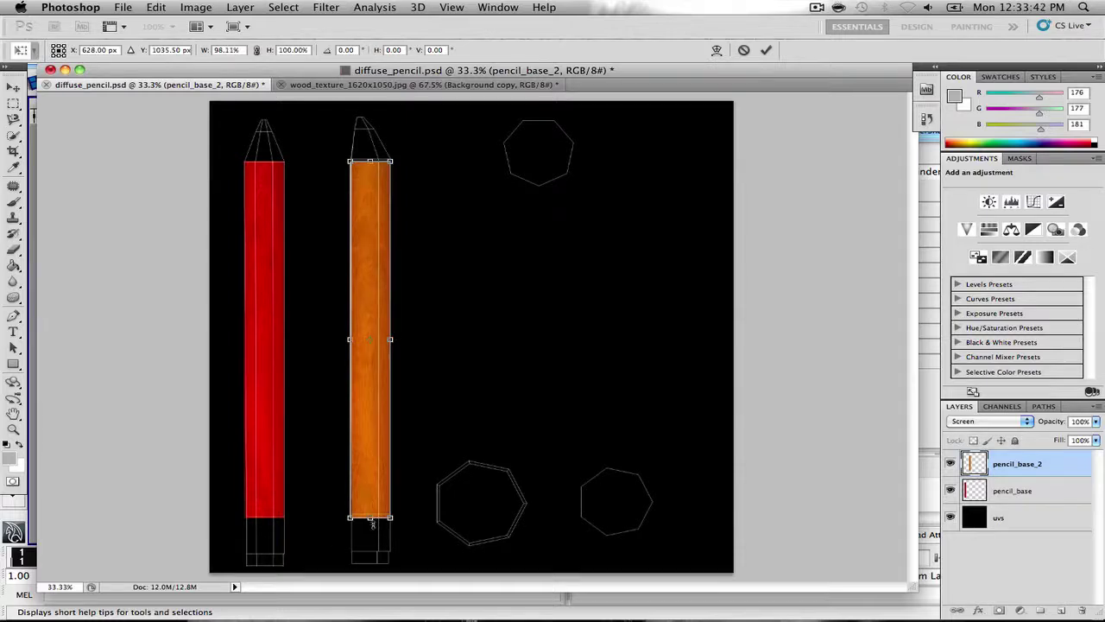
drag(370, 517, 370, 512)
key(Return)
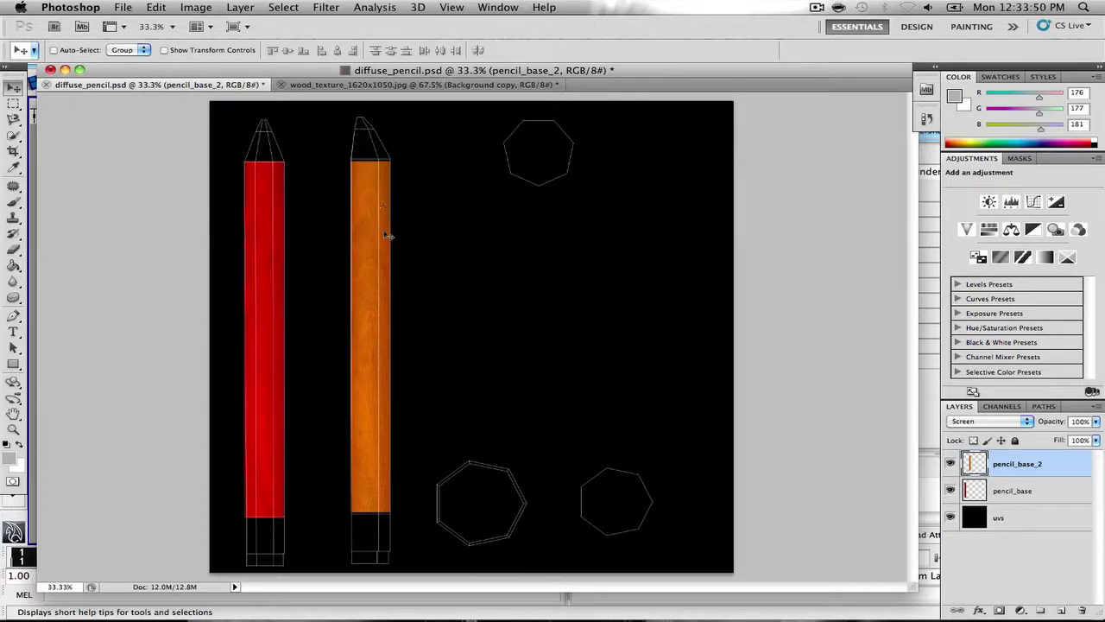
click(207, 7)
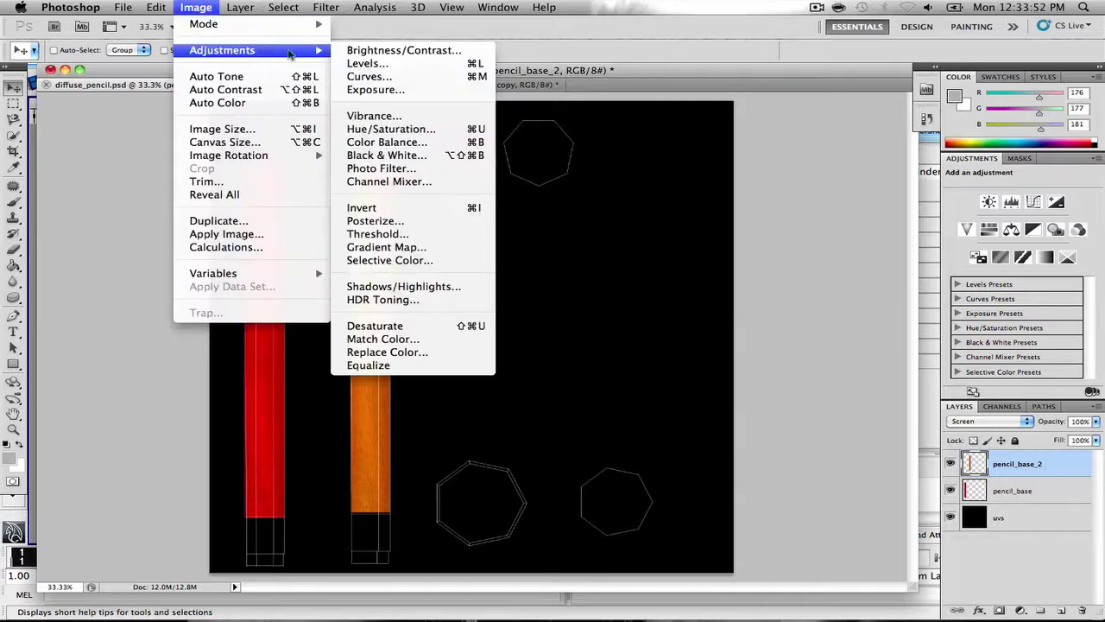
mouse_move(290, 52)
click(393, 129)
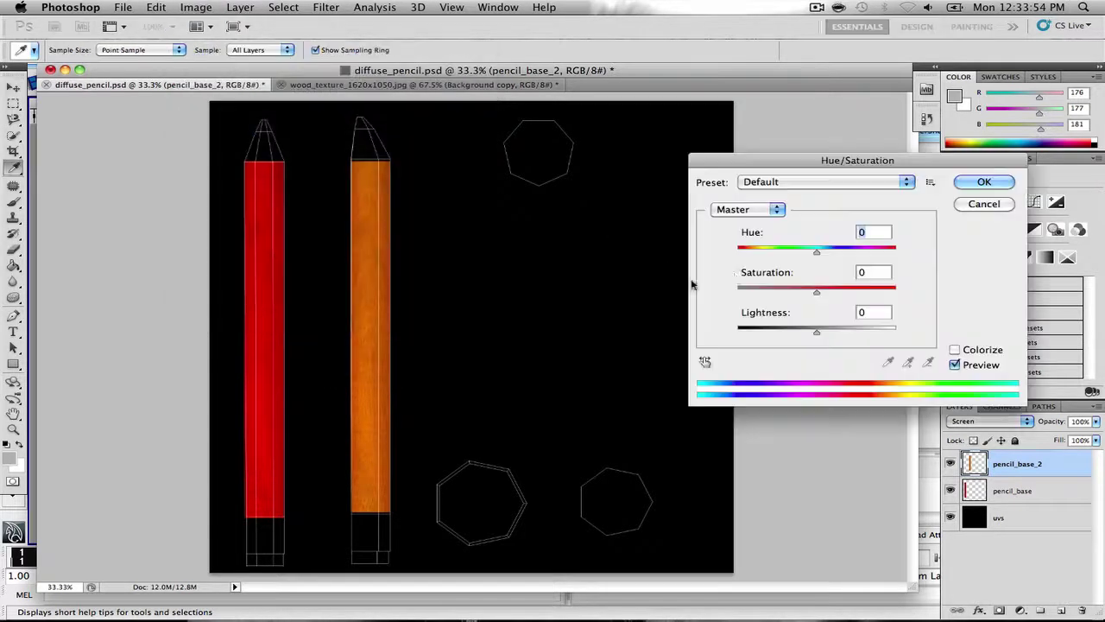
mouse_move(816, 253)
mouse_down()
mouse_move(747, 250)
mouse_move(789, 255)
mouse_up()
click(983, 203)
key(v)
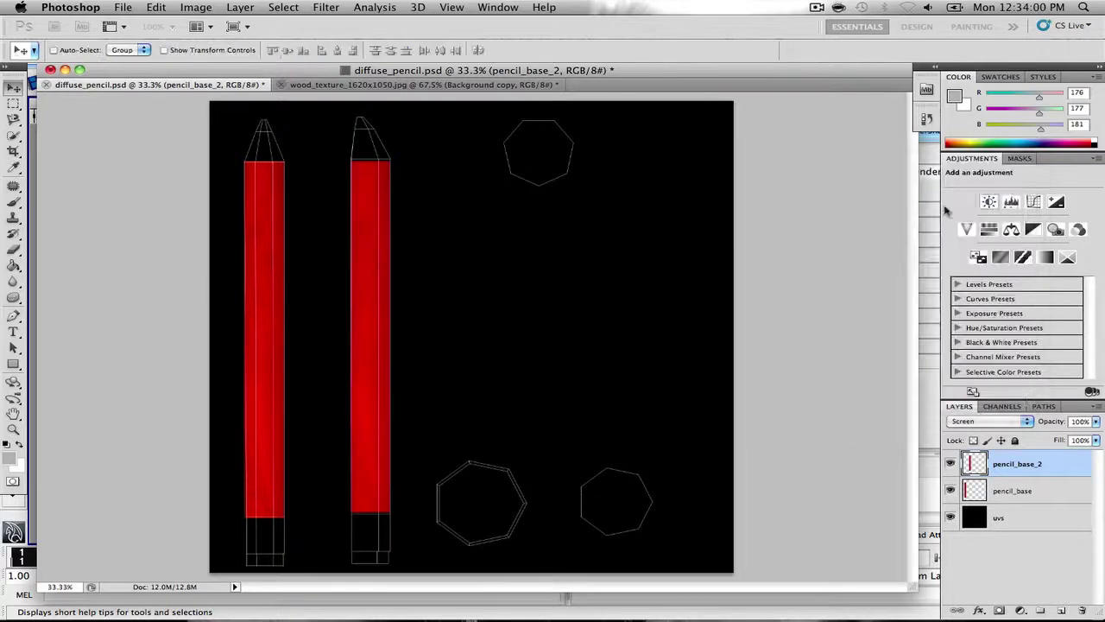
- Sample the first pencil body's red as the foreground color and shift the pencil_base_2 layer's hue to -33 with Hue/Saturation
click(14, 168)
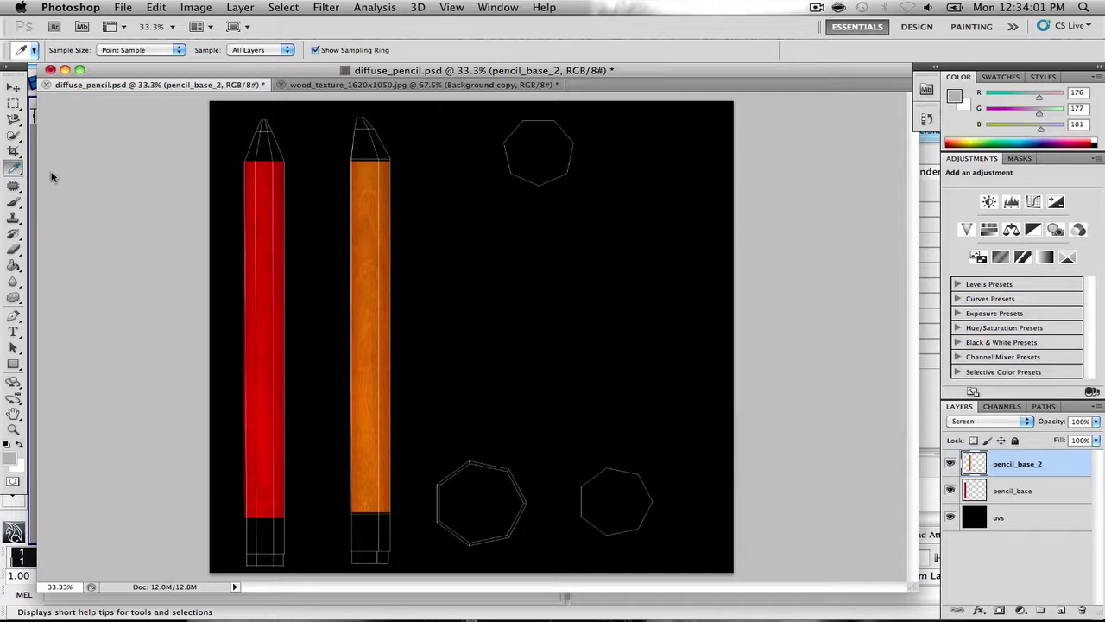
click(268, 224)
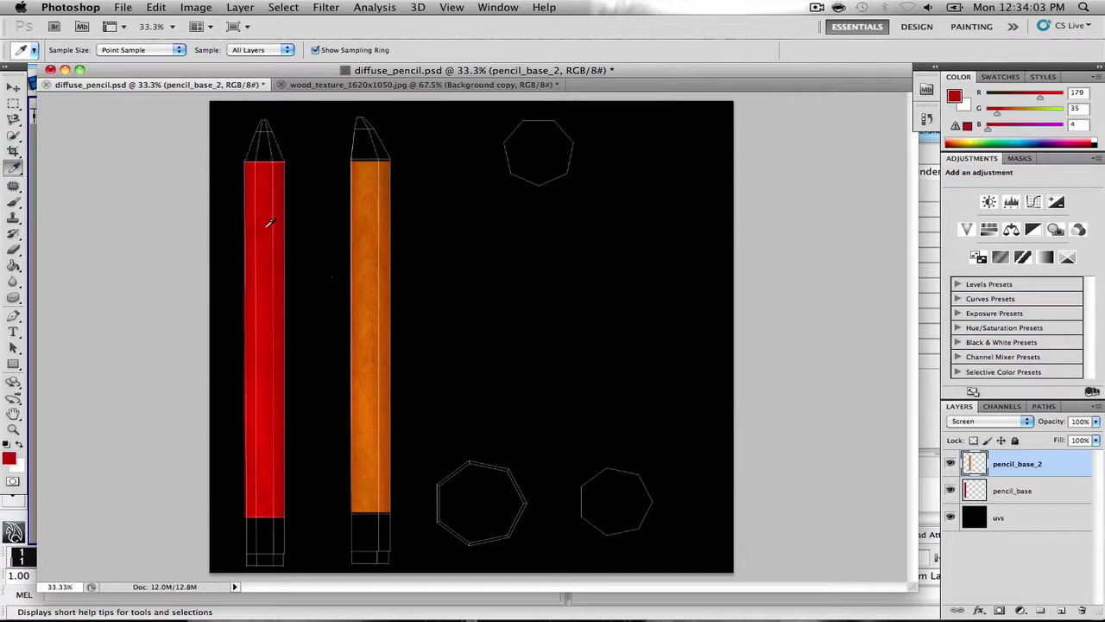
click(207, 7)
mouse_move(235, 53)
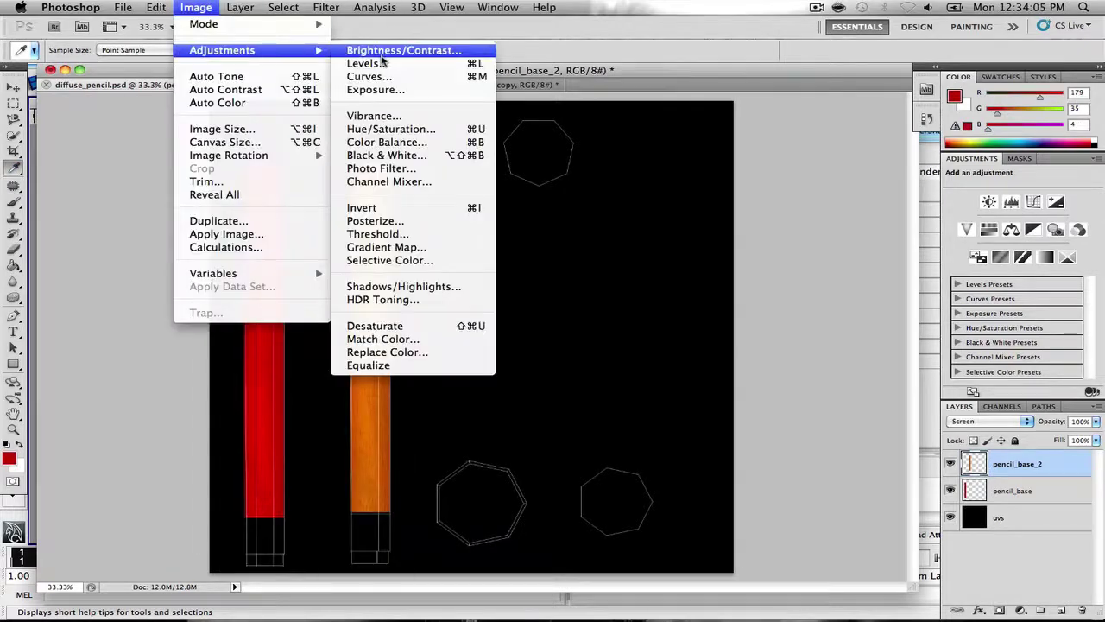
click(380, 130)
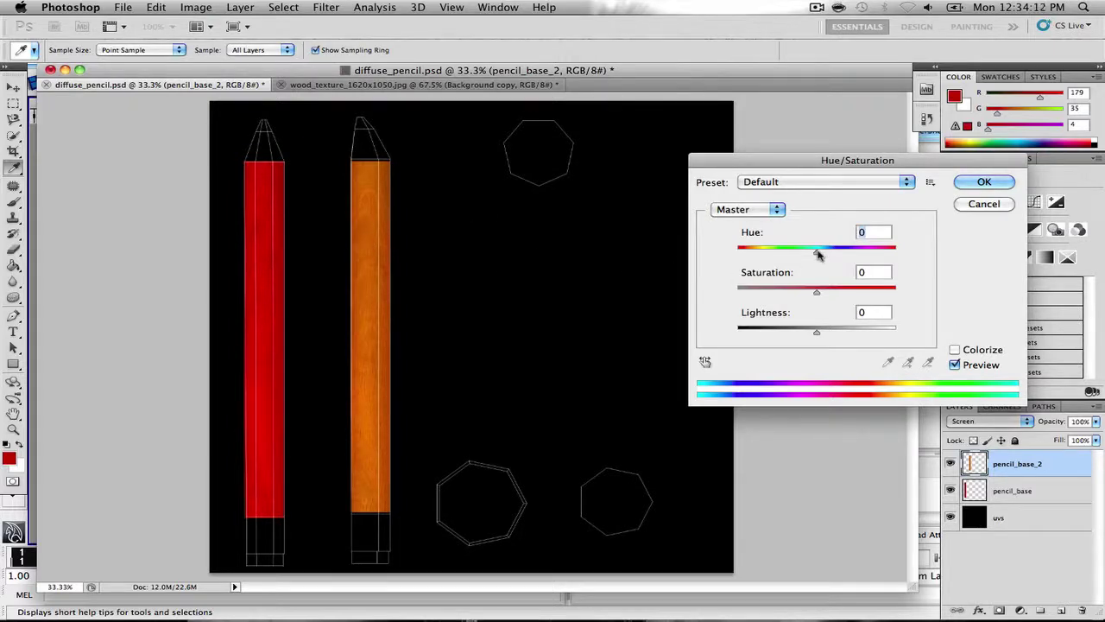
drag(818, 255, 791, 254)
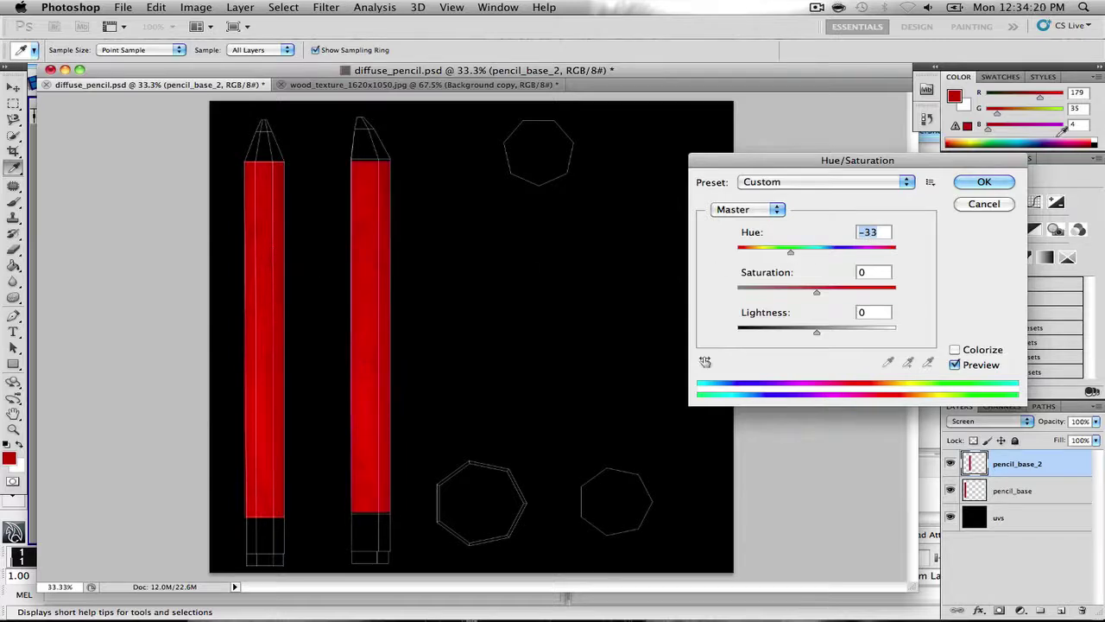
click(984, 182)
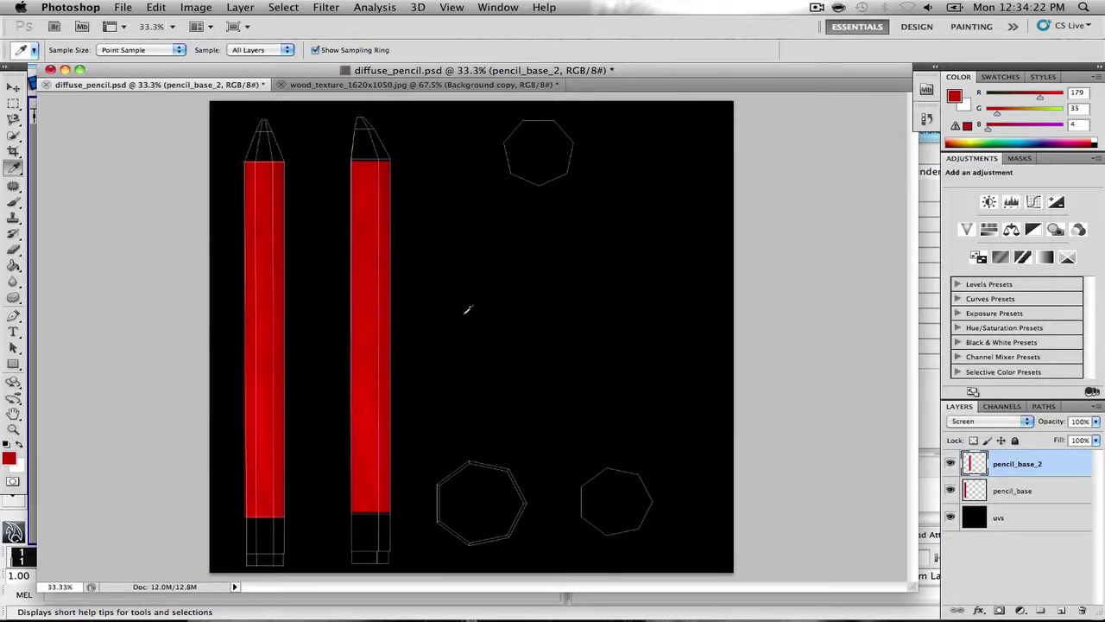
- Save a Targa copy over diffuse_pencil.tga on the Desktop at 24 bits/pixel, replacing the existing file
click(13, 87)
click(124, 7)
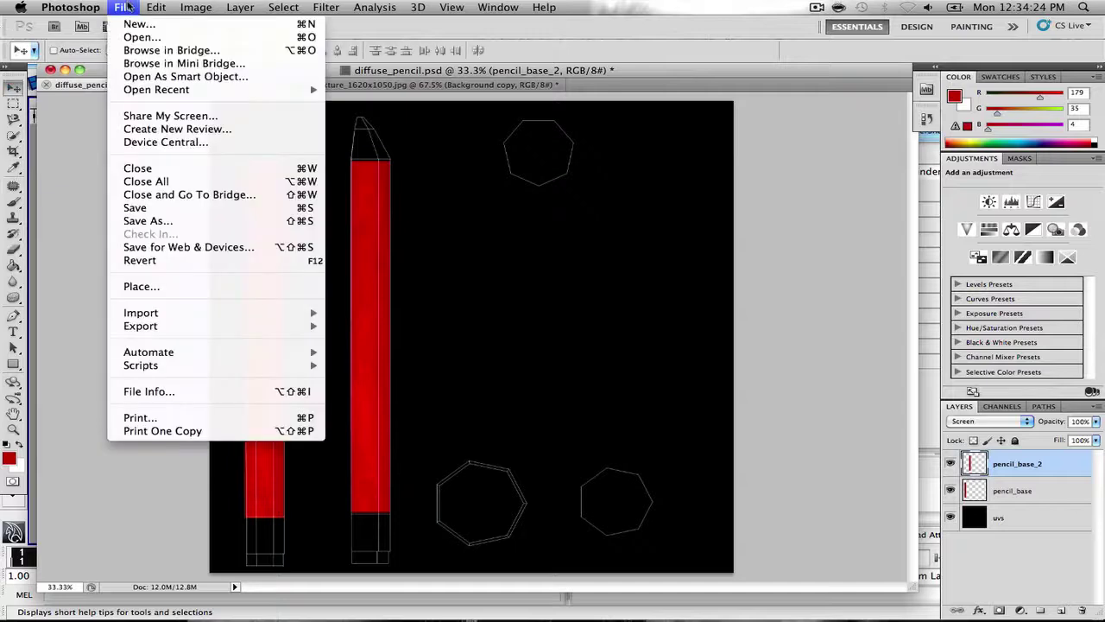
click(149, 221)
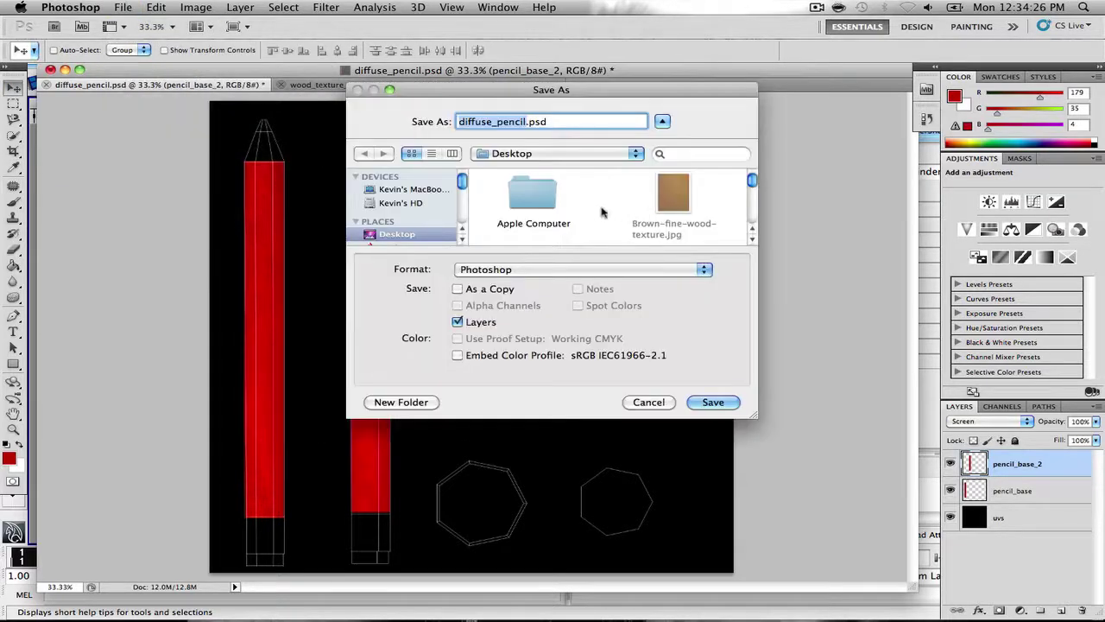
scroll(594, 204, down, 1)
click(683, 207)
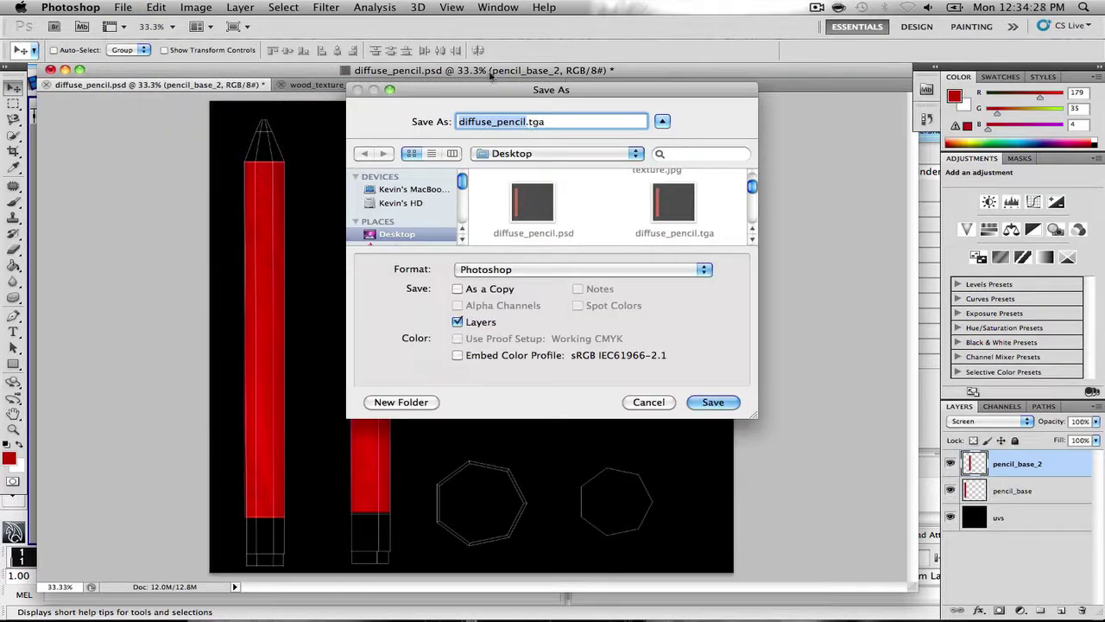
click(559, 271)
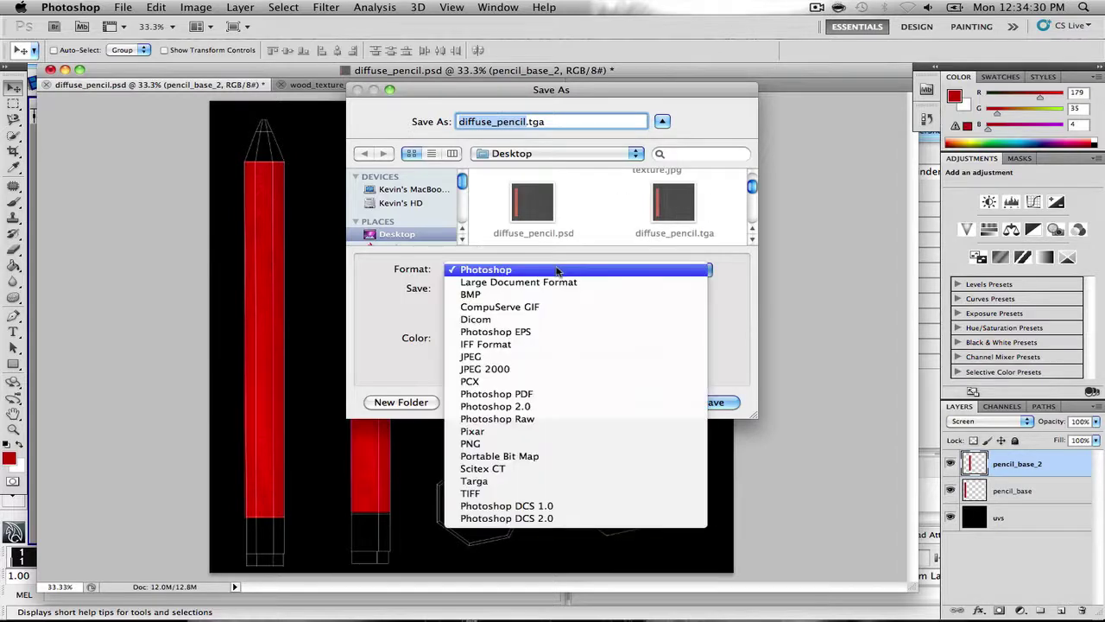
click(477, 481)
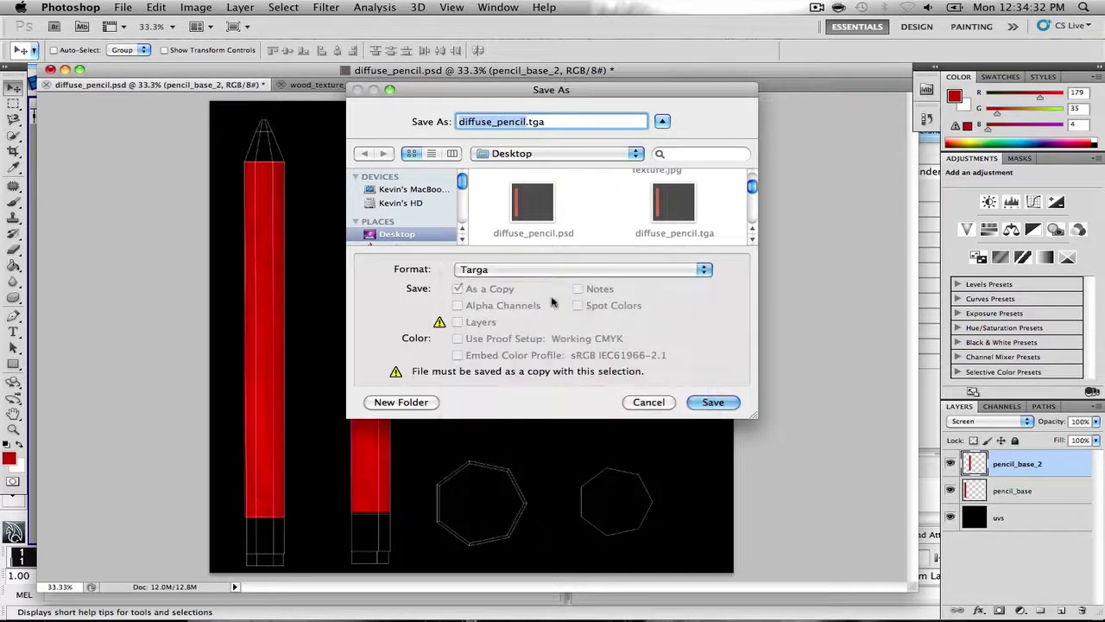
click(725, 406)
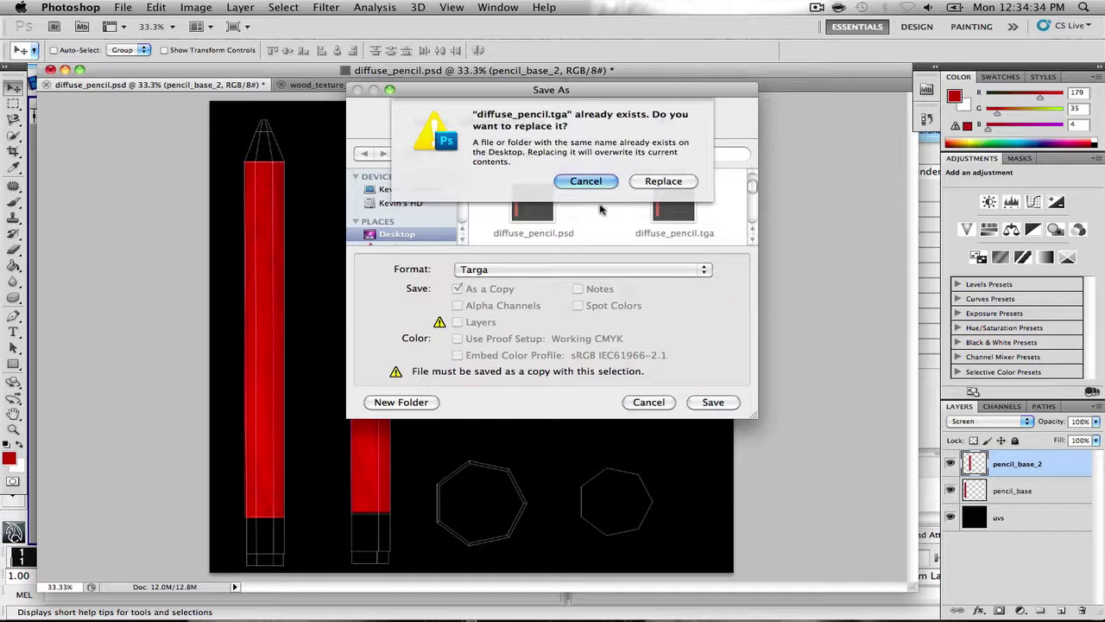
click(647, 183)
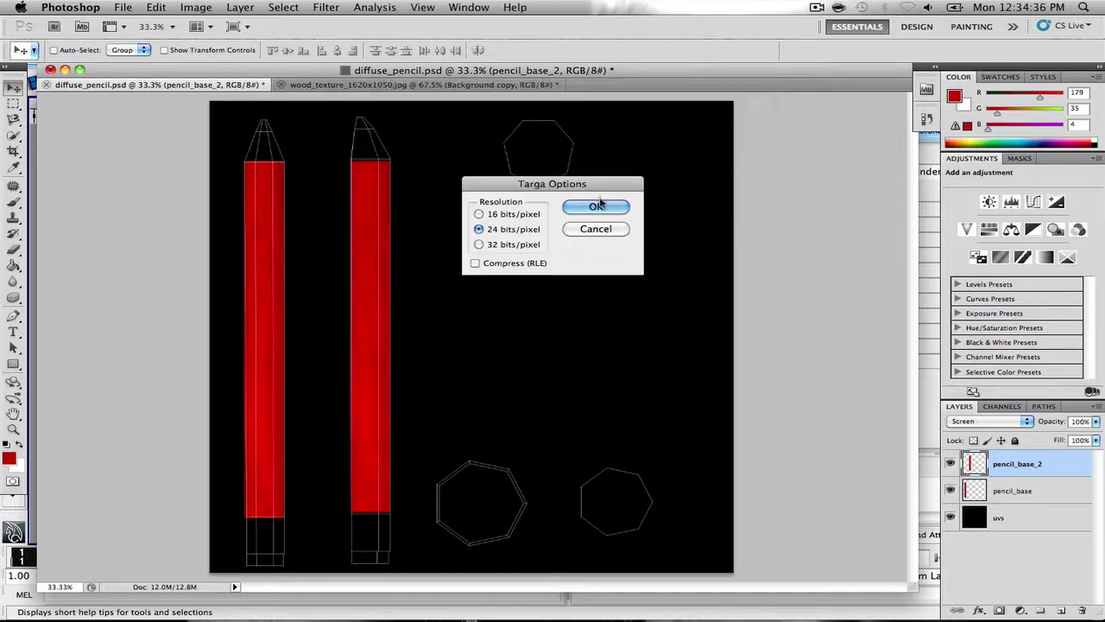
click(602, 204)
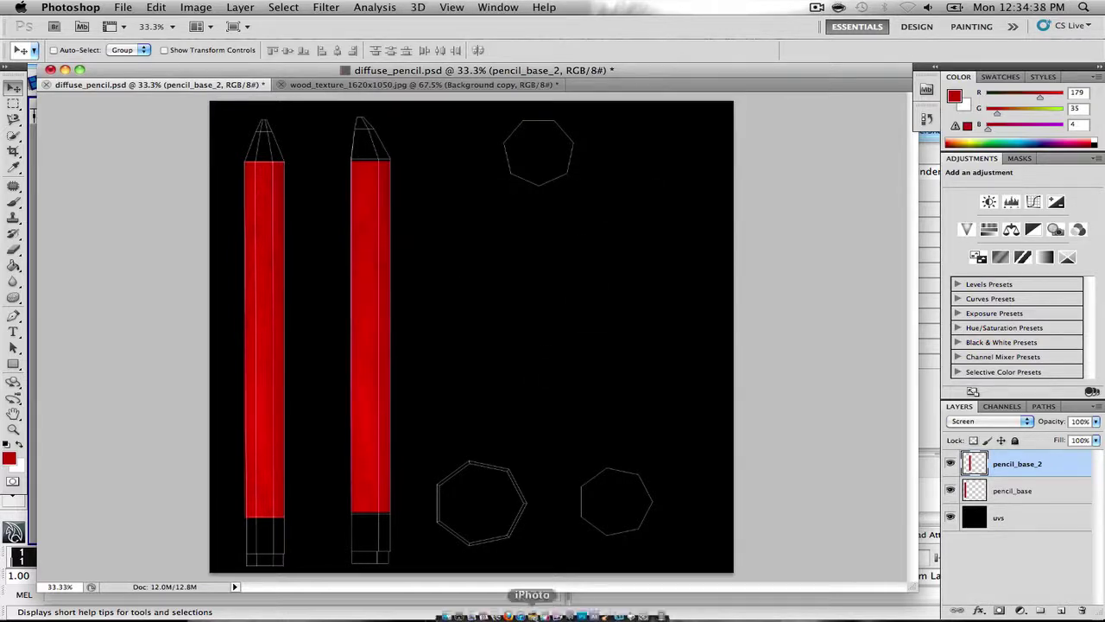
- Switch to Maya and delete the pencil mesh's construction history
click(562, 611)
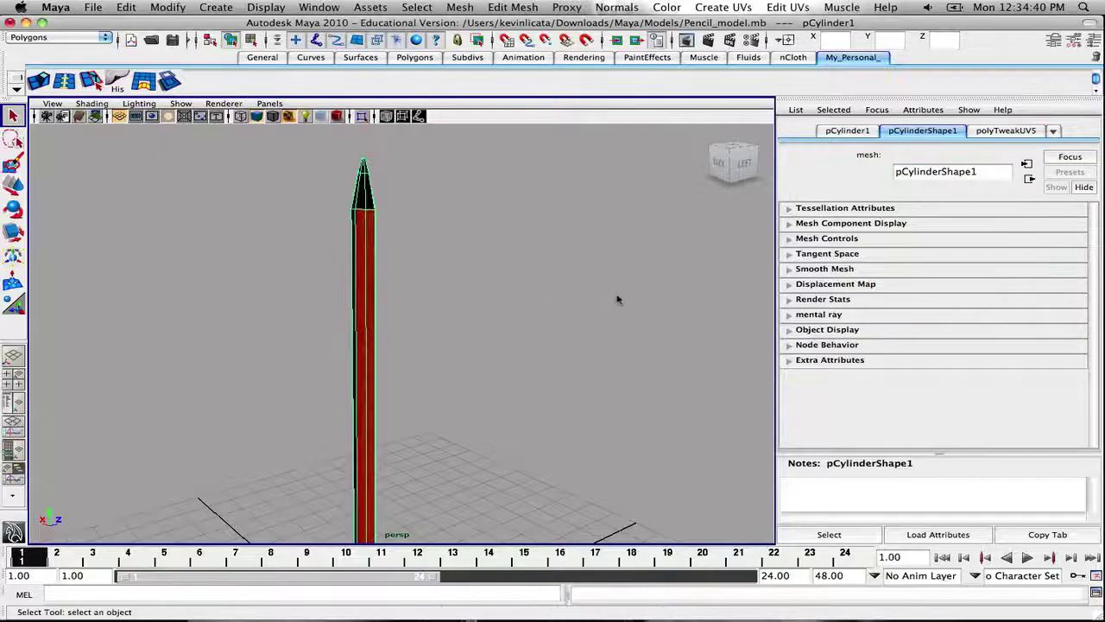
drag(481, 291, 276, 293)
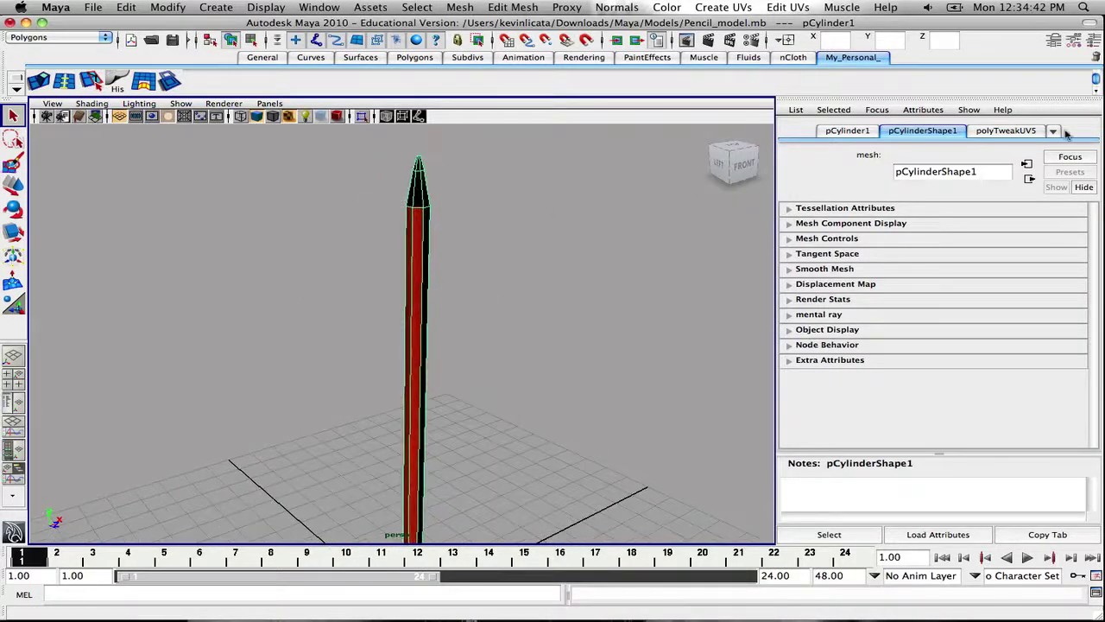
click(1052, 132)
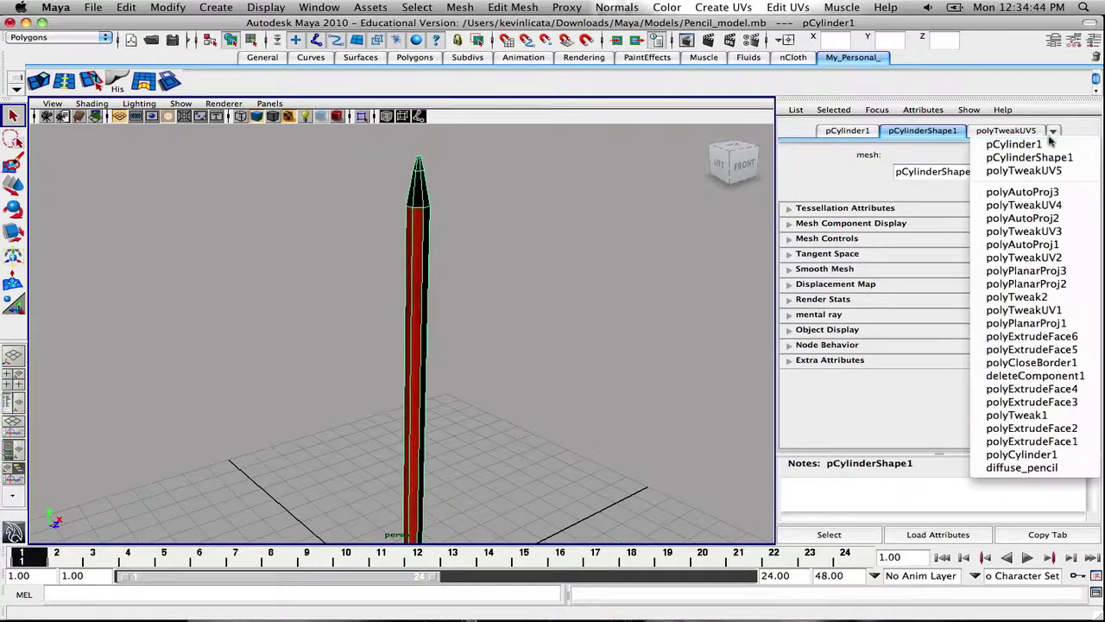
click(116, 80)
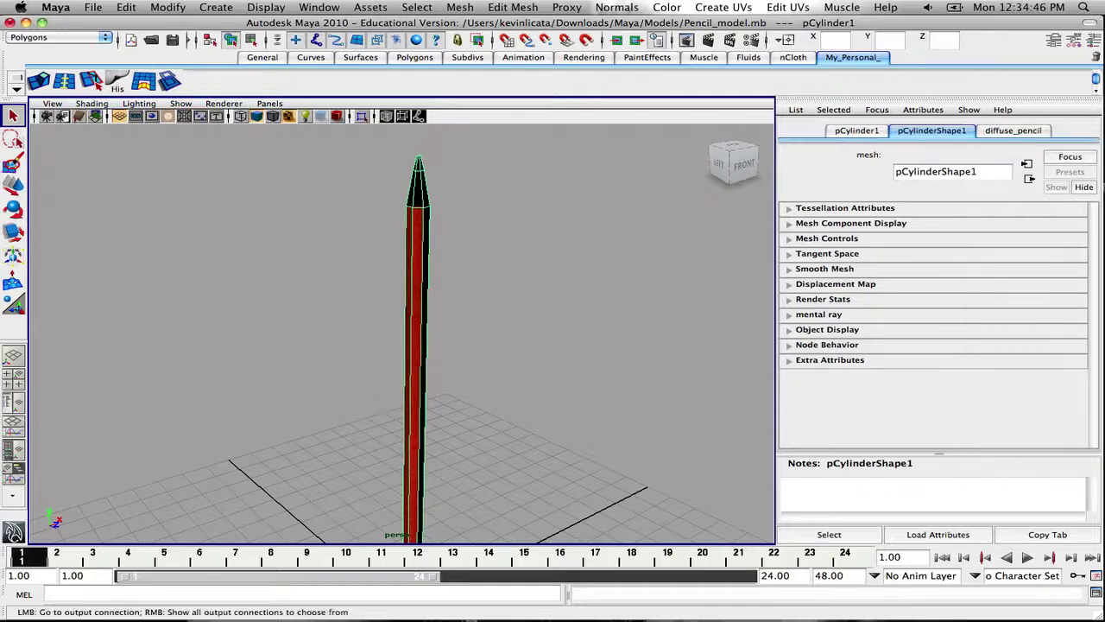
- Reload diffuse_pencil.tga in the file texture on the diffuse_pencil material's color, and return to Photoshop after checking the pencil's lower end
click(982, 130)
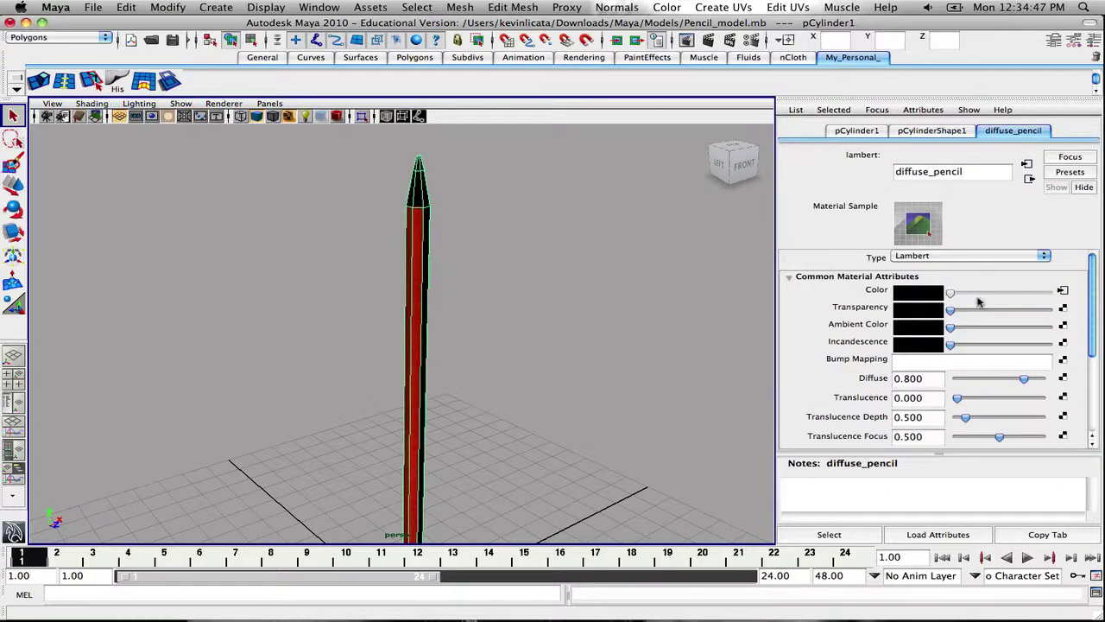
click(1063, 291)
click(917, 354)
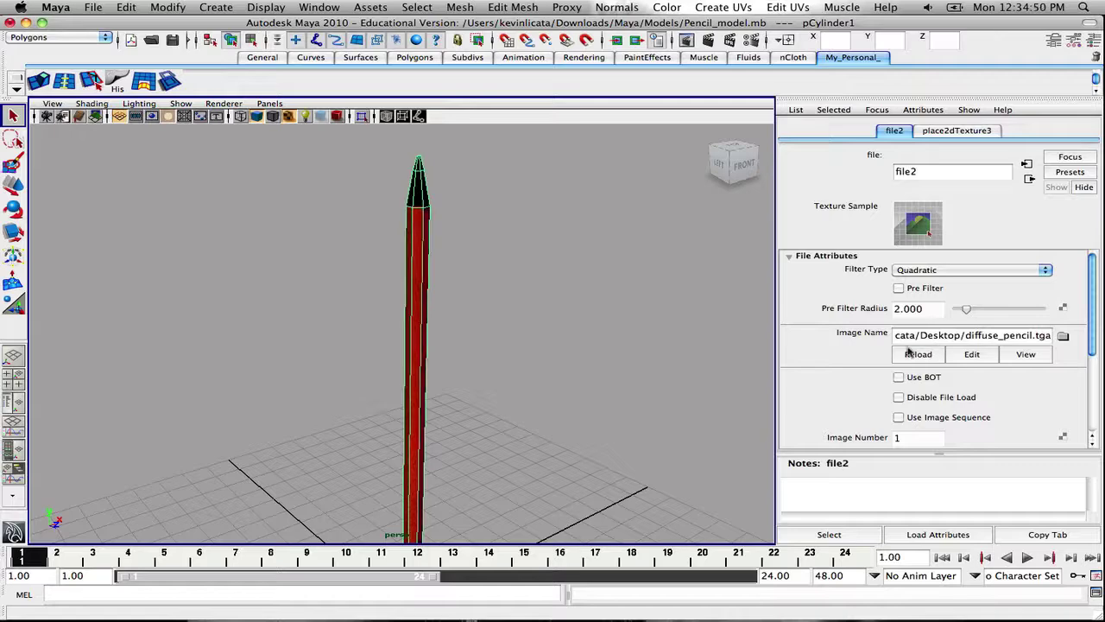
mouse_move(518, 272)
alt+mouse_down()
mouse_move(414, 291)
mouse_move(454, 301)
mouse_move(414, 305)
mouse_move(403, 435)
mouse_move(424, 308)
mouse_move(433, 322)
alt+mouse_up()
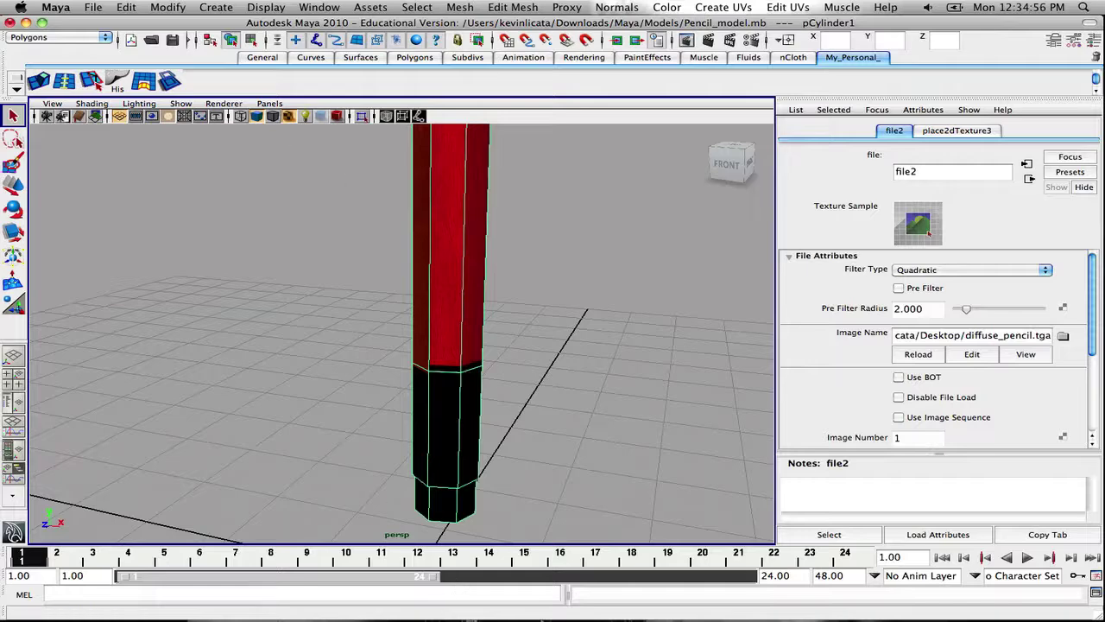
mouse_move(554, 616)
click(582, 613)
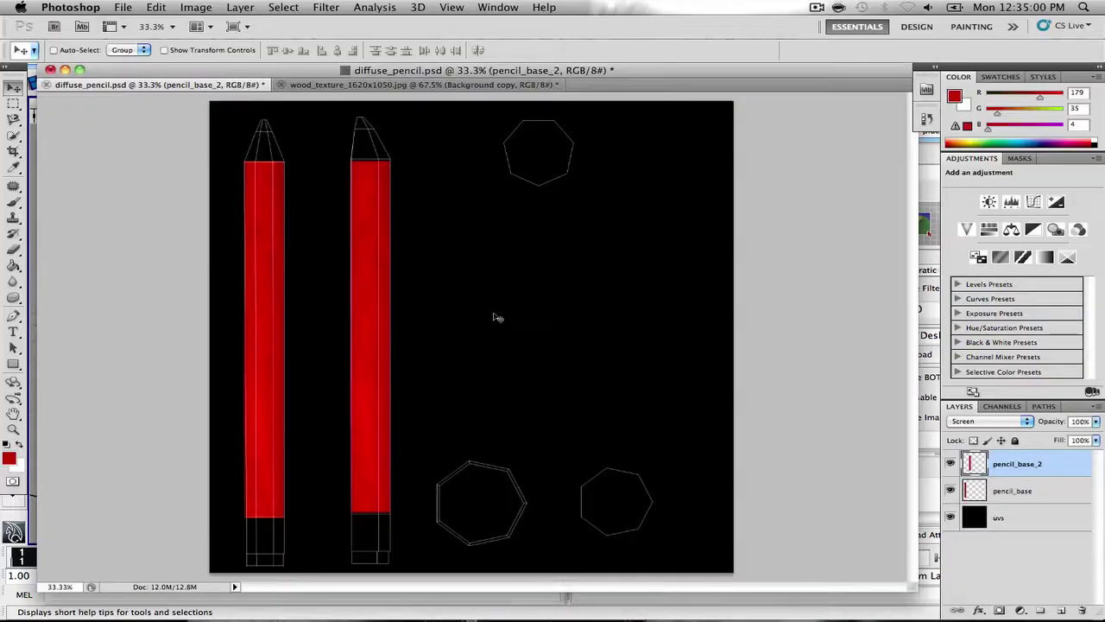
key(super+t)
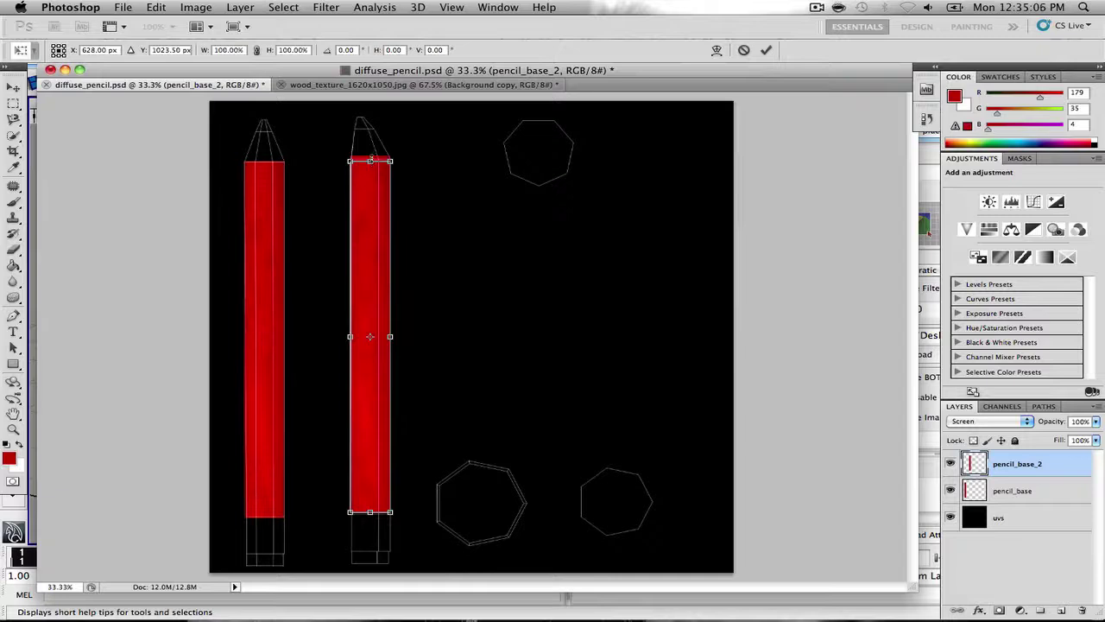
drag(369, 160, 370, 160)
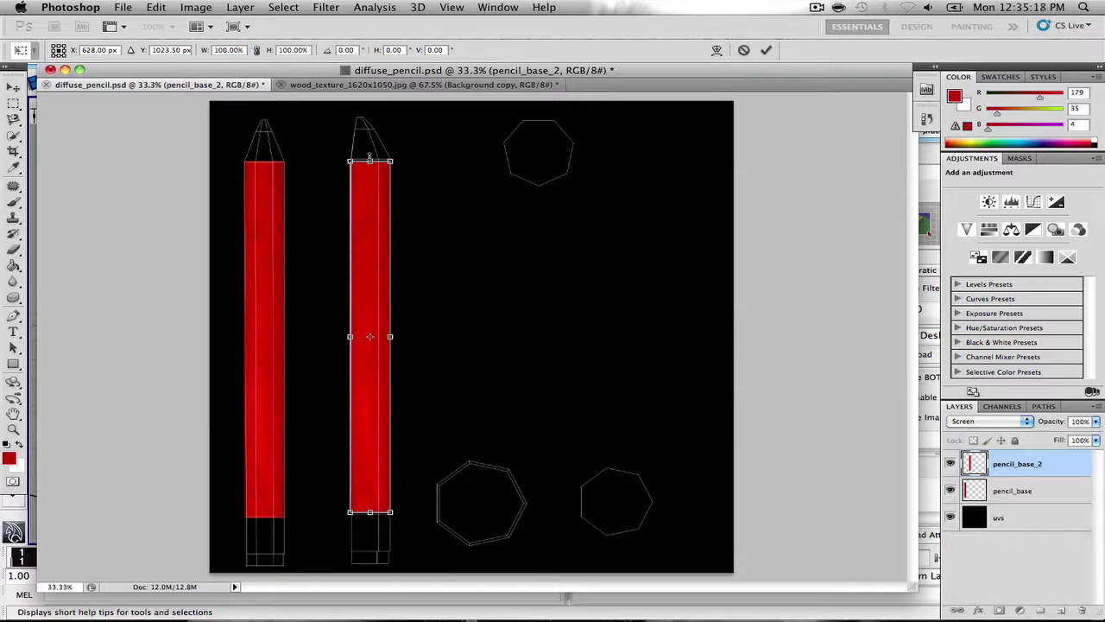
drag(369, 157, 369, 154)
key(Escape)
- Scale the pencil_base_2 layer's height to 102% with Free Transform
key(super+t)
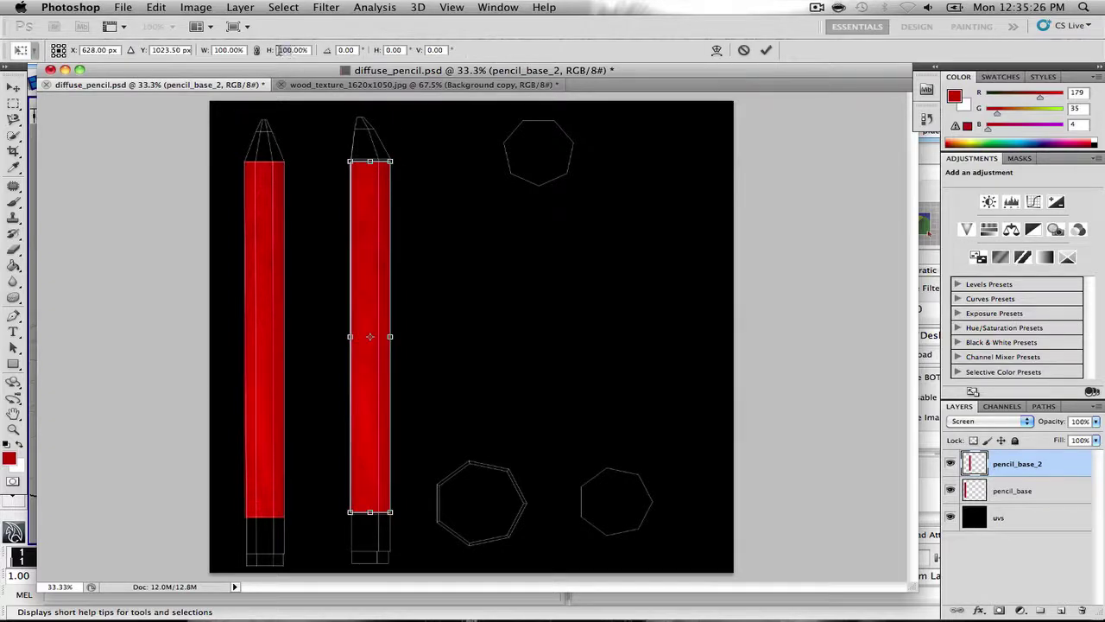
text(102)
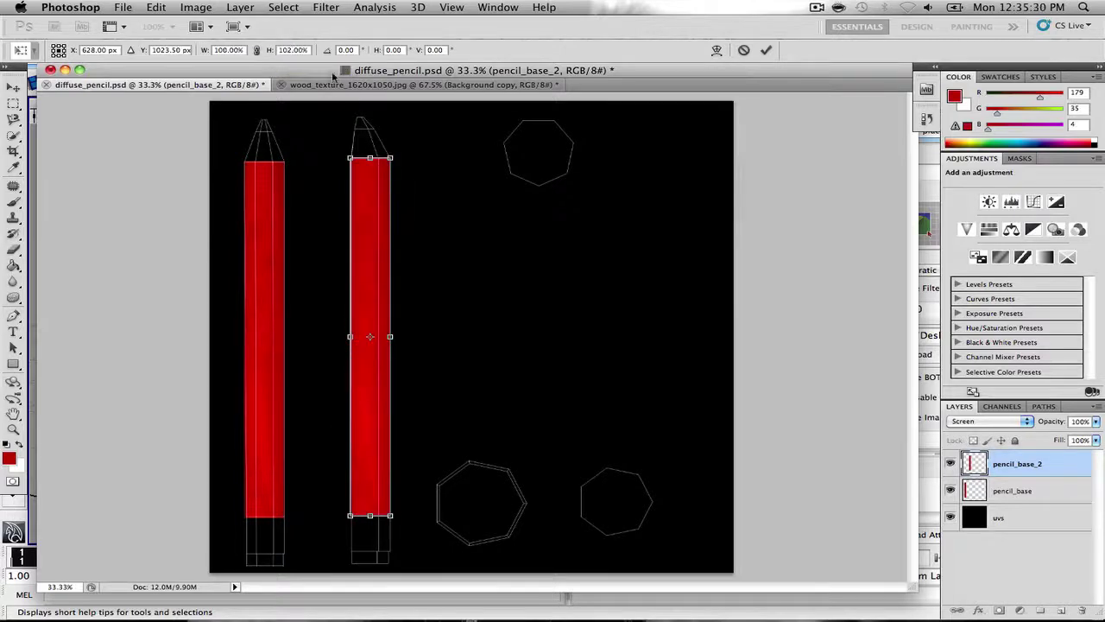
key(Return)
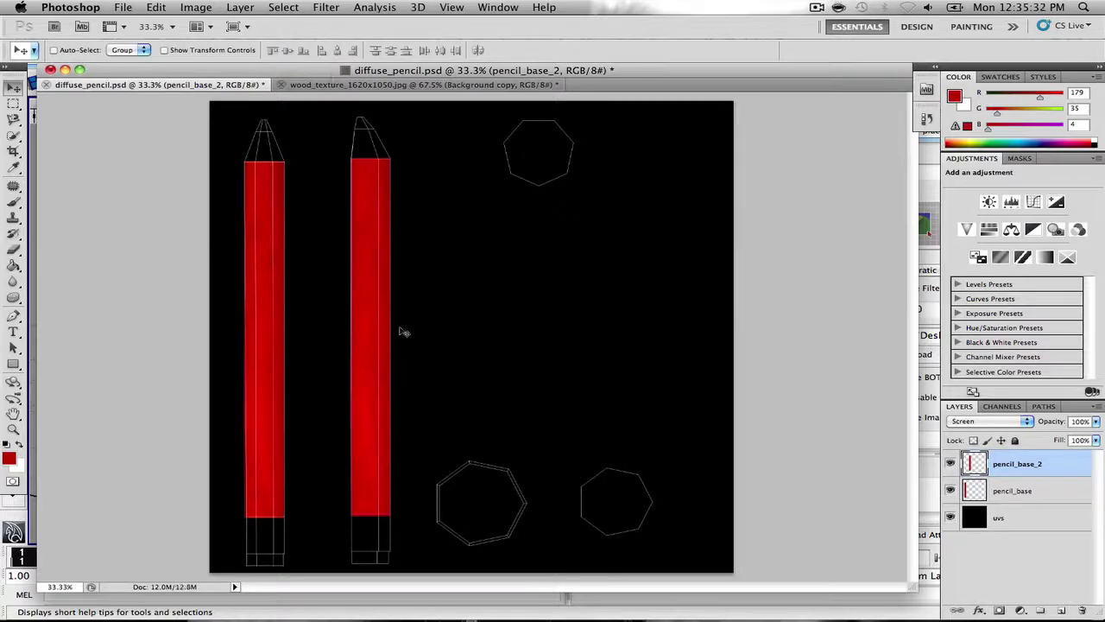
- Save the updated texture as a Targa copy over diffuse_pencil.tga on the Desktop at 24 bits/pixel
click(137, 6)
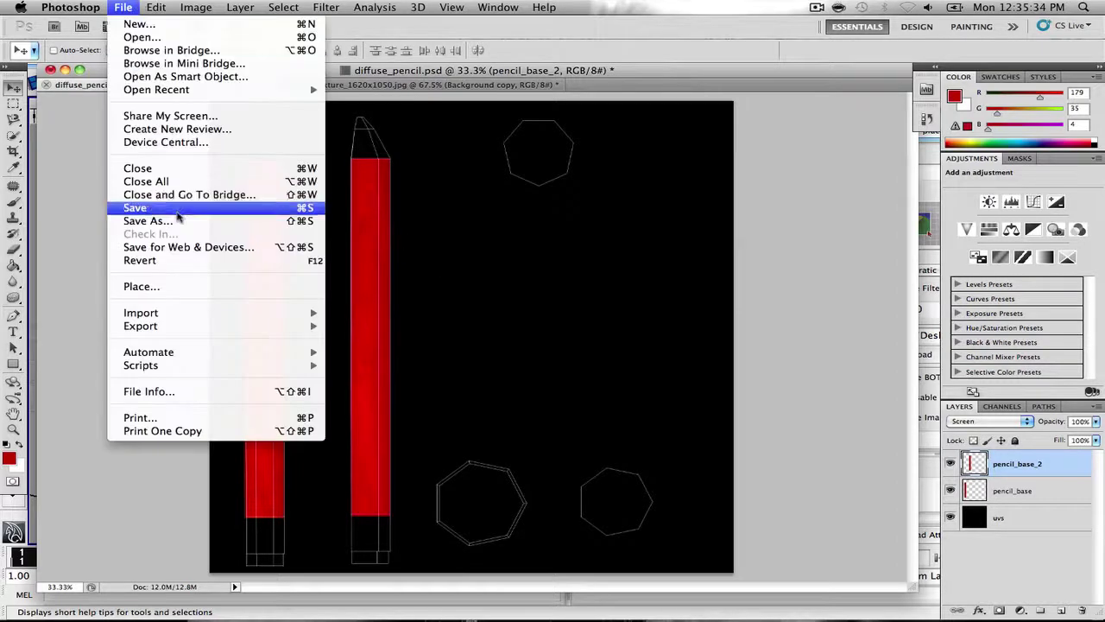
click(308, 226)
scroll(661, 199, up, 2)
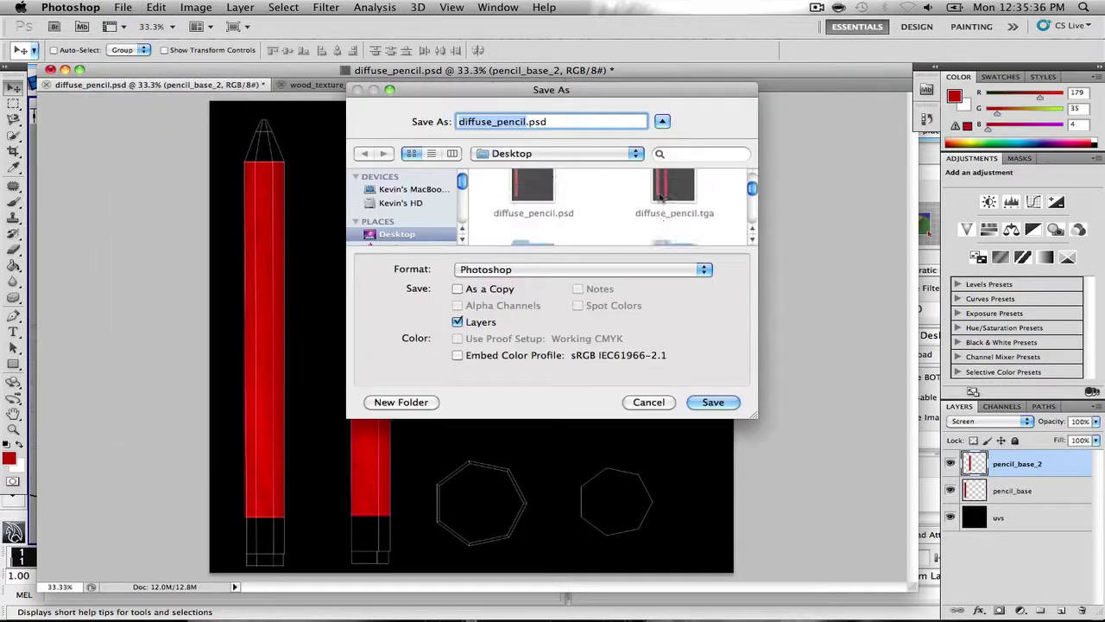
click(674, 190)
click(494, 273)
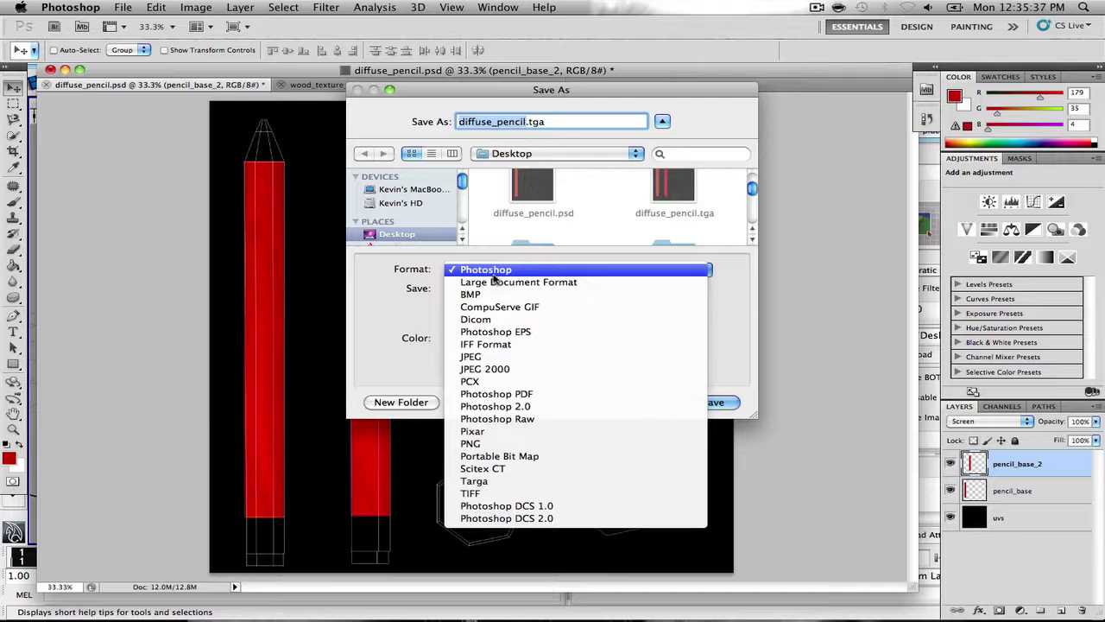
click(489, 481)
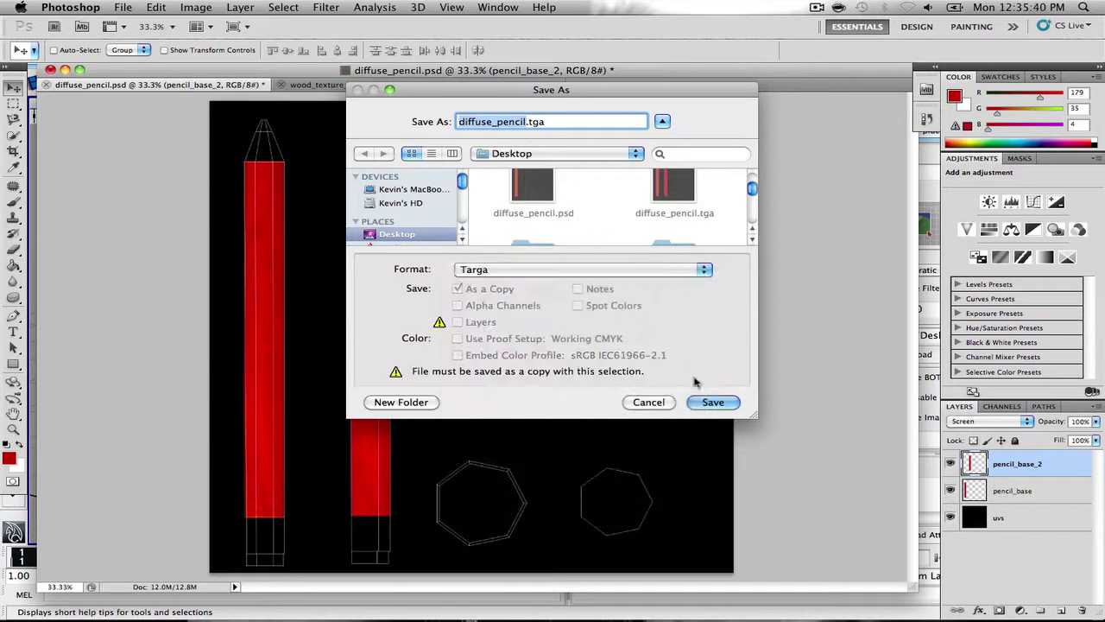
click(713, 403)
click(660, 182)
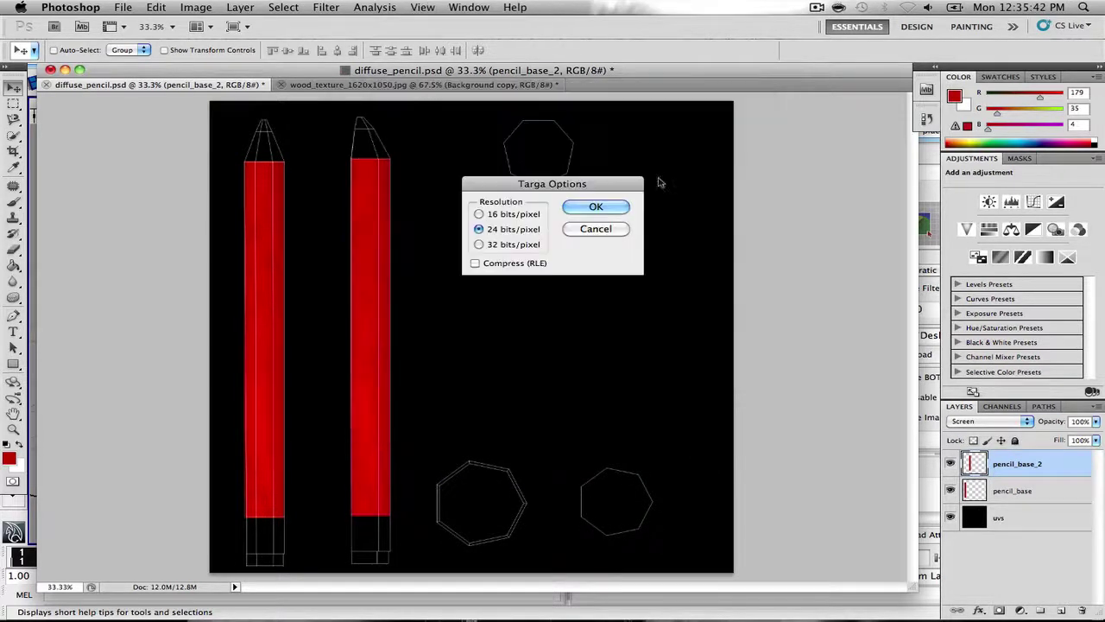
click(600, 207)
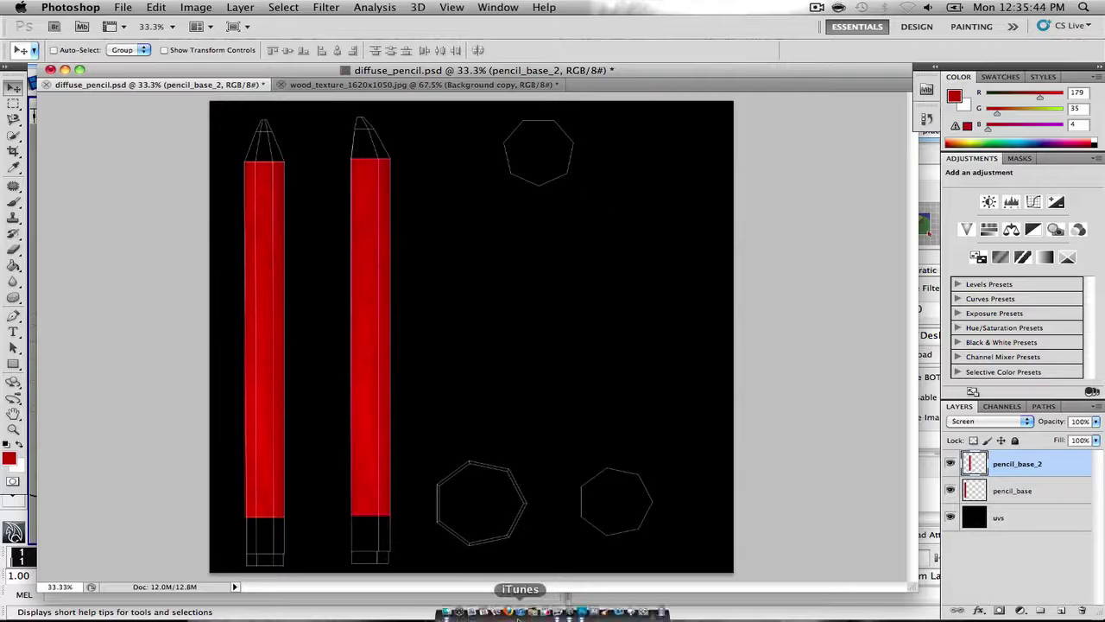
- Switch to Maya, reload diffuse_pencil.tga in the file texture, and check the color edge at the pencil's lower end
click(576, 592)
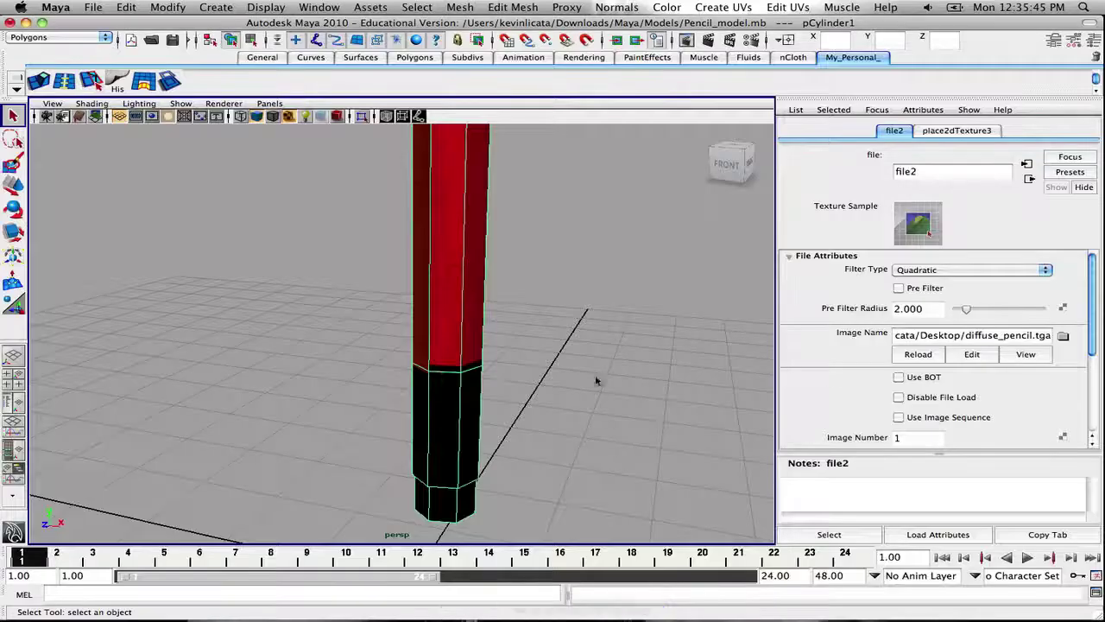
click(903, 358)
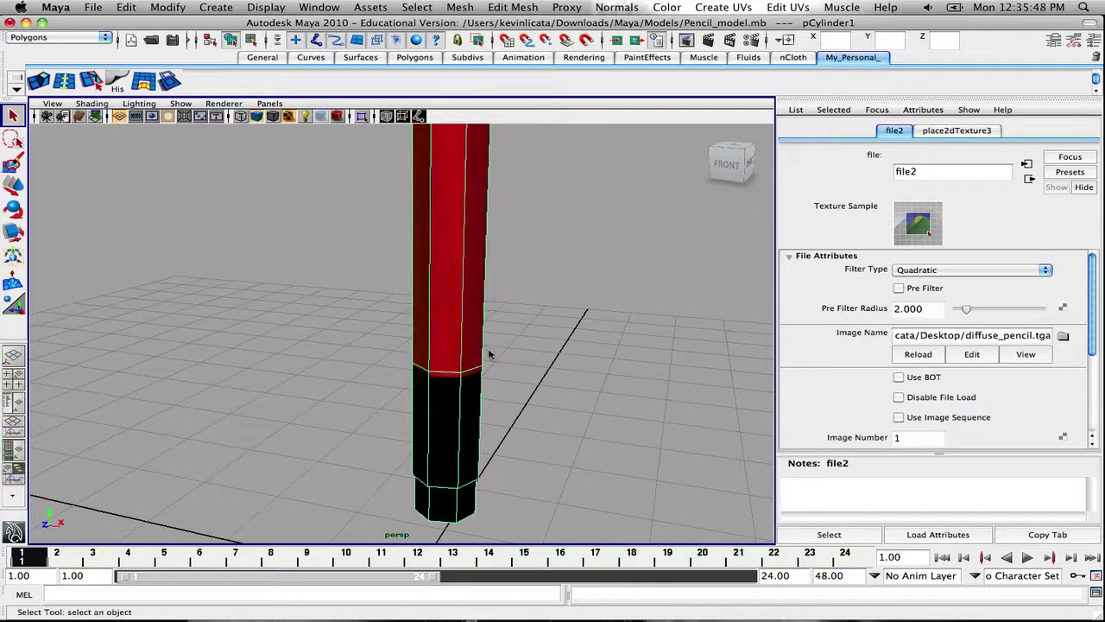
mouse_move(489, 353)
mouse_down()
mouse_move(438, 223)
mouse_move(443, 390)
mouse_move(469, 389)
mouse_move(446, 429)
mouse_move(427, 324)
mouse_move(355, 343)
mouse_move(545, 370)
mouse_move(328, 285)
mouse_move(197, 303)
mouse_move(318, 308)
mouse_move(449, 337)
mouse_move(471, 312)
mouse_move(457, 357)
mouse_move(475, 276)
mouse_up()
mouse_move(450, 376)
mouse_down()
mouse_move(452, 389)
mouse_move(453, 267)
mouse_move(459, 390)
mouse_move(458, 362)
mouse_move(402, 313)
mouse_up()
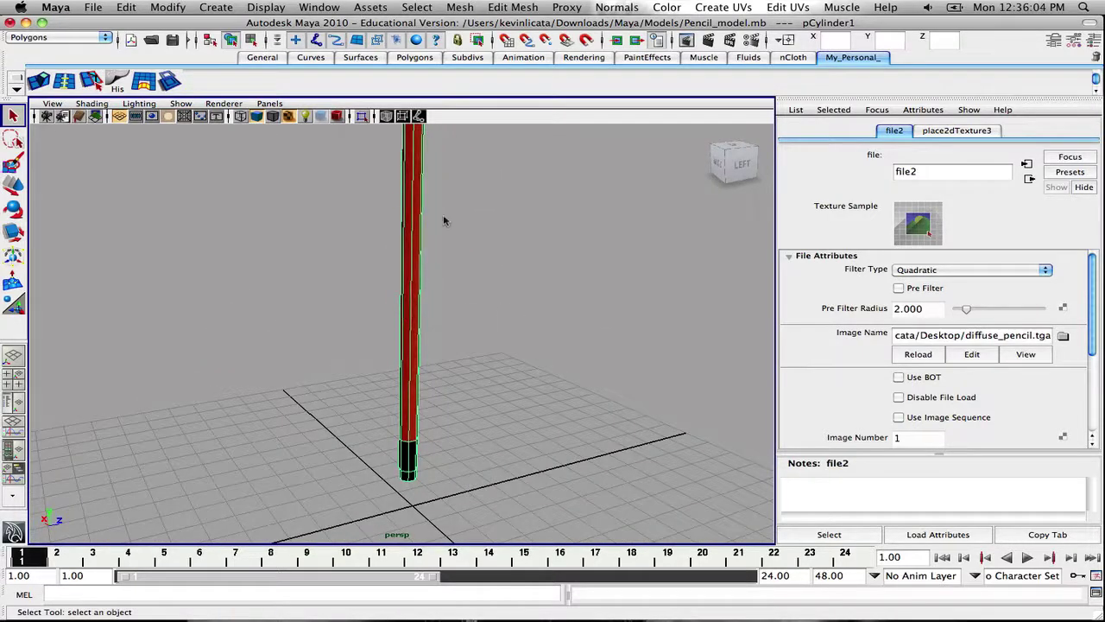
- Show the Channel Box in place of the Attribute Editor and inspect the pencil's texture from several sides and at the tip edge
drag(444, 221, 478, 284)
mouse_move(535, 344)
mouse_down()
mouse_move(440, 360)
mouse_move(483, 359)
mouse_up()
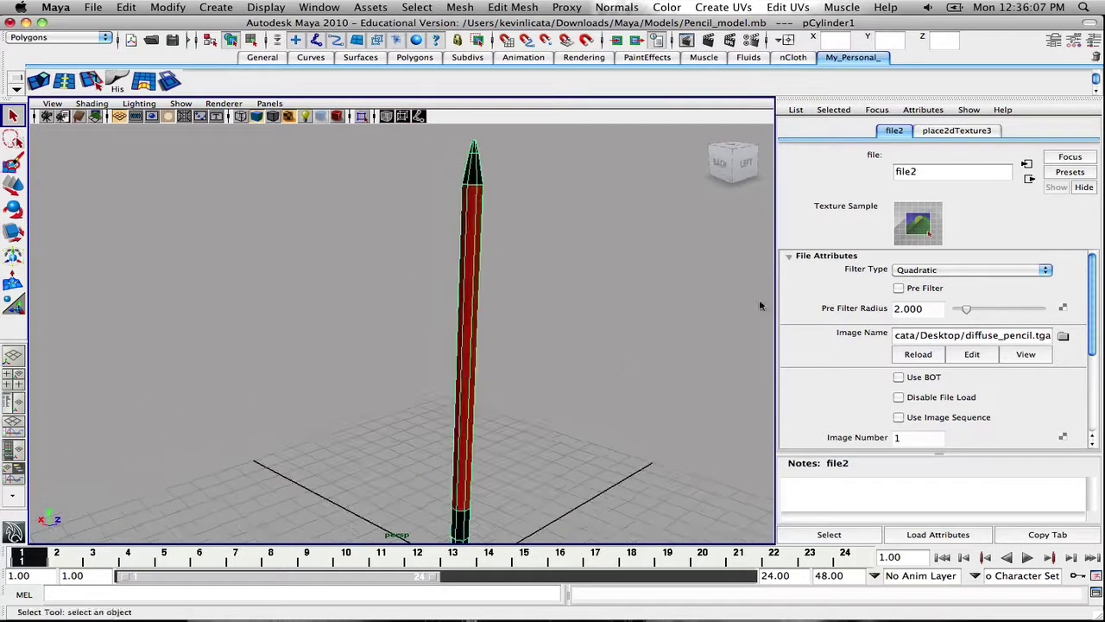
click(1095, 40)
mouse_move(617, 299)
mouse_down()
mouse_move(526, 289)
mouse_move(496, 316)
mouse_move(734, 319)
mouse_move(506, 320)
mouse_up()
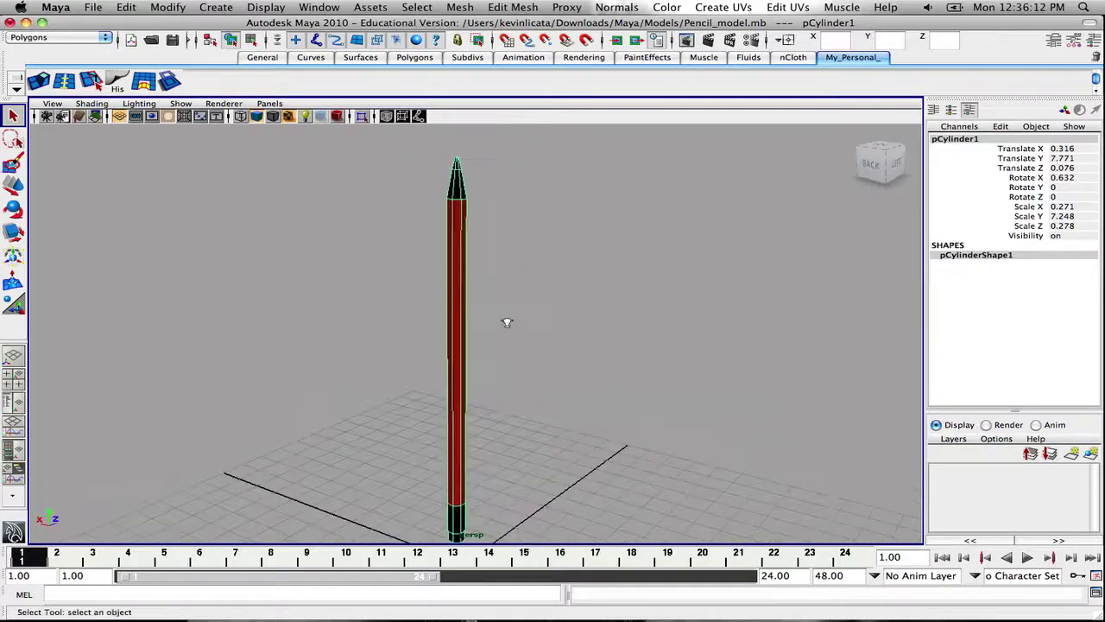
scroll(506, 338, up, 5)
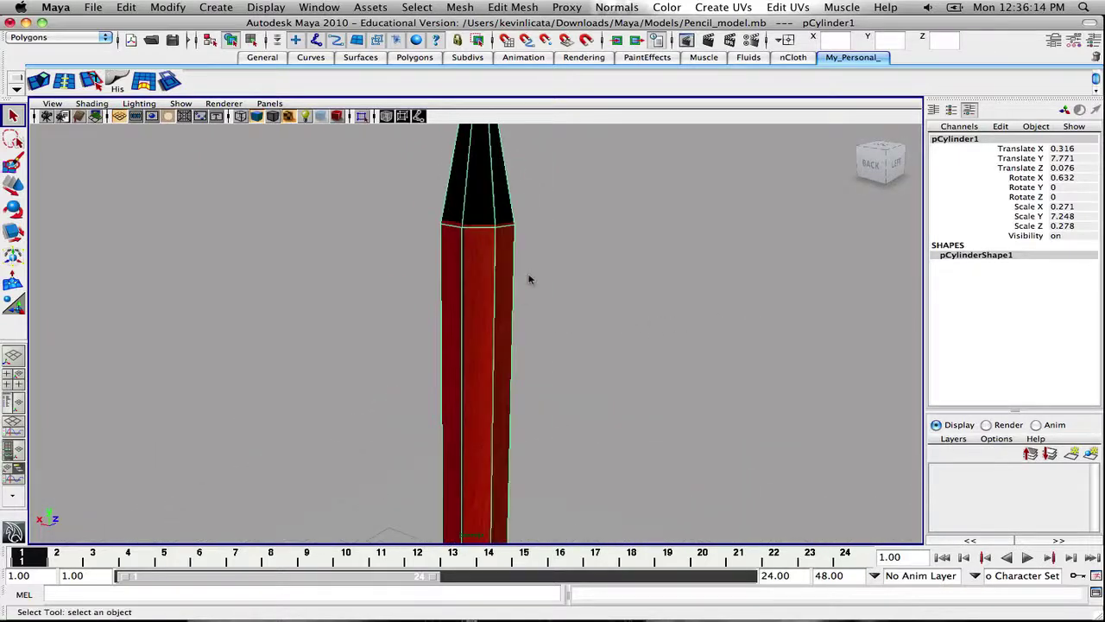
scroll(529, 279, down, 5)
mouse_move(530, 279)
mouse_down()
mouse_move(515, 259)
mouse_move(424, 308)
mouse_move(490, 309)
mouse_move(593, 235)
mouse_up()
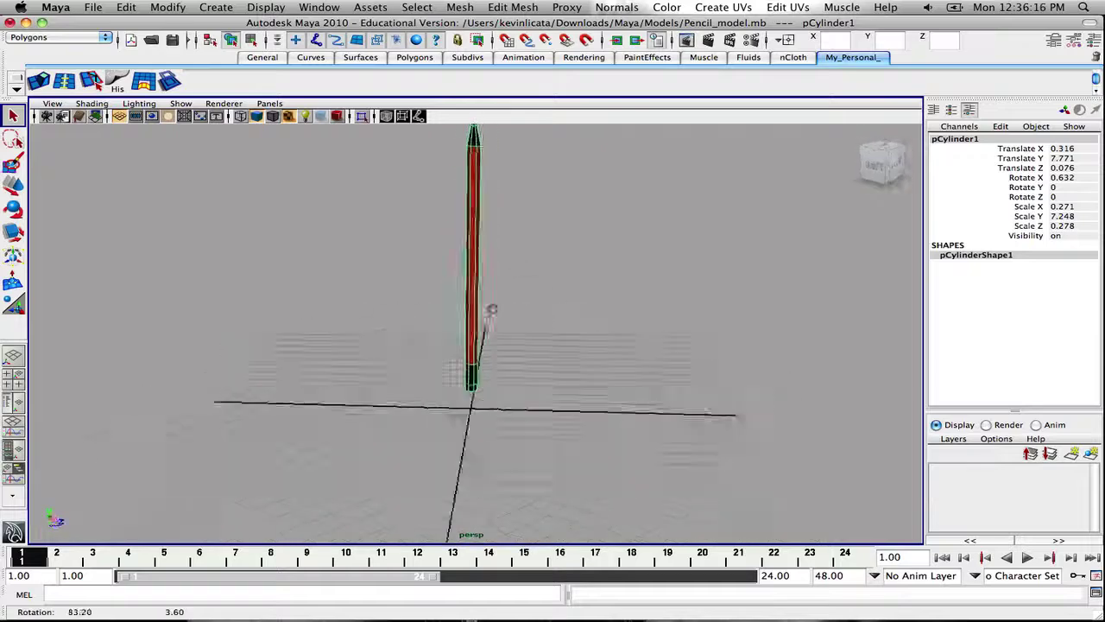
scroll(604, 302, up, 3)
mouse_move(527, 321)
mouse_down()
mouse_move(728, 345)
mouse_move(646, 323)
mouse_move(593, 279)
mouse_move(450, 264)
mouse_up()
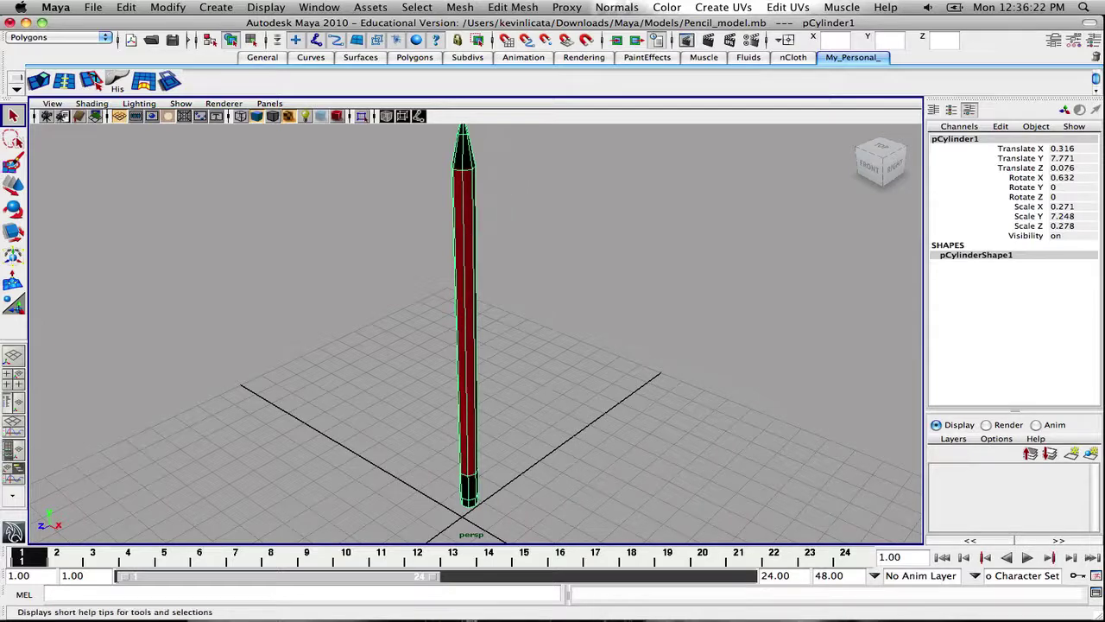
- Hide Photoshop and Maya, and preview the school pencils reference photo on the Desktop to examine the lettering on the pencil
mouse_move(596, 612)
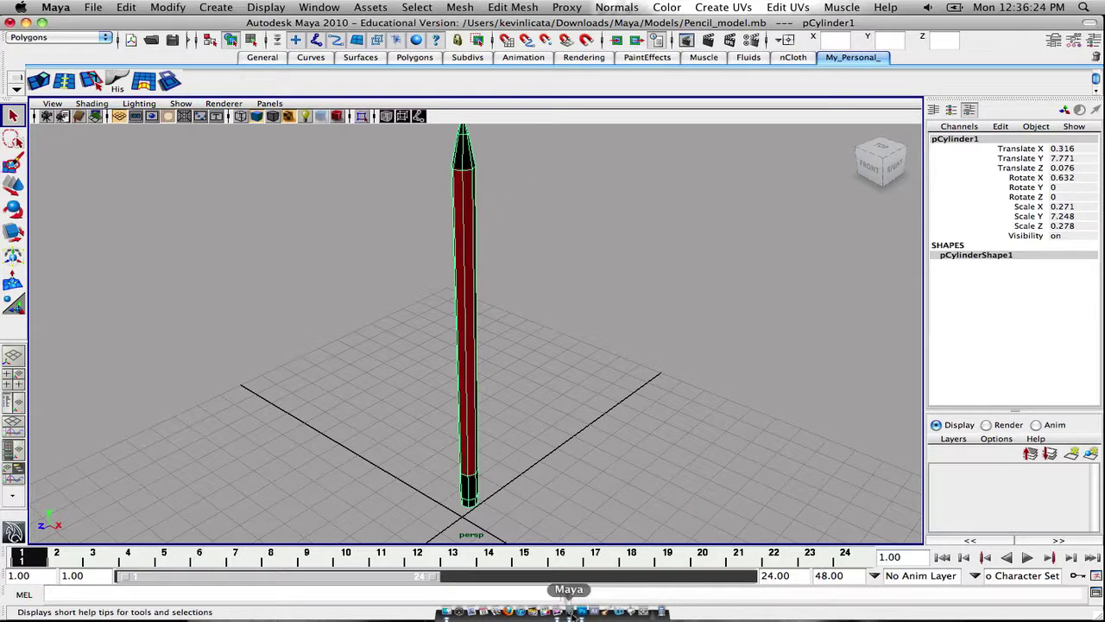
click(588, 614)
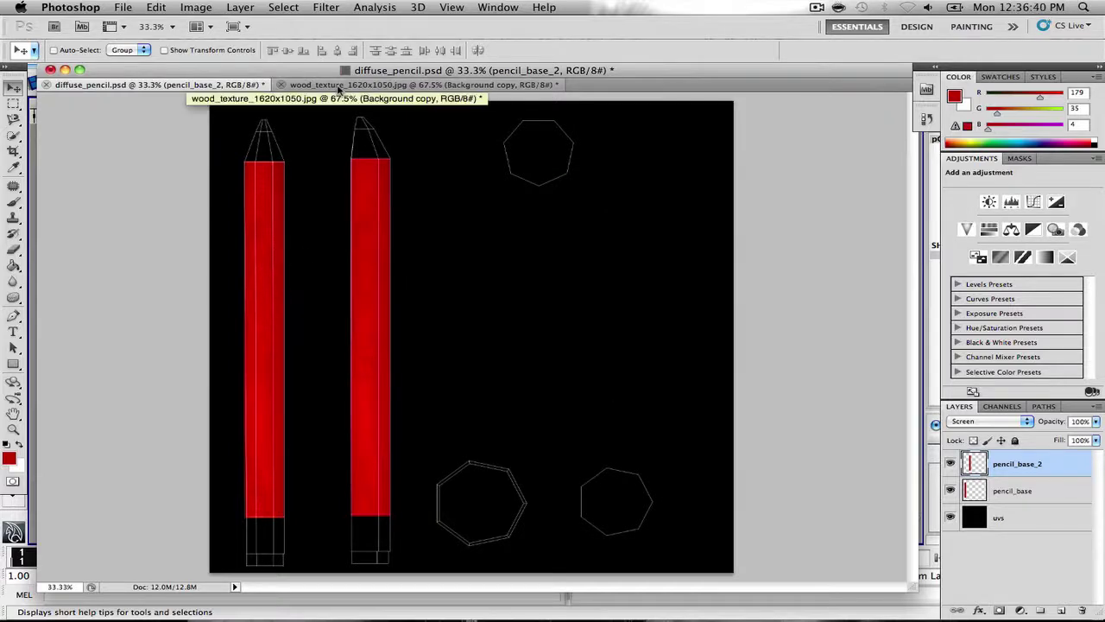
click(76, 8)
click(87, 161)
click(57, 7)
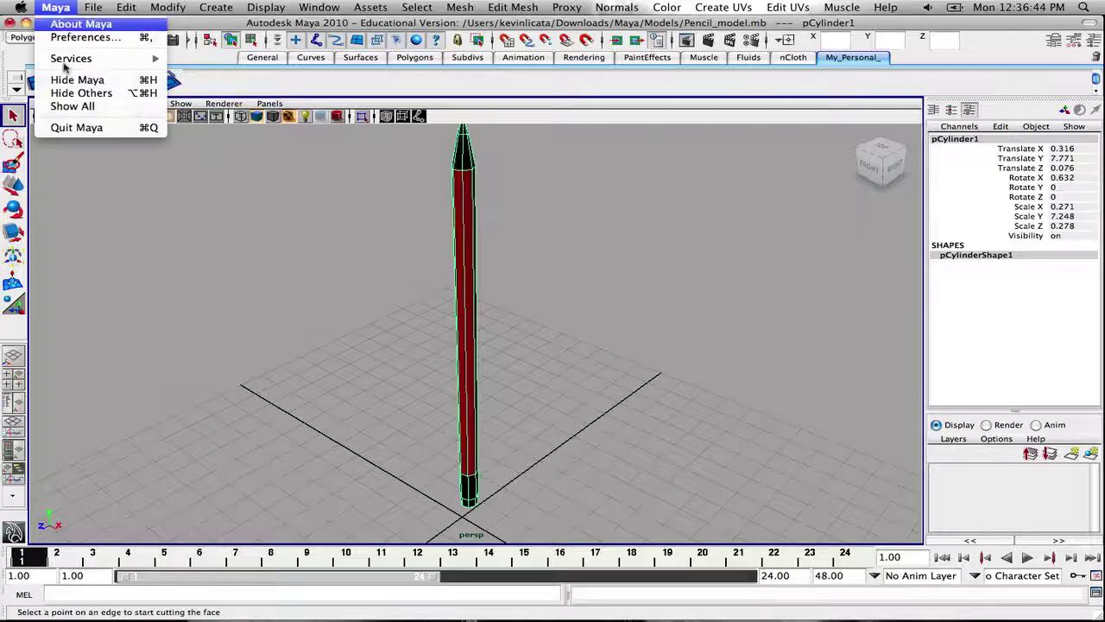
click(65, 79)
click(1029, 308)
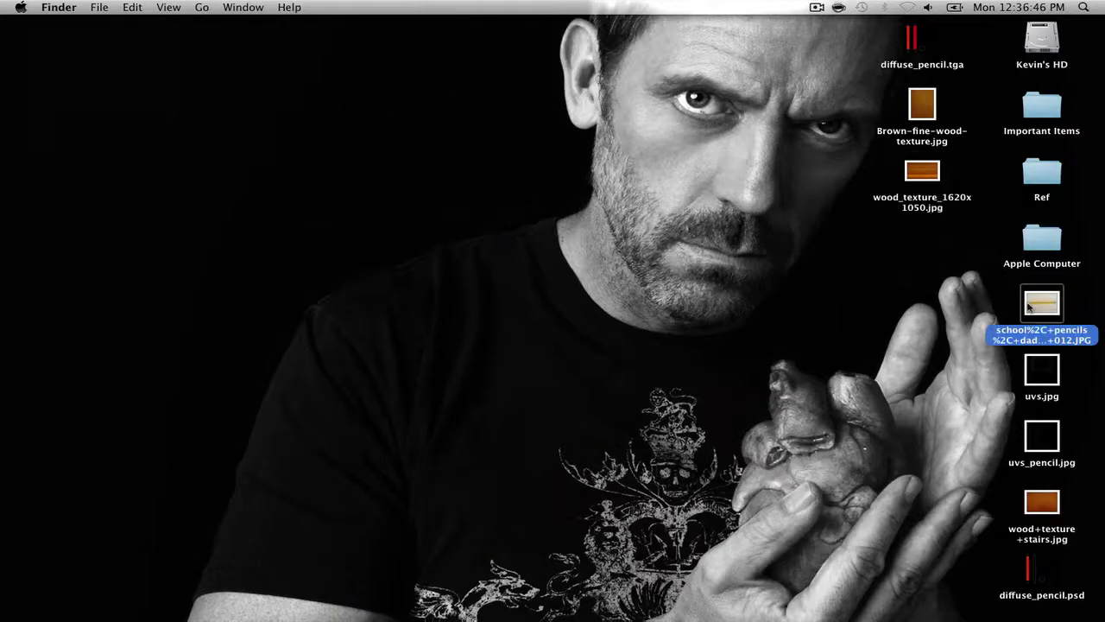
key(space)
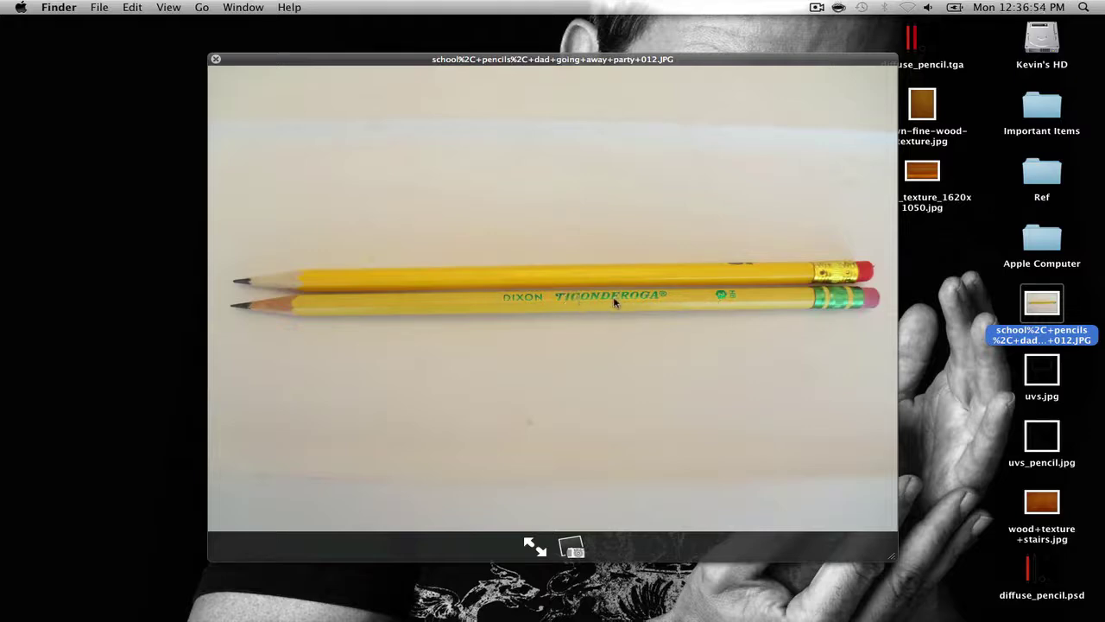
click(216, 58)
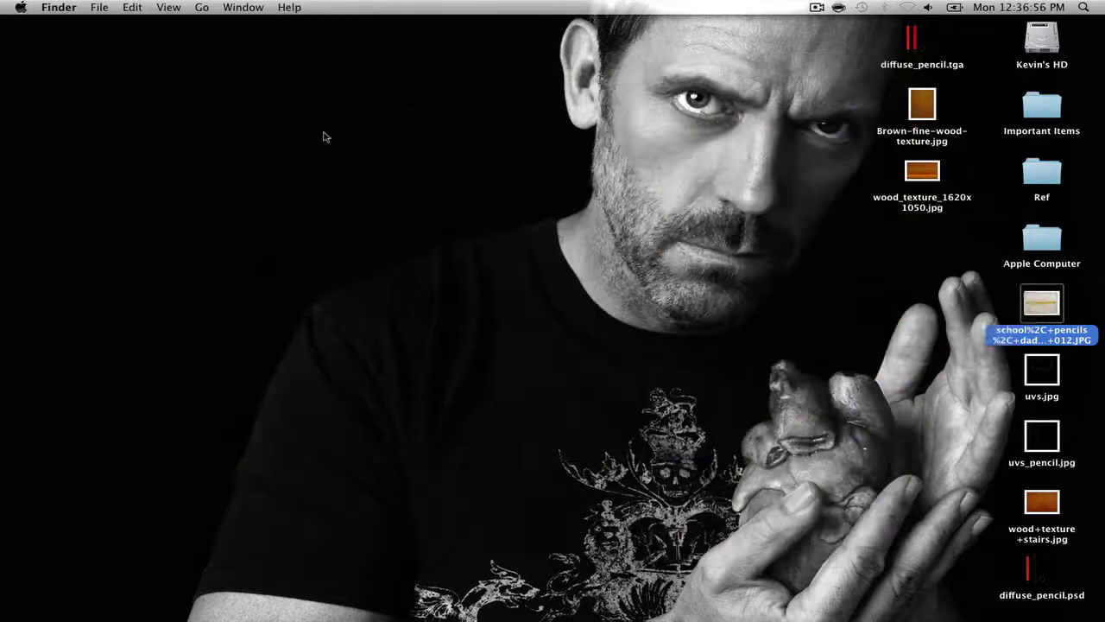
- Return to Photoshop and start a new text layer with the Type tool near the lower end of the left pencil body
mouse_move(533, 614)
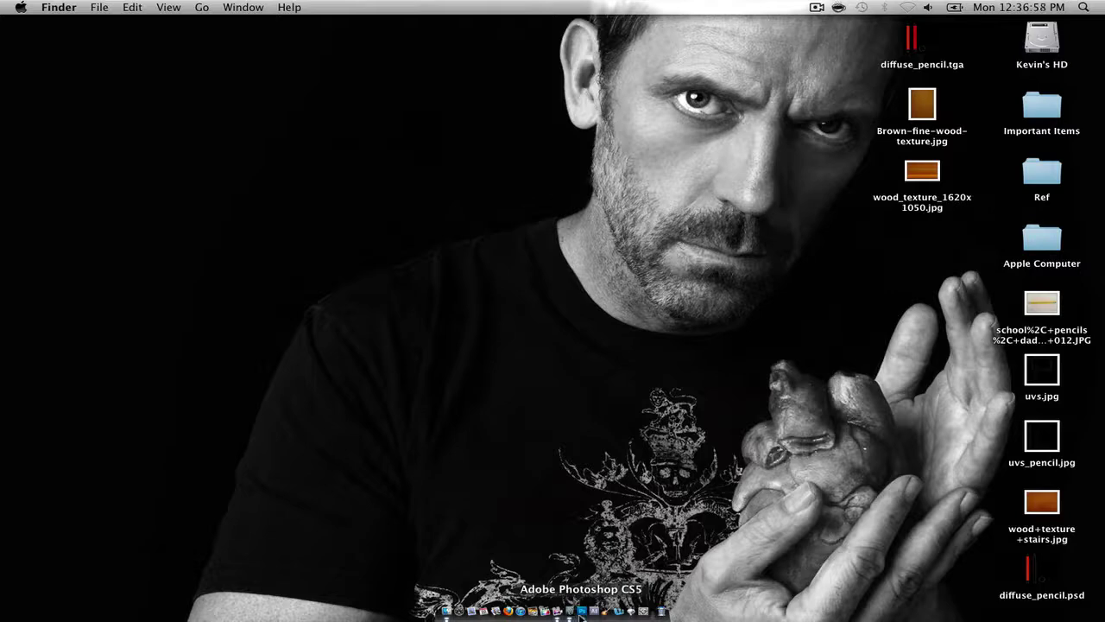
click(581, 612)
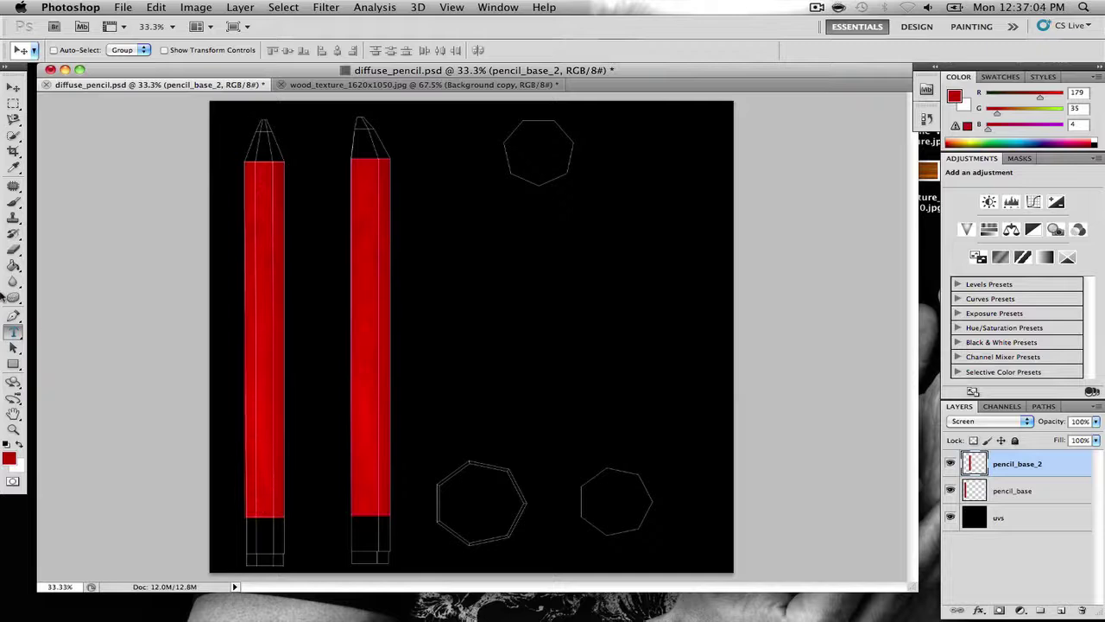
key(t)
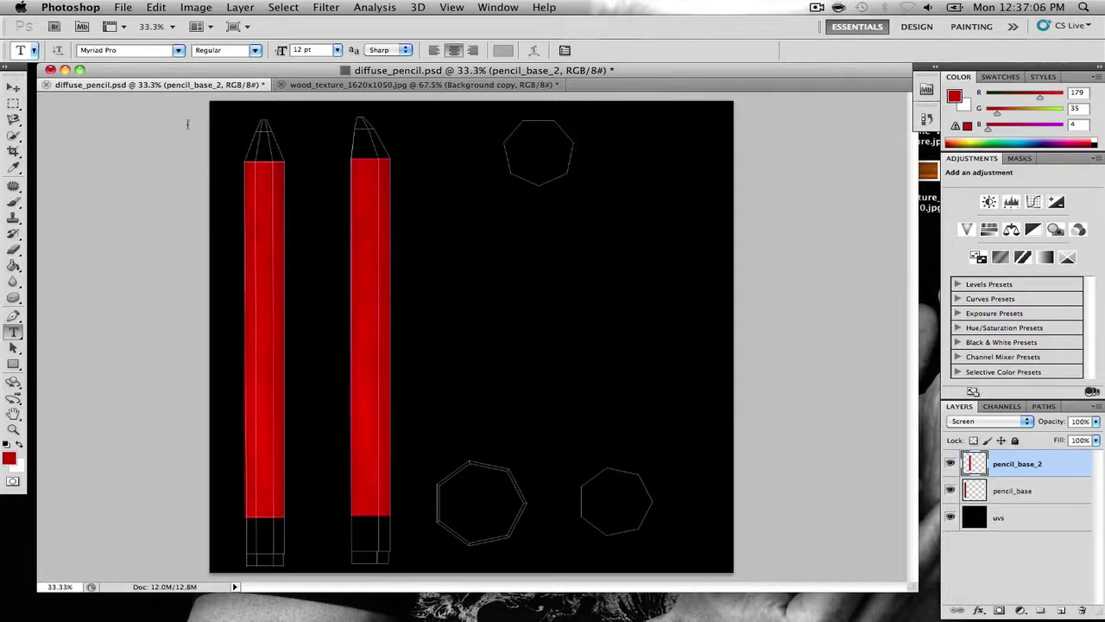
click(33, 51)
click(33, 51)
click(257, 489)
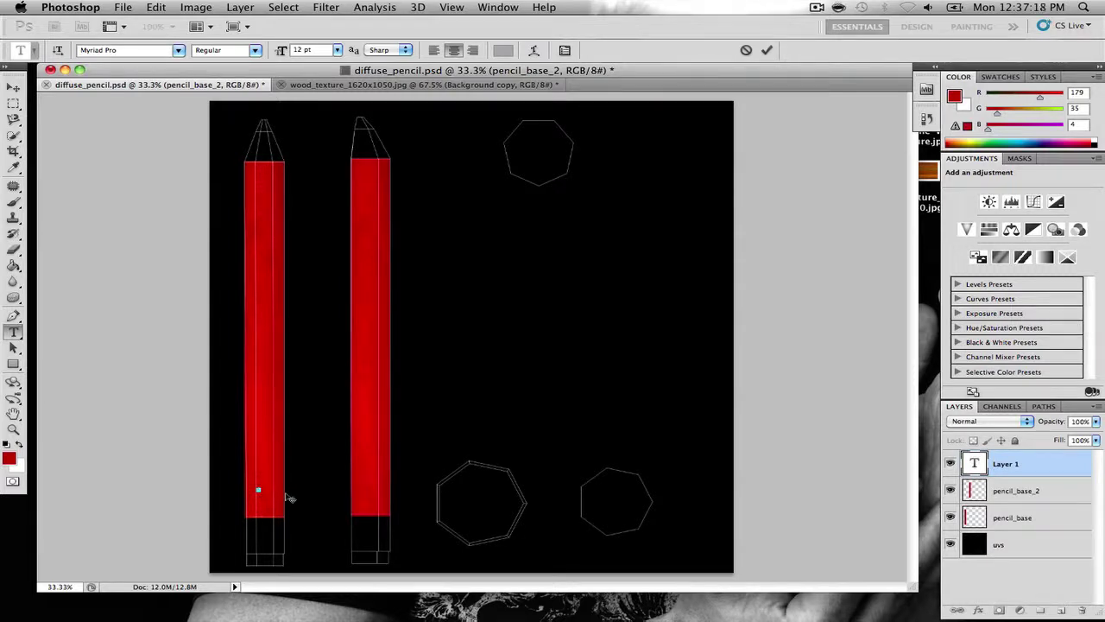
- Set the text size to 72 pt and the font to MS Reference Sans Serif
click(337, 50)
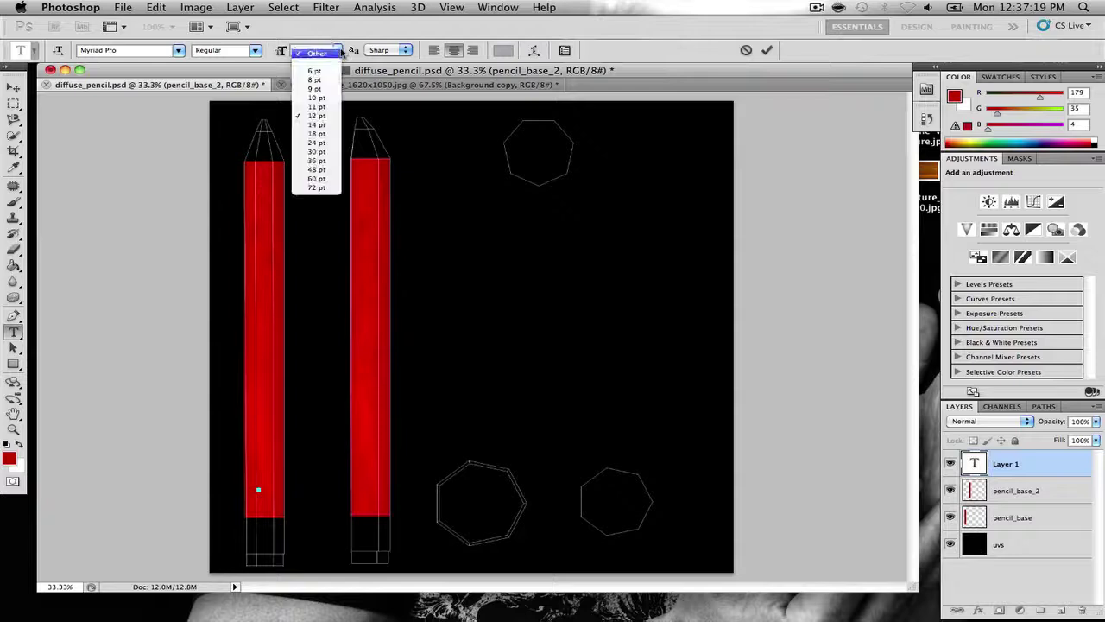
click(326, 166)
text(height)
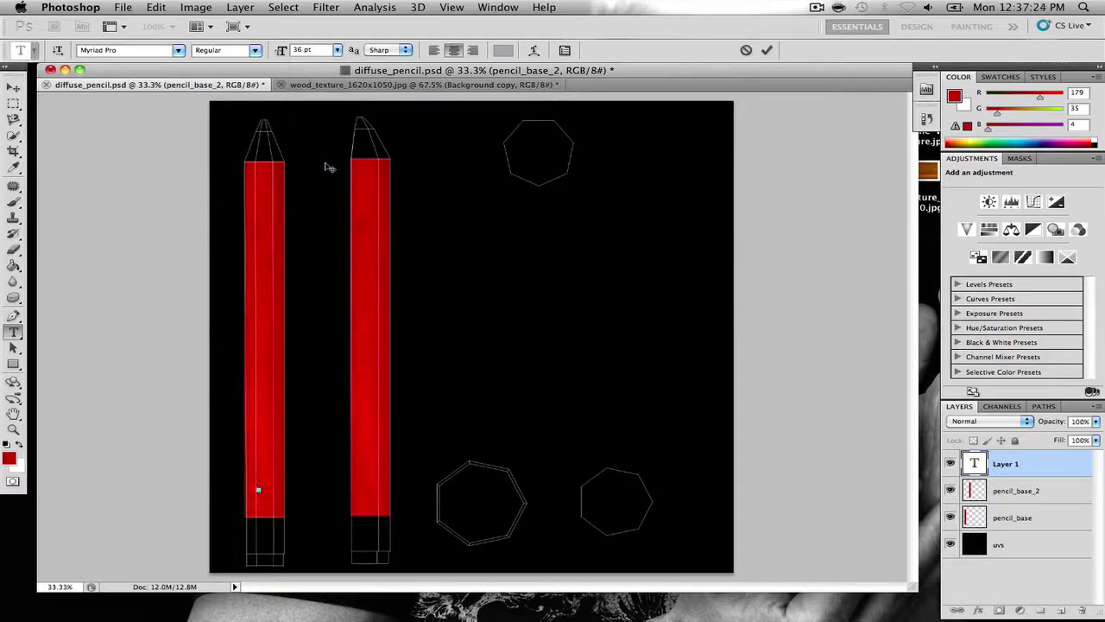
click(338, 50)
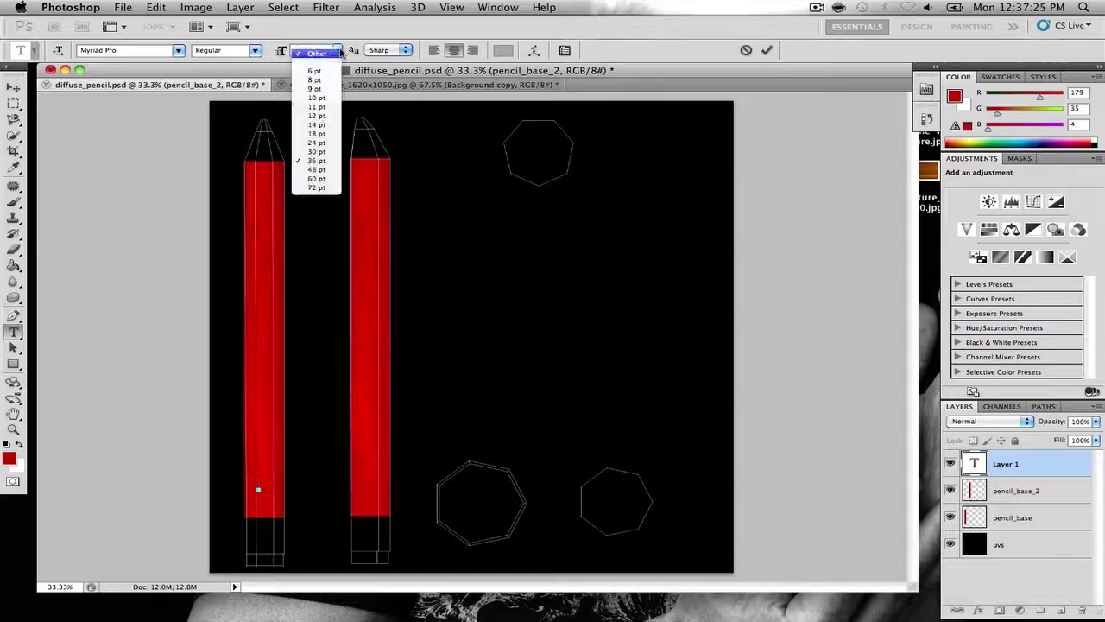
click(315, 183)
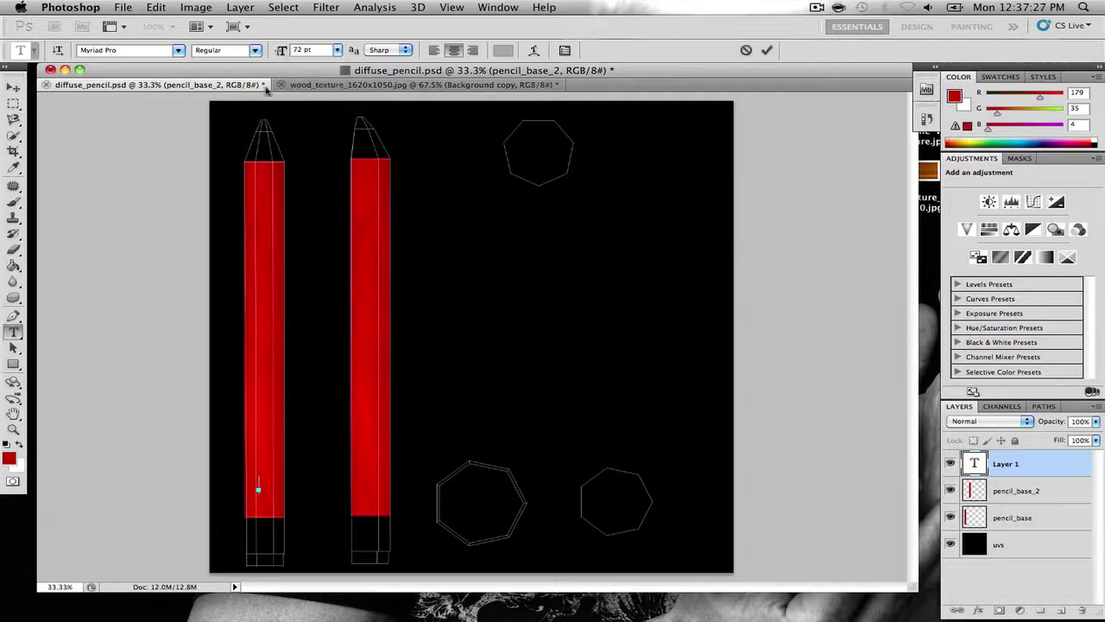
click(181, 54)
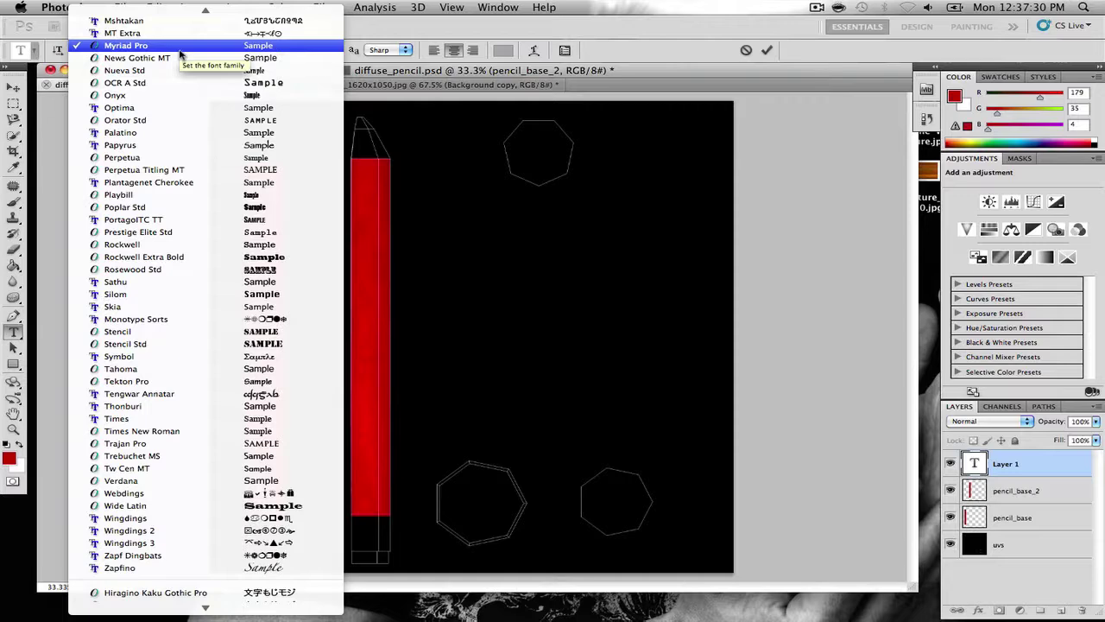
scroll(181, 54, up, 5)
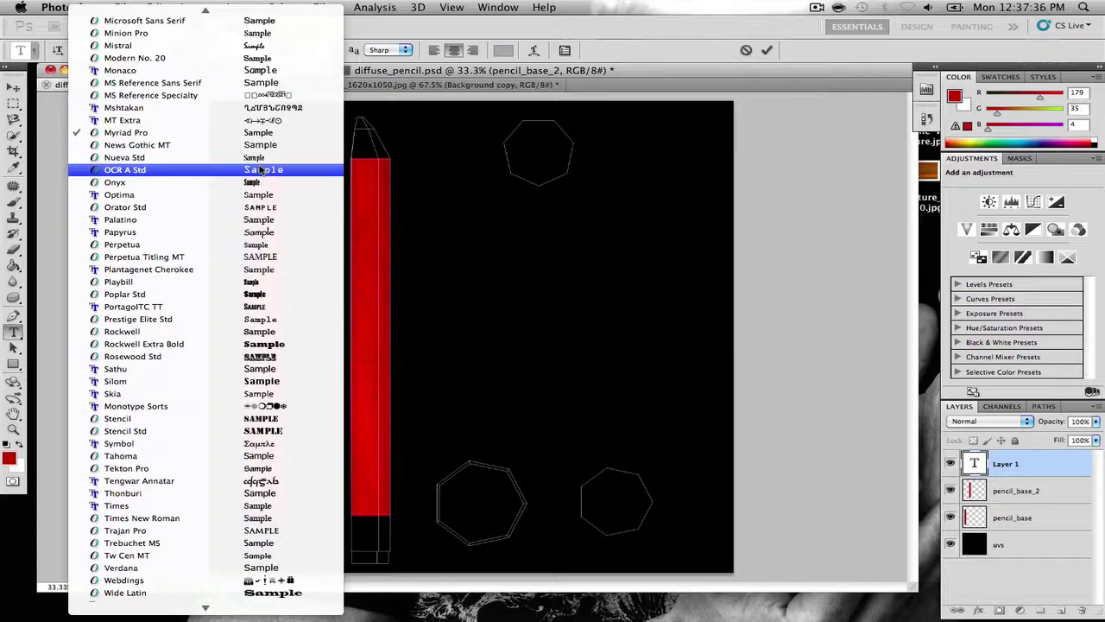
scroll(263, 164, up, 3)
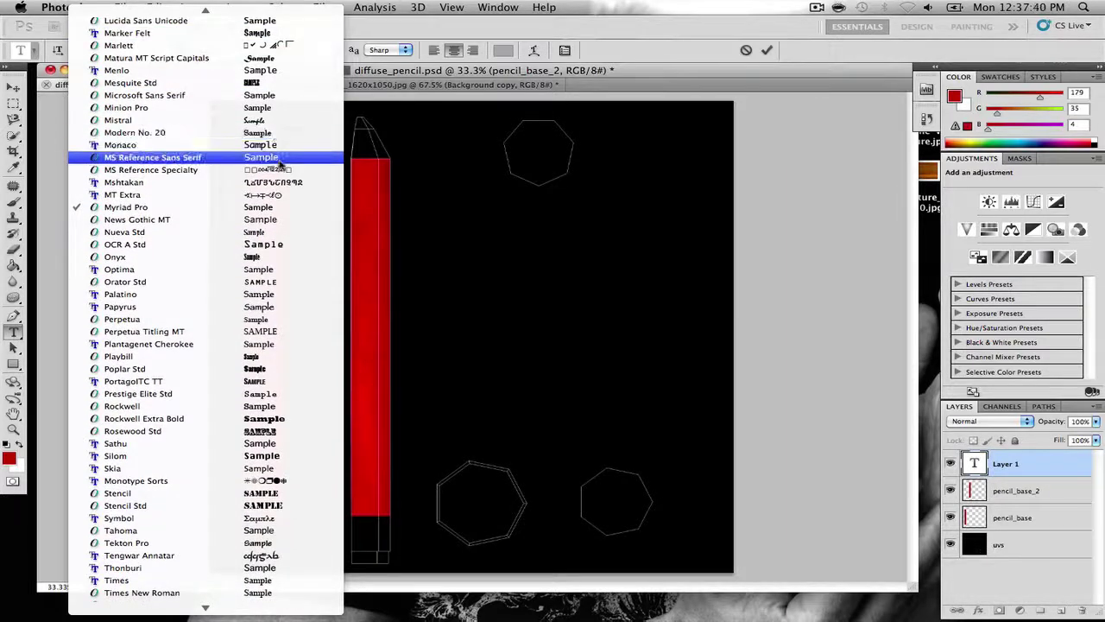
click(279, 162)
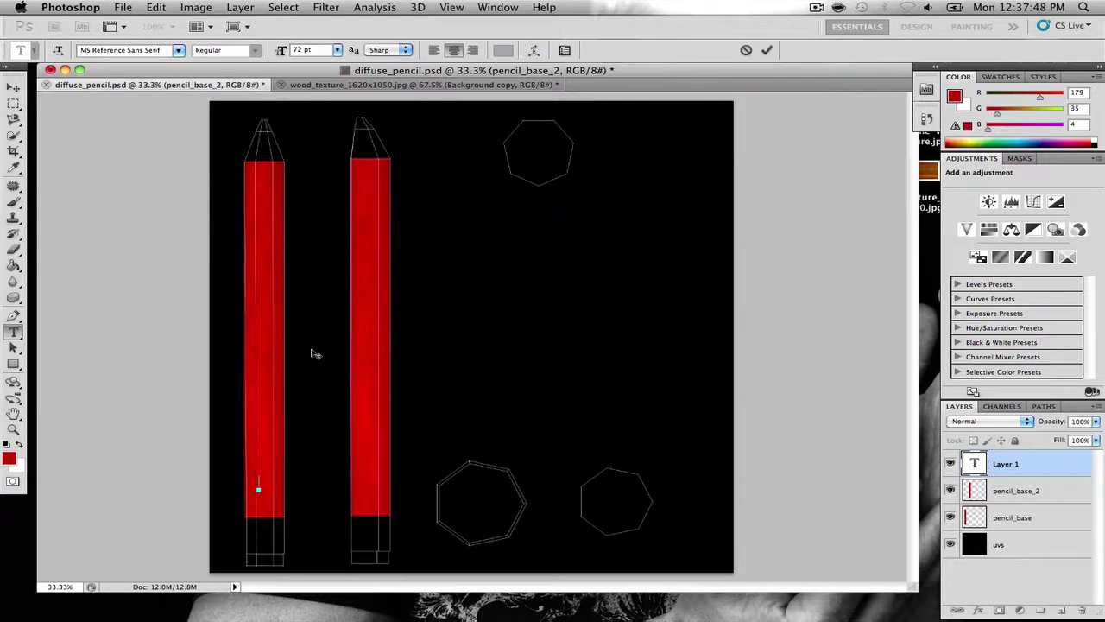
- Enter the text "Pencil" on the left pencil body and choose a saturated blue as the text color
text(Pencil)
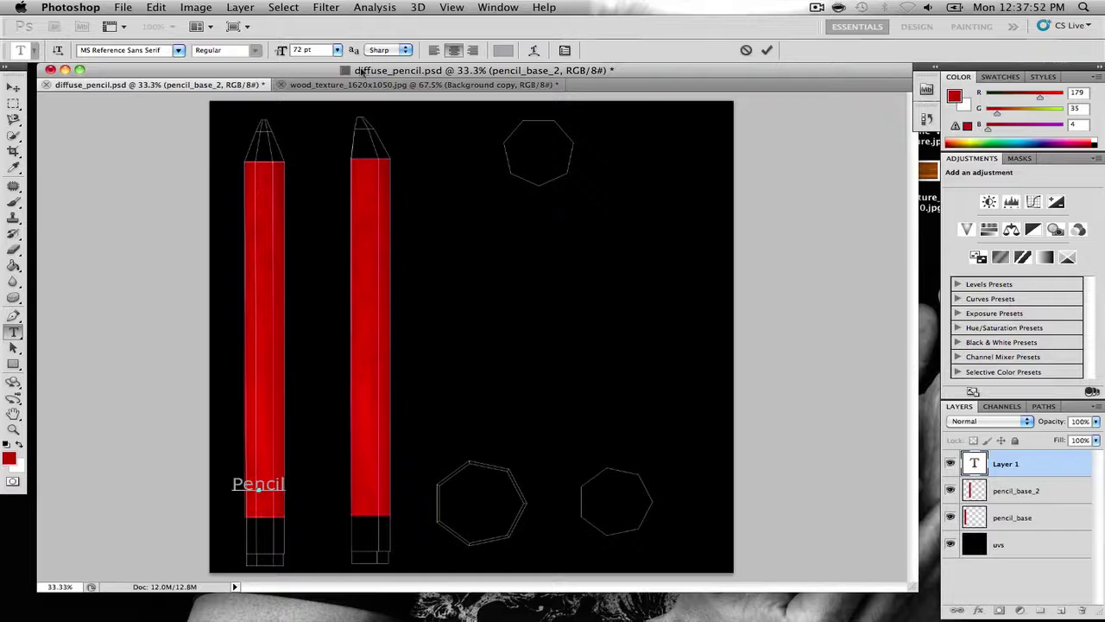
click(503, 50)
click(501, 243)
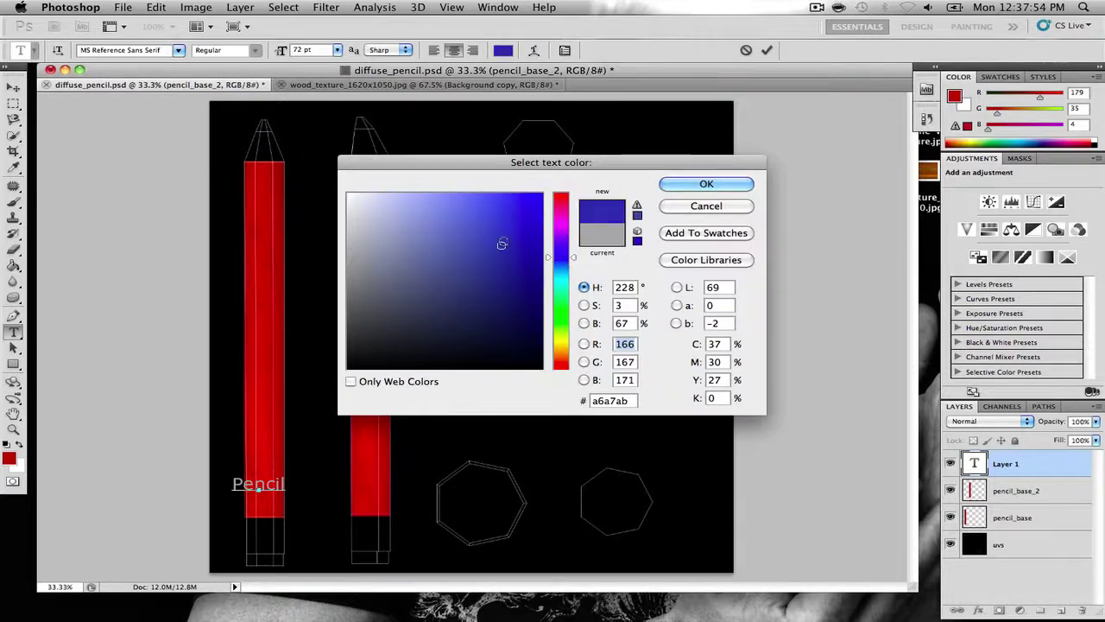
drag(502, 244, 716, 178)
click(706, 184)
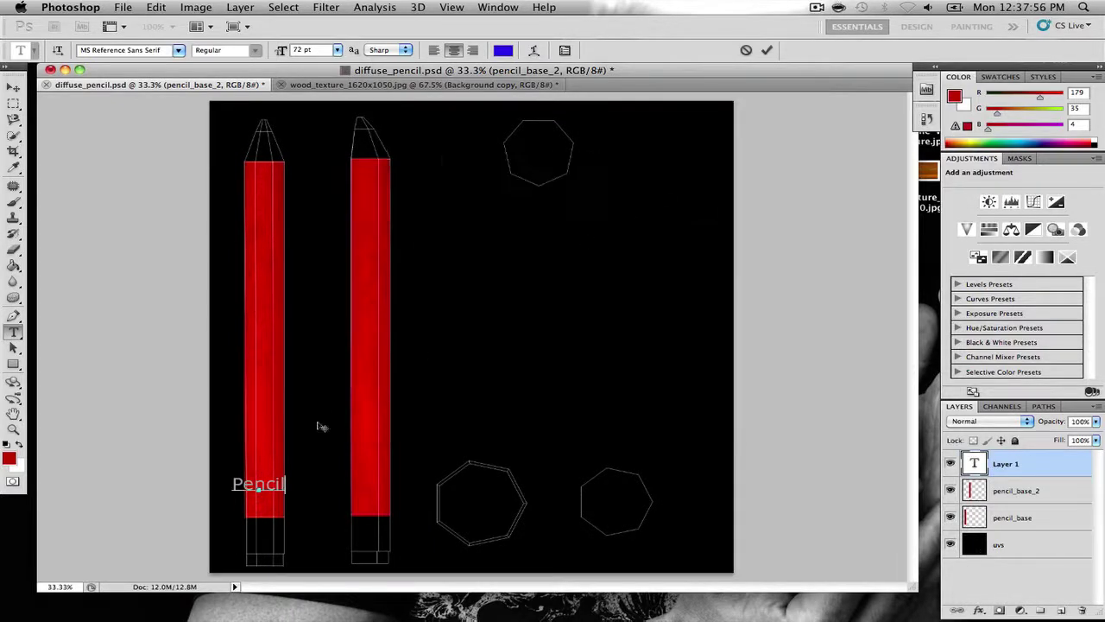
- Select the whole "Pencil" text and set its color to a saturated blue
key(super+a)
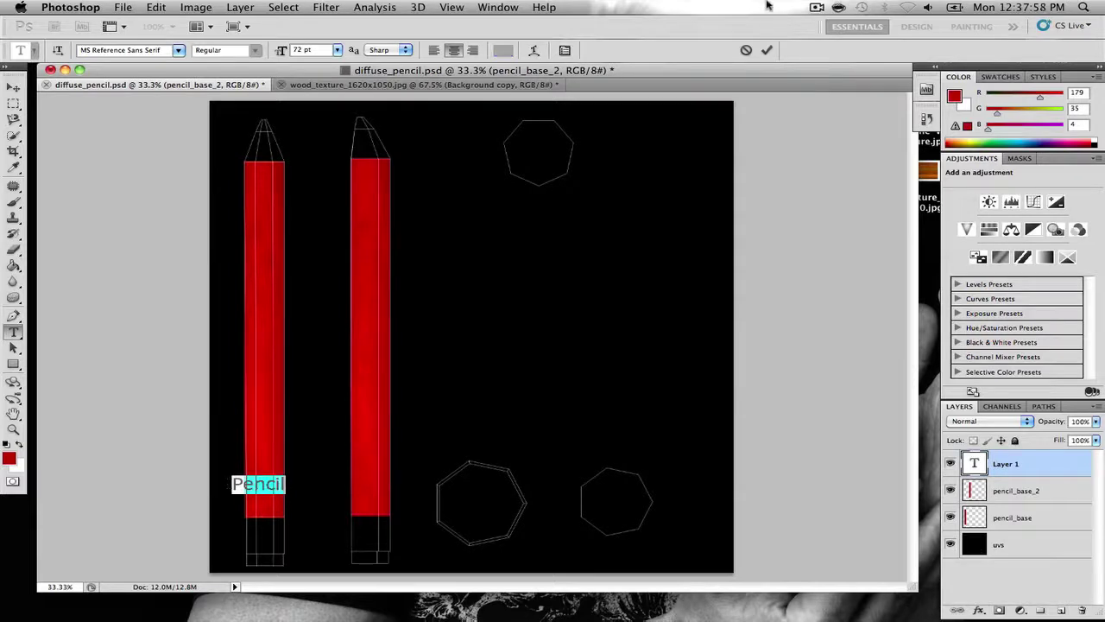
click(503, 50)
click(530, 197)
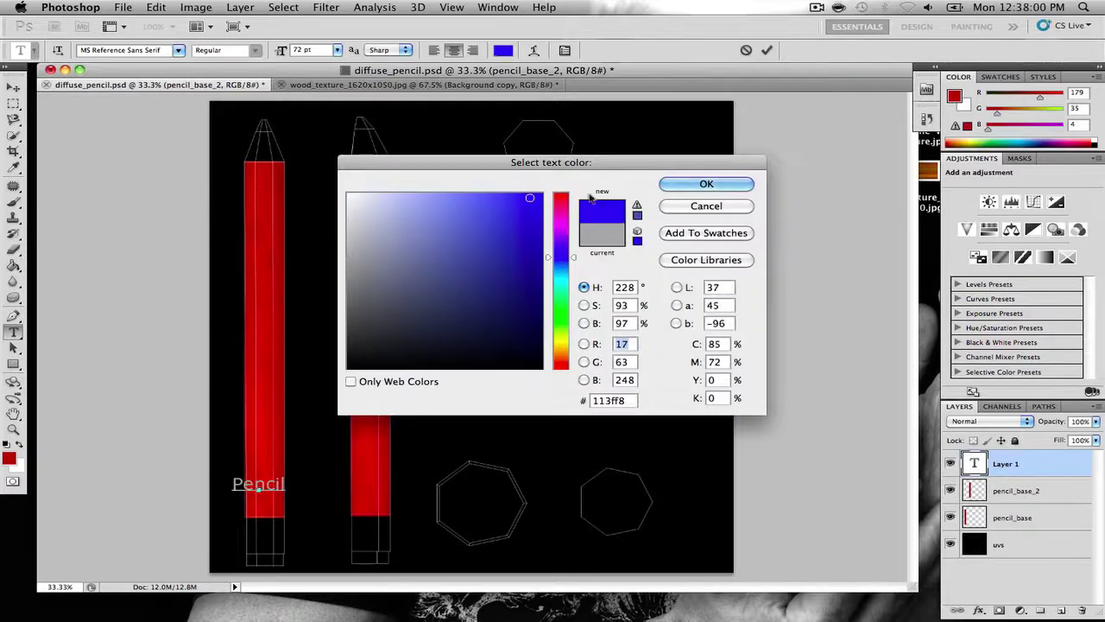
click(706, 184)
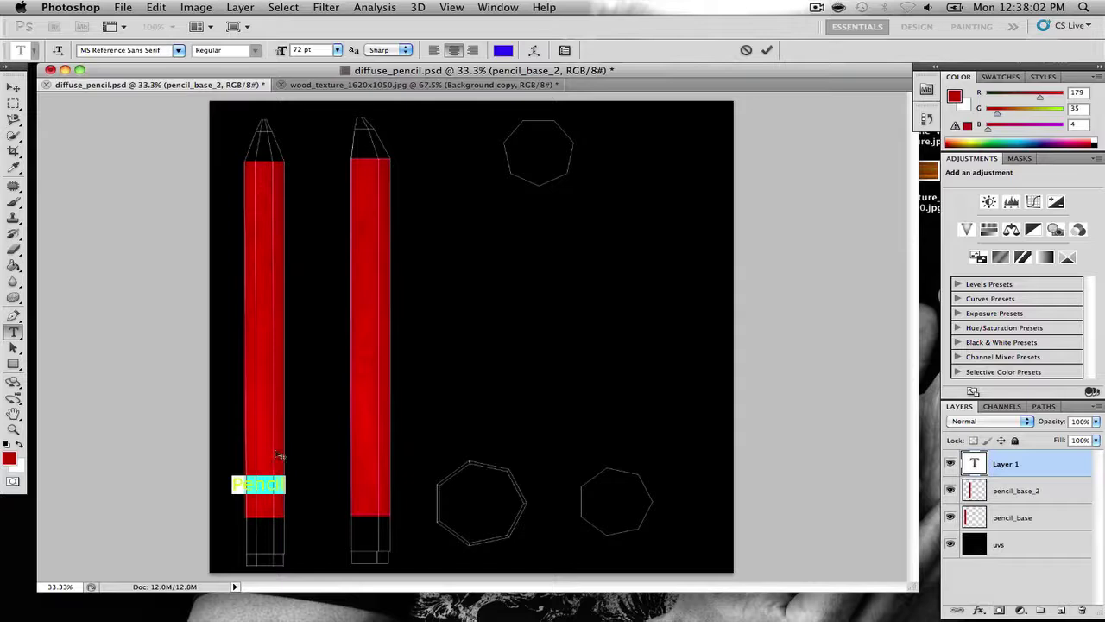
- Commit the "Pencil" text, rotate it 90° counterclockwise, and place it lengthwise at the lower end of the left pencil body
mouse_move(278, 454)
mouse_down()
mouse_move(303, 429)
mouse_move(305, 403)
mouse_up()
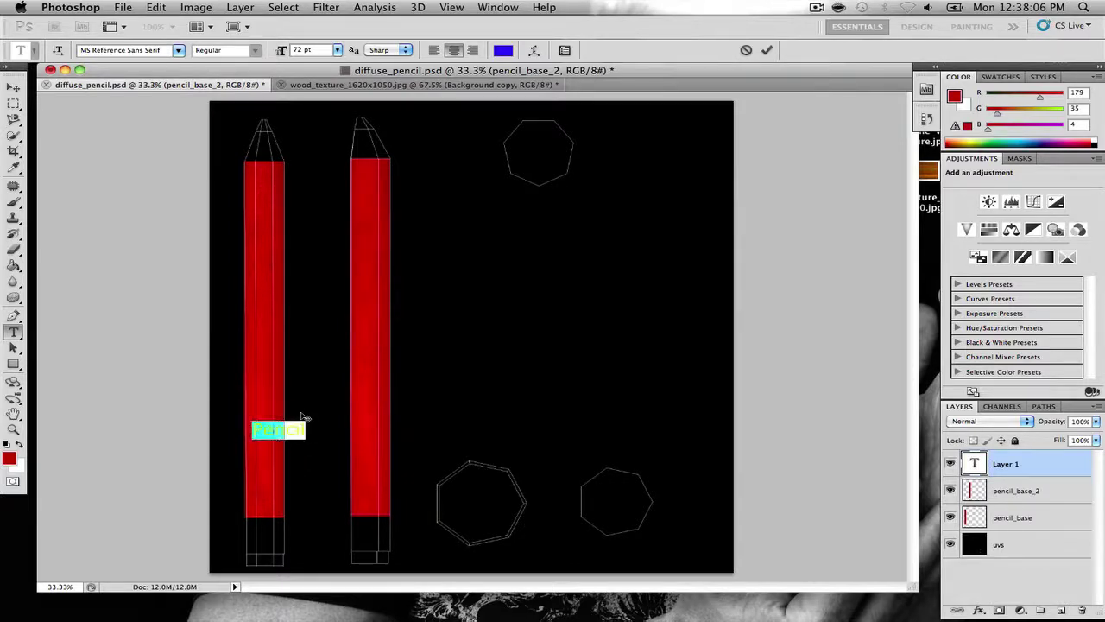
key(super+Return)
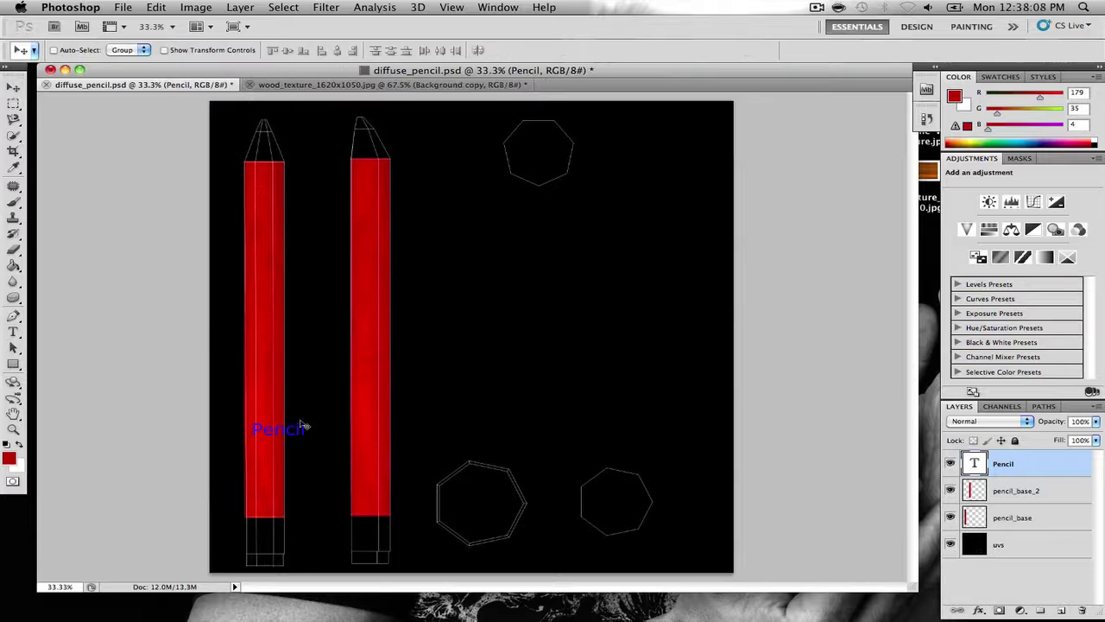
key(super+t)
mouse_move(312, 413)
mouse_down()
mouse_move(279, 381)
mouse_move(229, 366)
mouse_up()
key(Return)
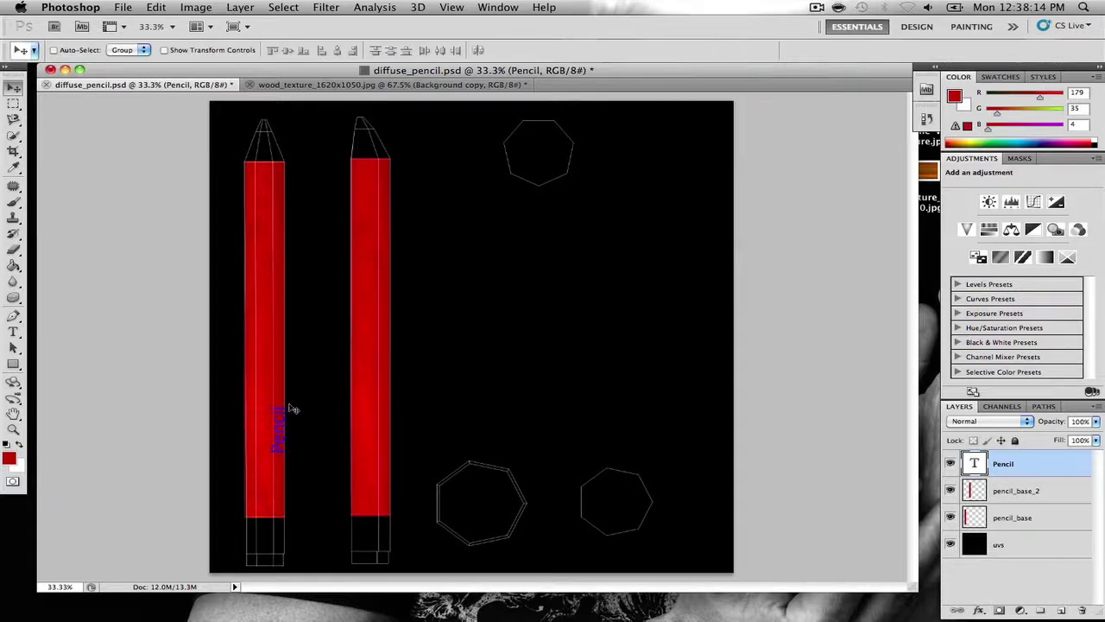
drag(274, 432, 268, 492)
- Save a Targa copy over diffuse_pencil.tga on the Desktop at 24 bits/pixel, replacing the existing file
click(121, 7)
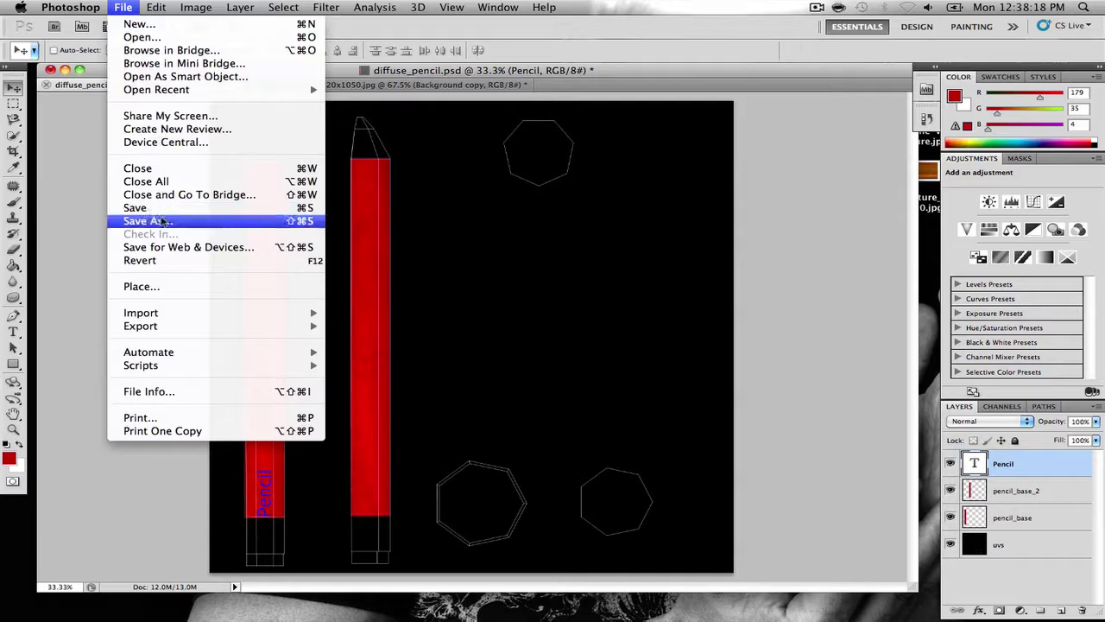
click(155, 141)
scroll(669, 226, down, 2)
click(674, 203)
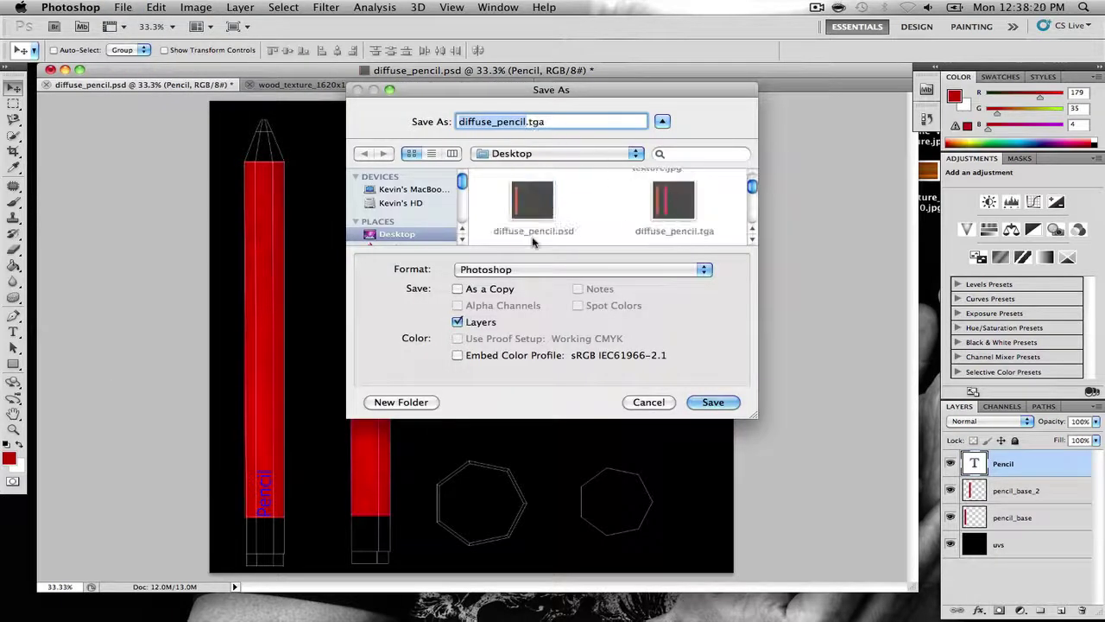
click(518, 275)
click(480, 481)
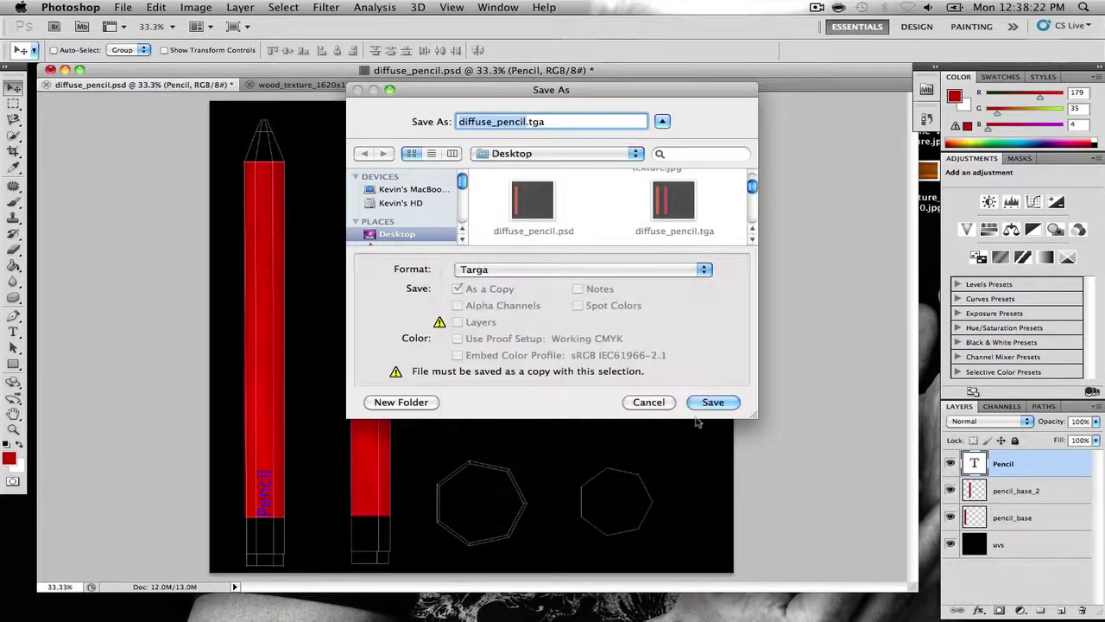
click(713, 402)
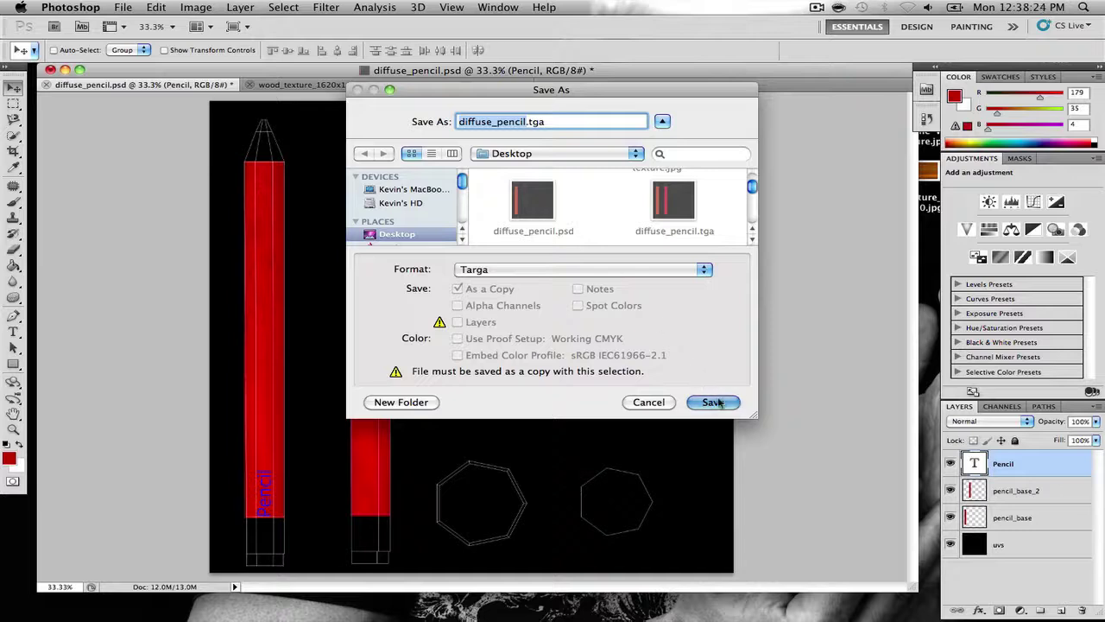
click(661, 182)
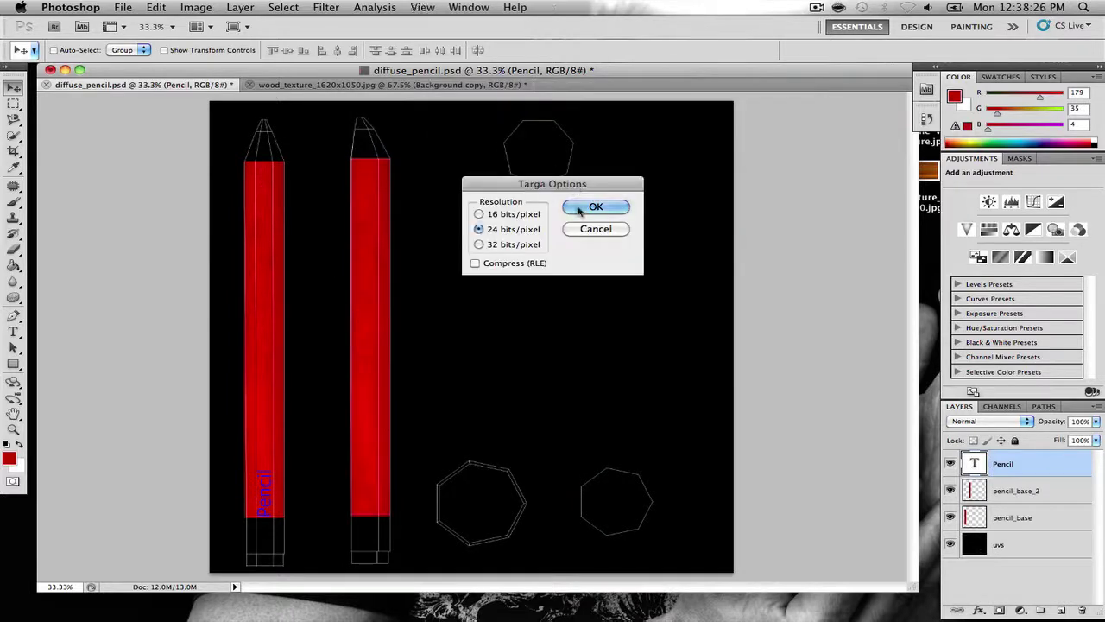
click(582, 207)
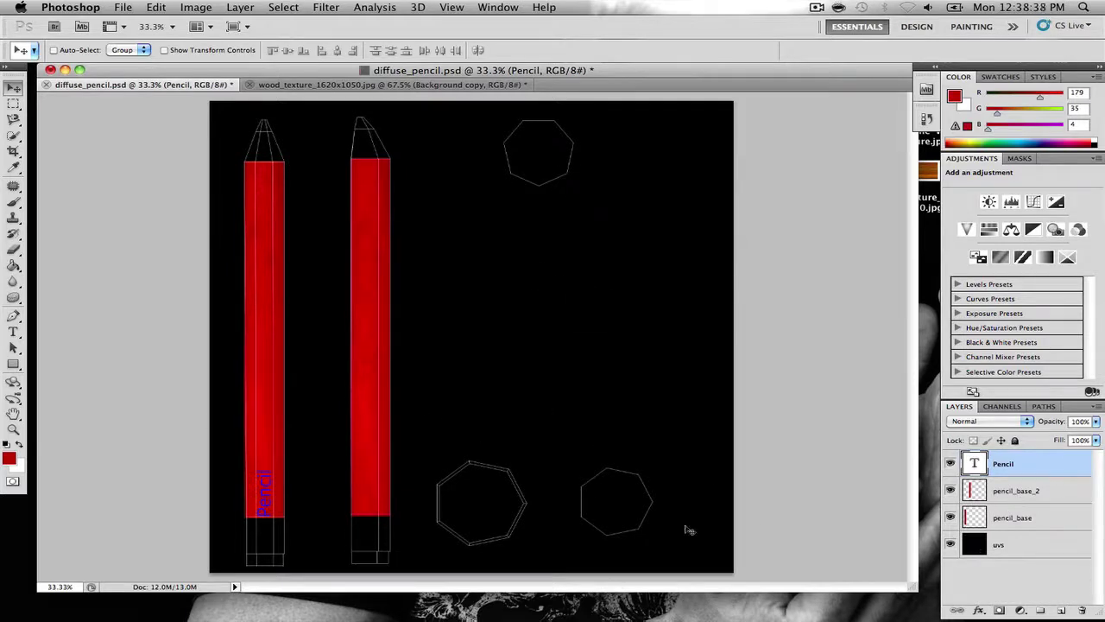
- Switch to Maya, open the file2 texture's attributes to refresh diffuse_pencil.tga, and examine the lettering near the pencil's lower end in perspective
click(572, 610)
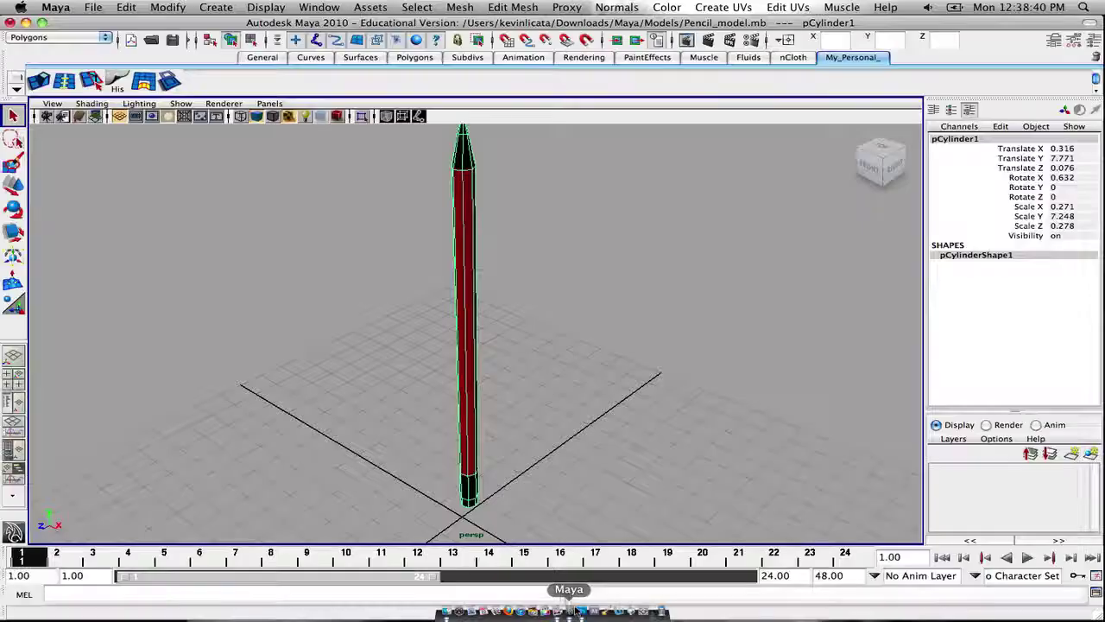
click(13, 449)
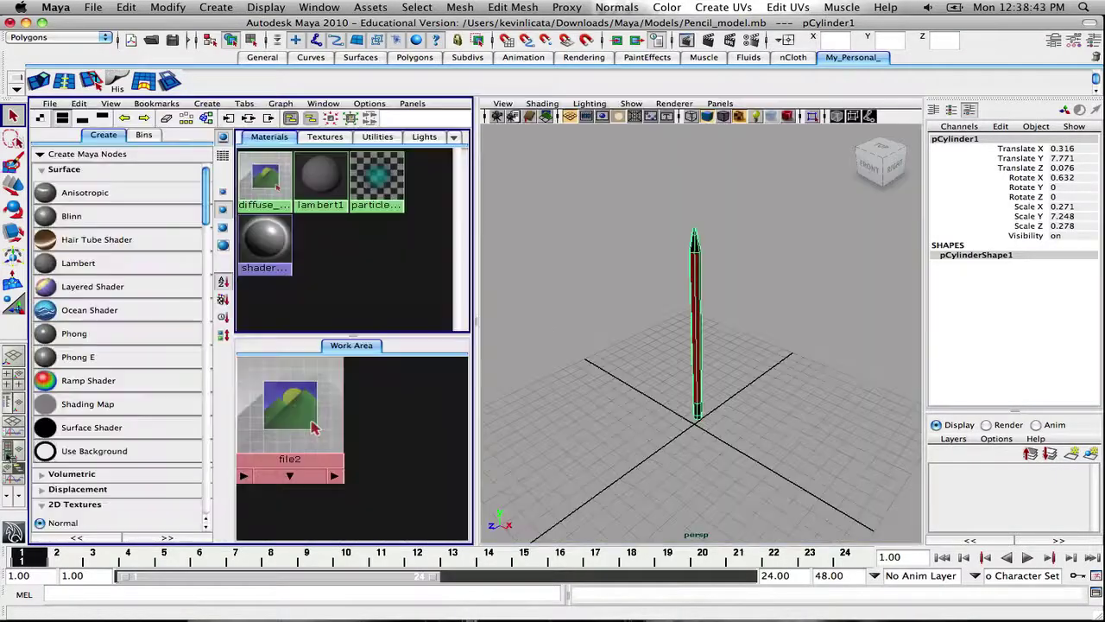
double_click(296, 379)
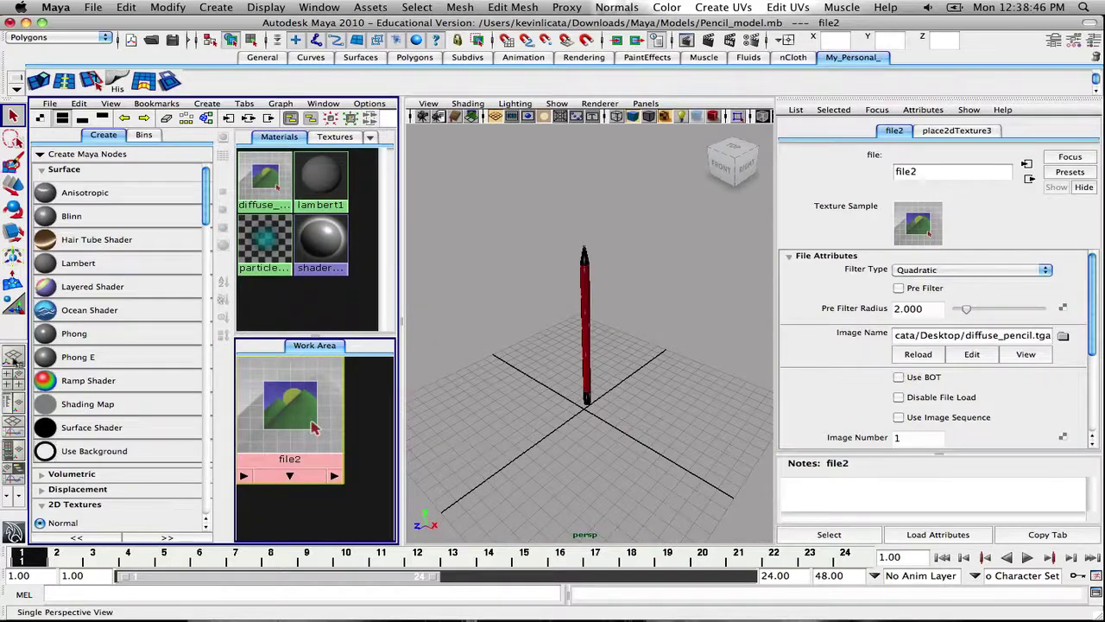
click(13, 354)
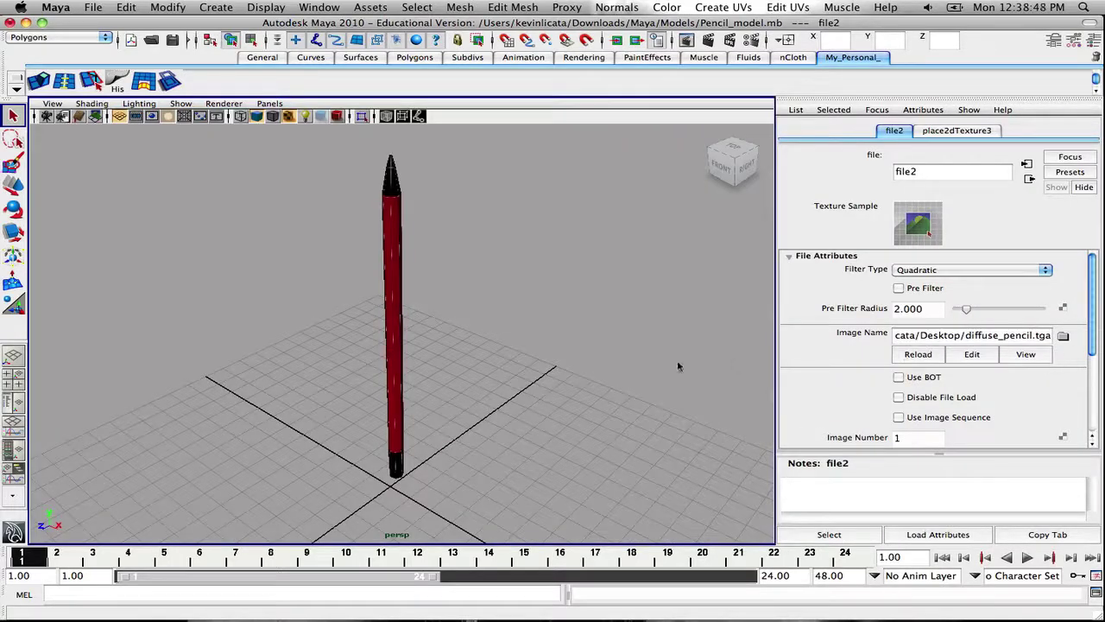
mouse_move(415, 371)
mouse_down()
mouse_move(535, 345)
mouse_move(547, 374)
mouse_move(506, 423)
mouse_up()
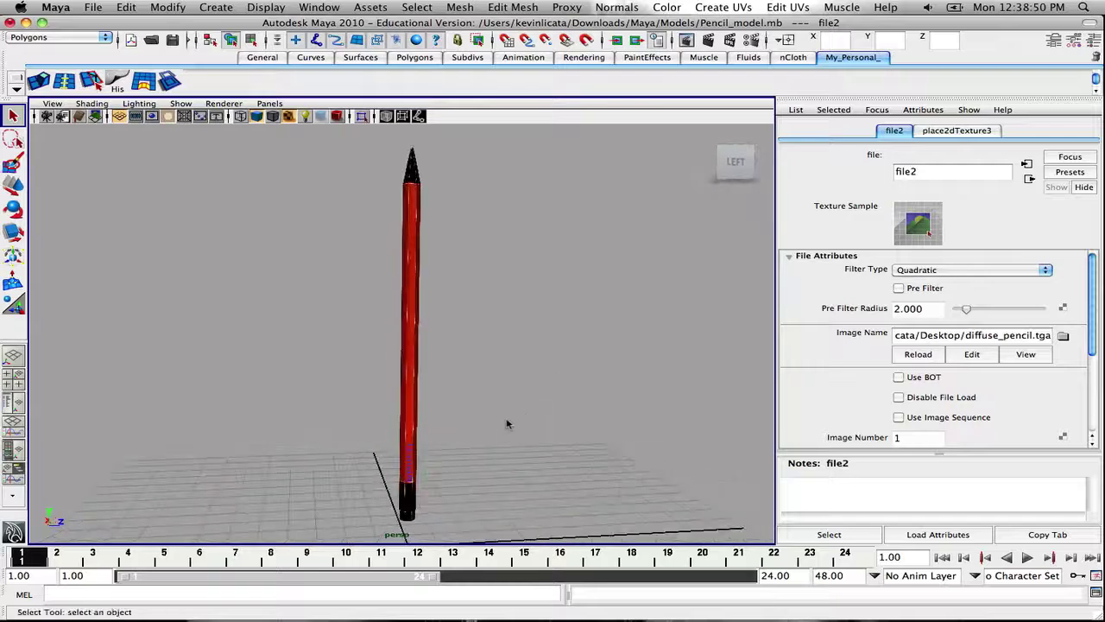
scroll(507, 423, up, 5)
mouse_move(523, 304)
mouse_down()
mouse_move(448, 316)
mouse_move(625, 316)
mouse_move(473, 279)
mouse_up()
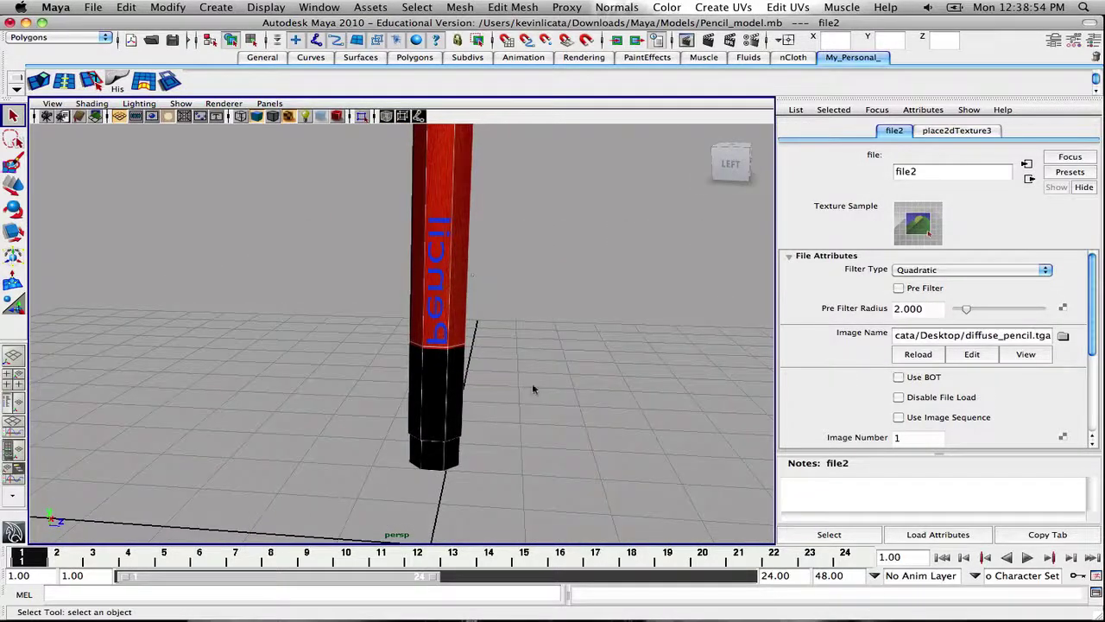
- Switch to Photoshop and flip the "Pencil" text horizontally with a transform
mouse_move(582, 616)
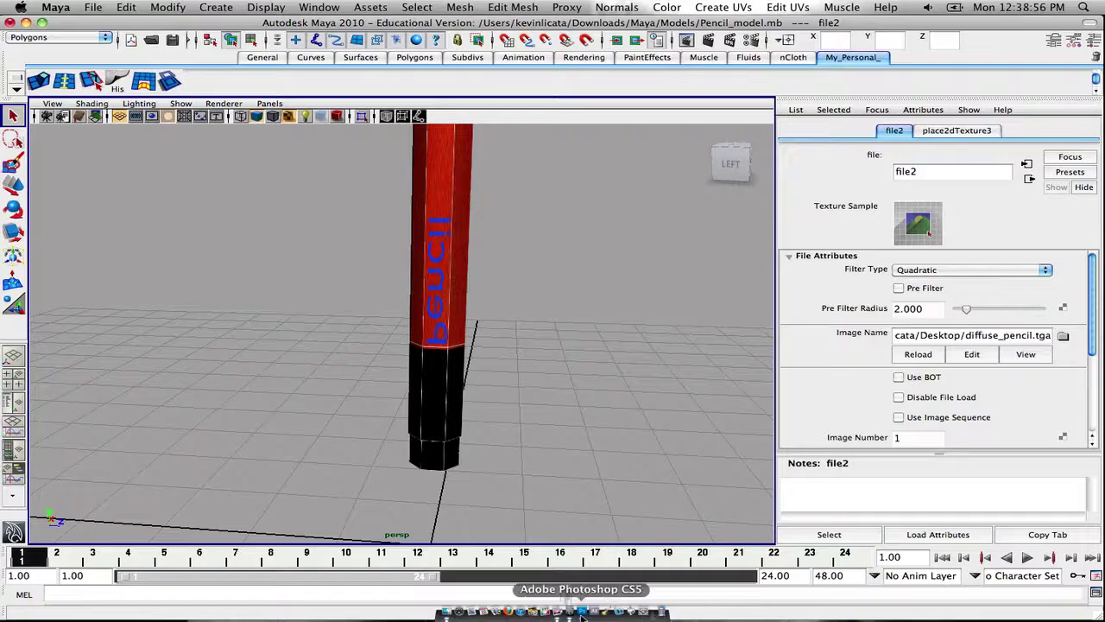
click(583, 613)
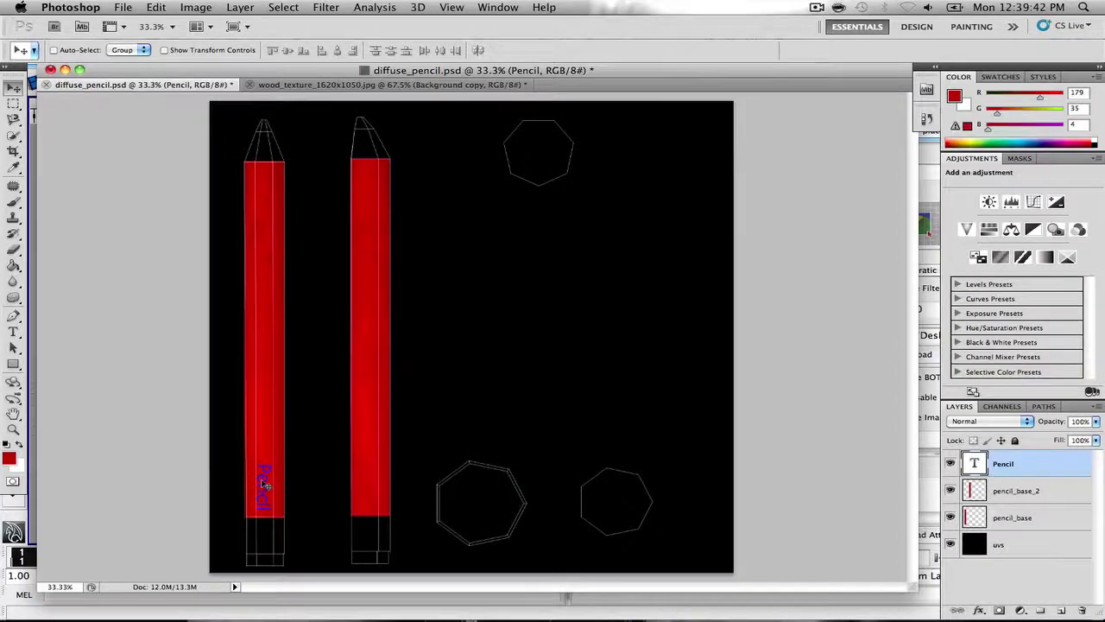
key(super+t)
click(156, 7)
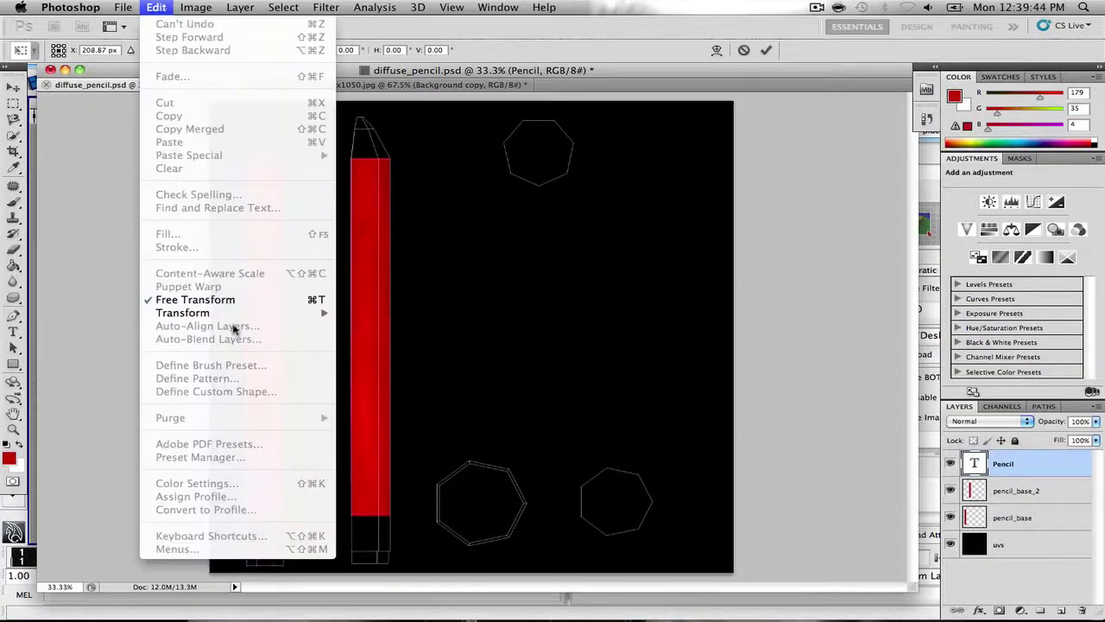
mouse_move(298, 313)
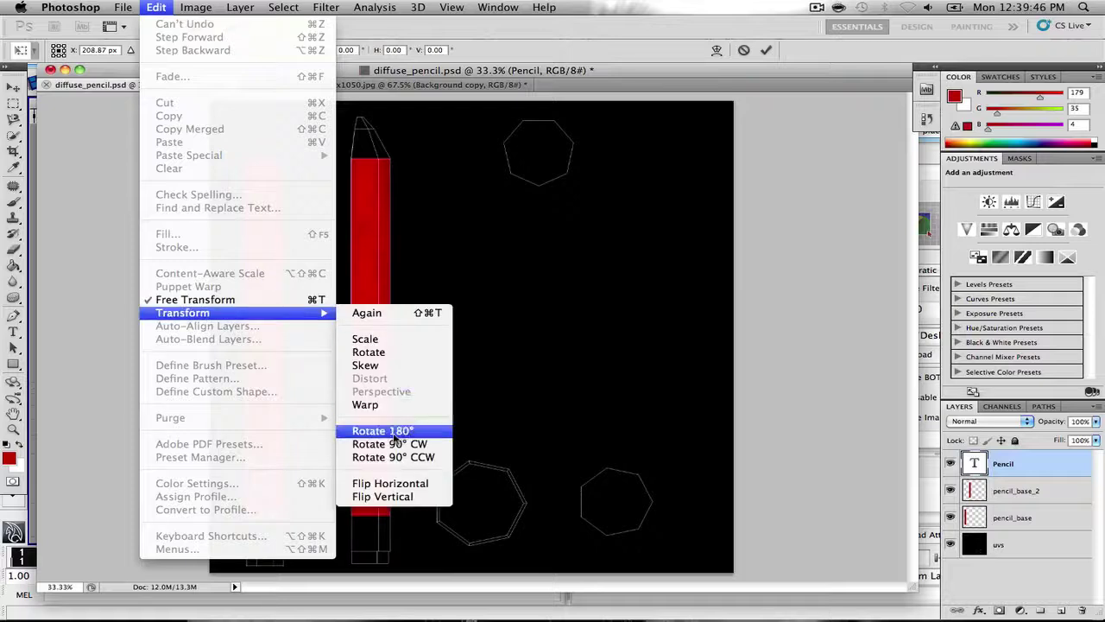
click(400, 484)
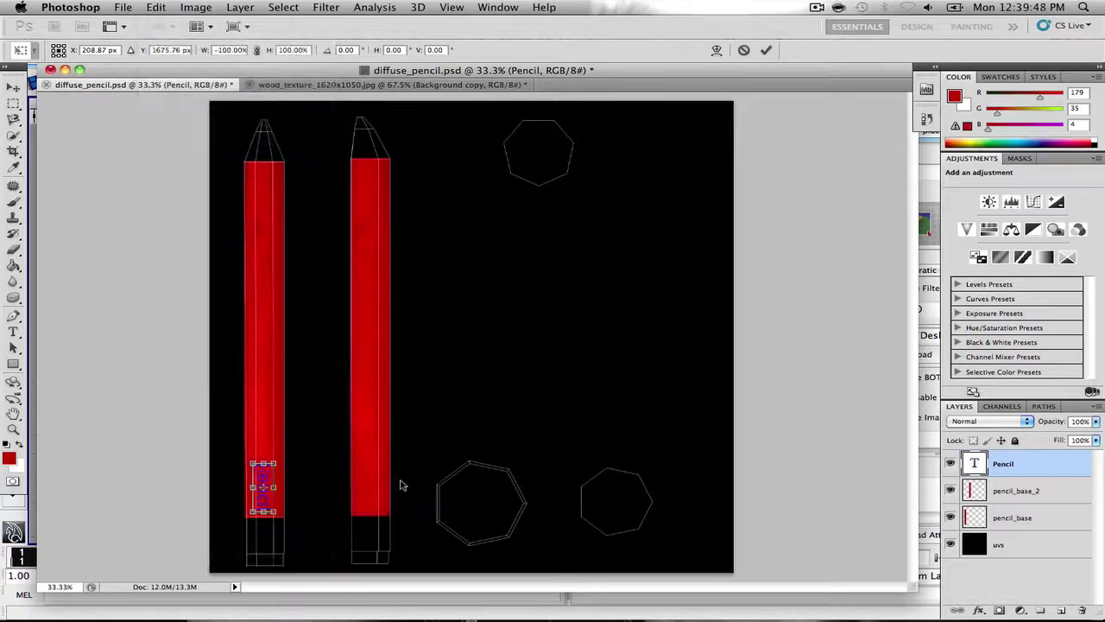
key(ctrl+z)
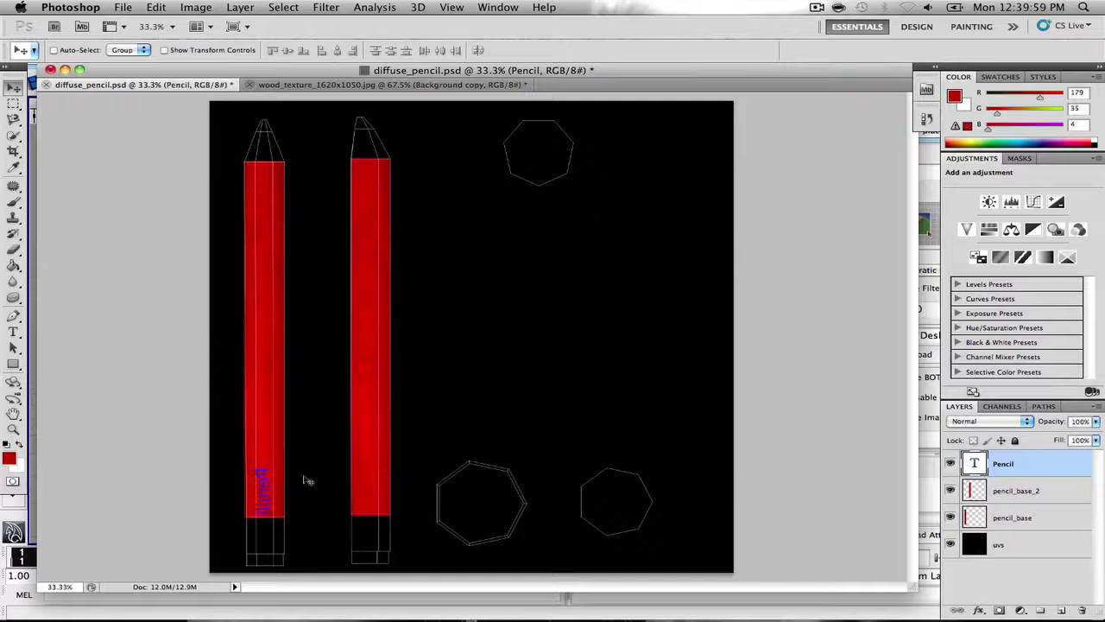
- Center the mirrored "Pencil" text on the middle face of the left pencil body, just above its lower end
drag(261, 477, 263, 482)
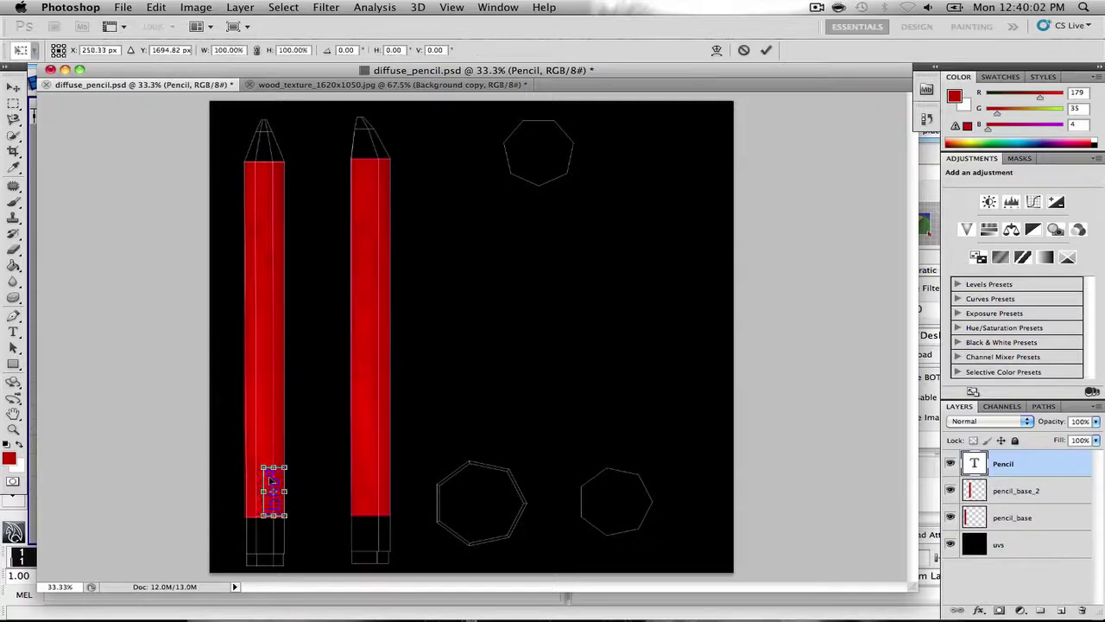
key(Return)
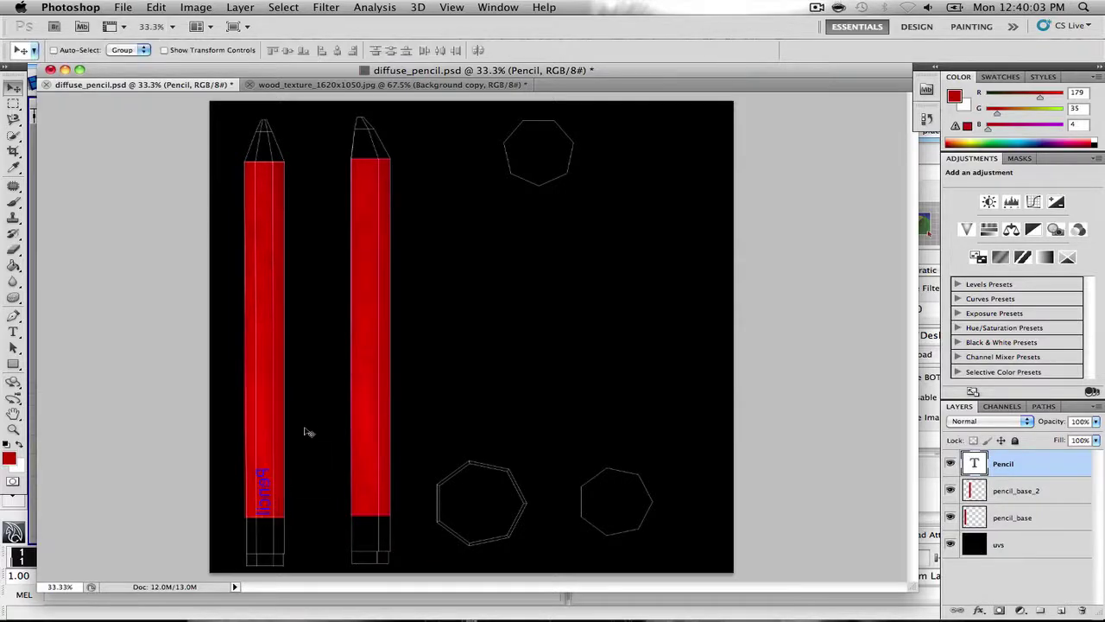
key(ctrl+t)
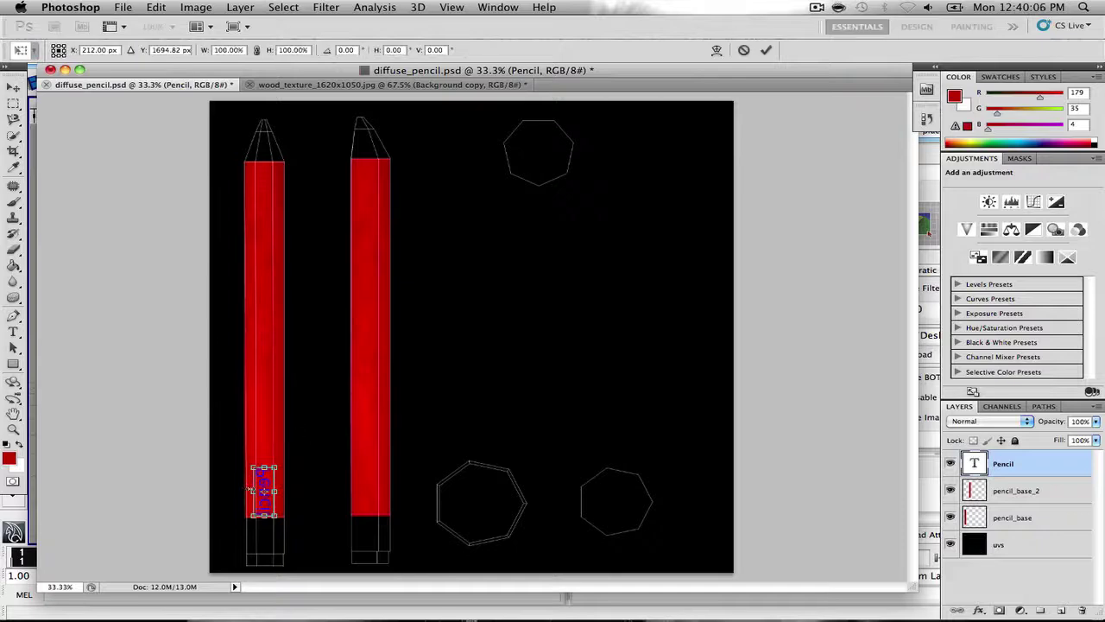
key(Return)
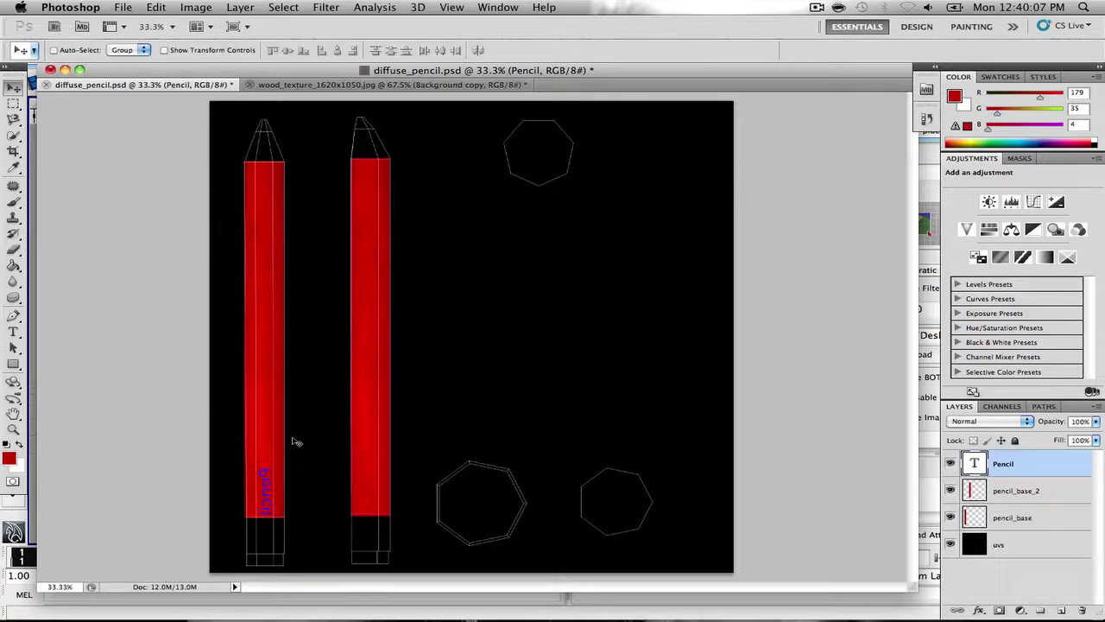
- Save the layout with the mirrored text as a 24 bits/pixel Targa copy, overwriting diffuse_pencil.tga on the Desktop
click(125, 7)
click(159, 214)
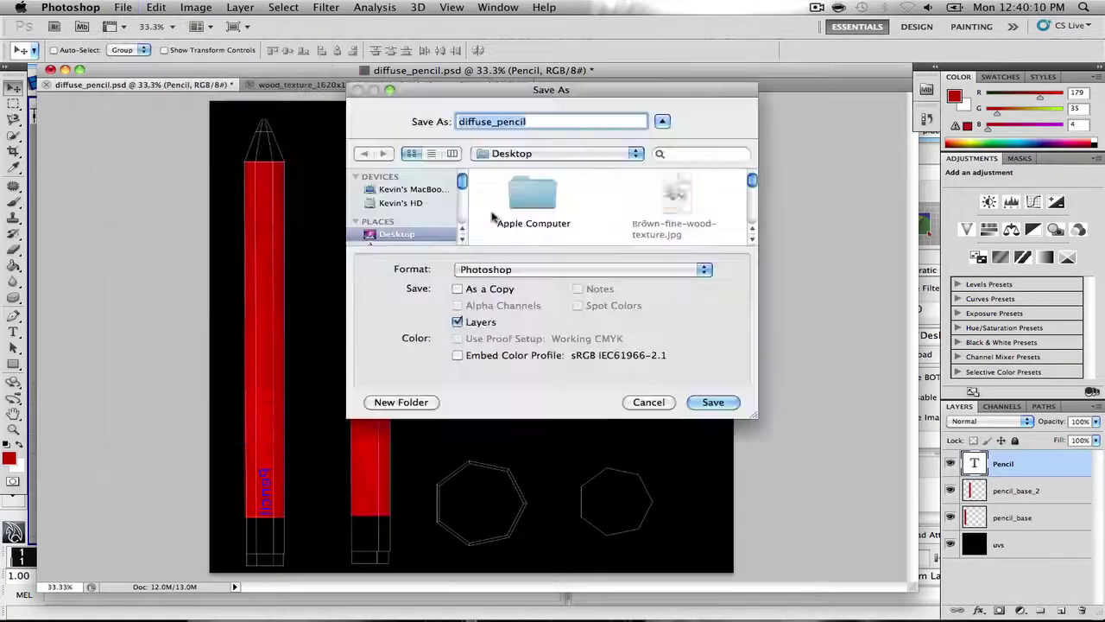
text(tga)
click(497, 270)
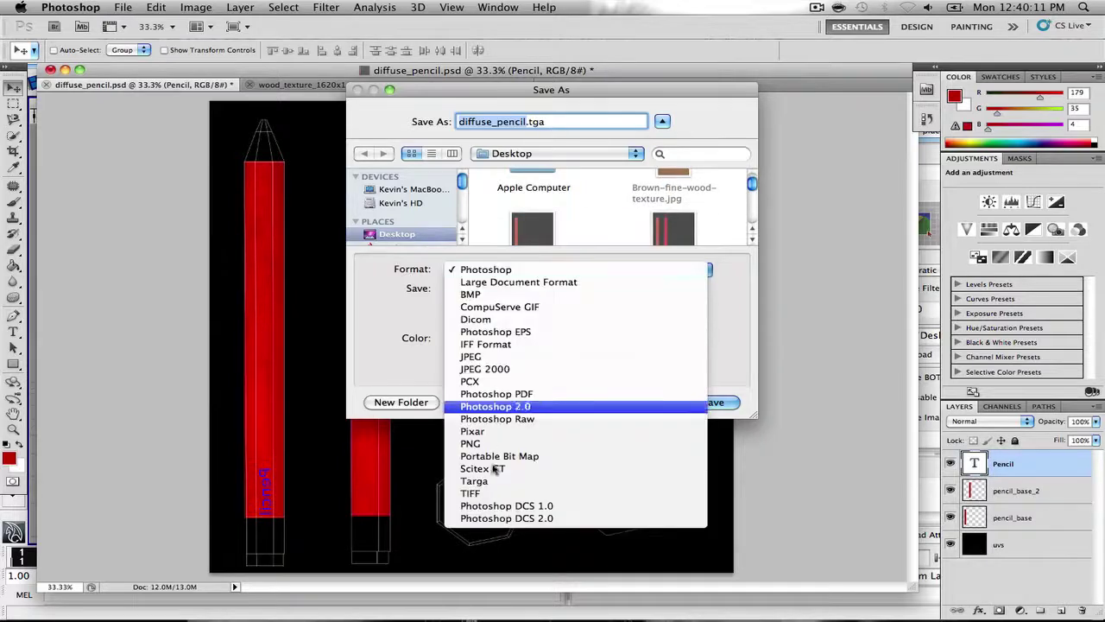
click(488, 481)
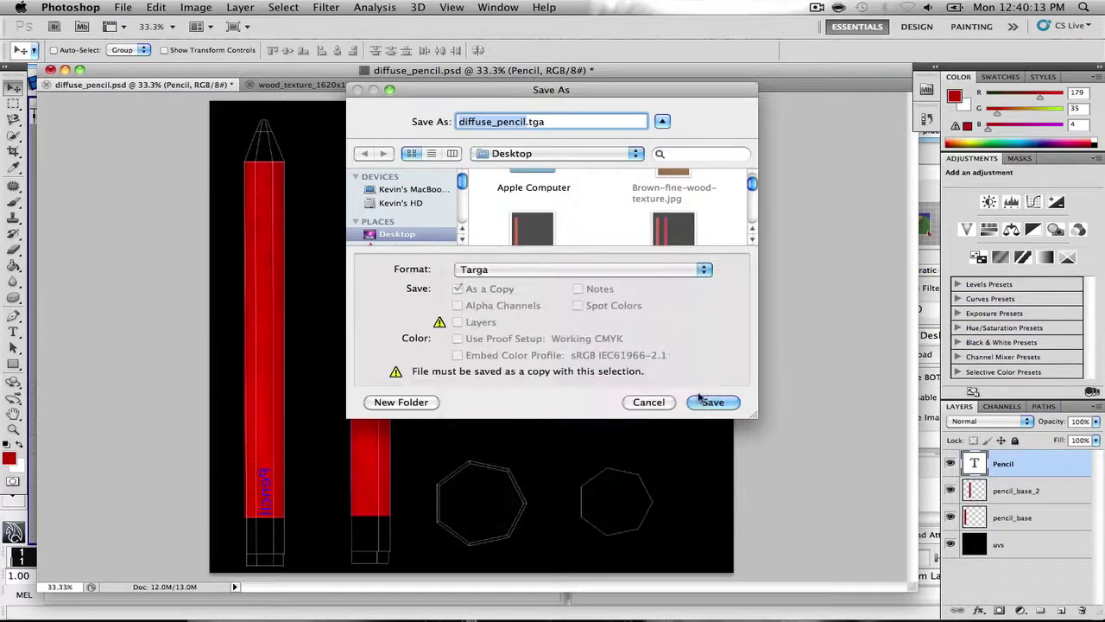
click(704, 401)
click(664, 181)
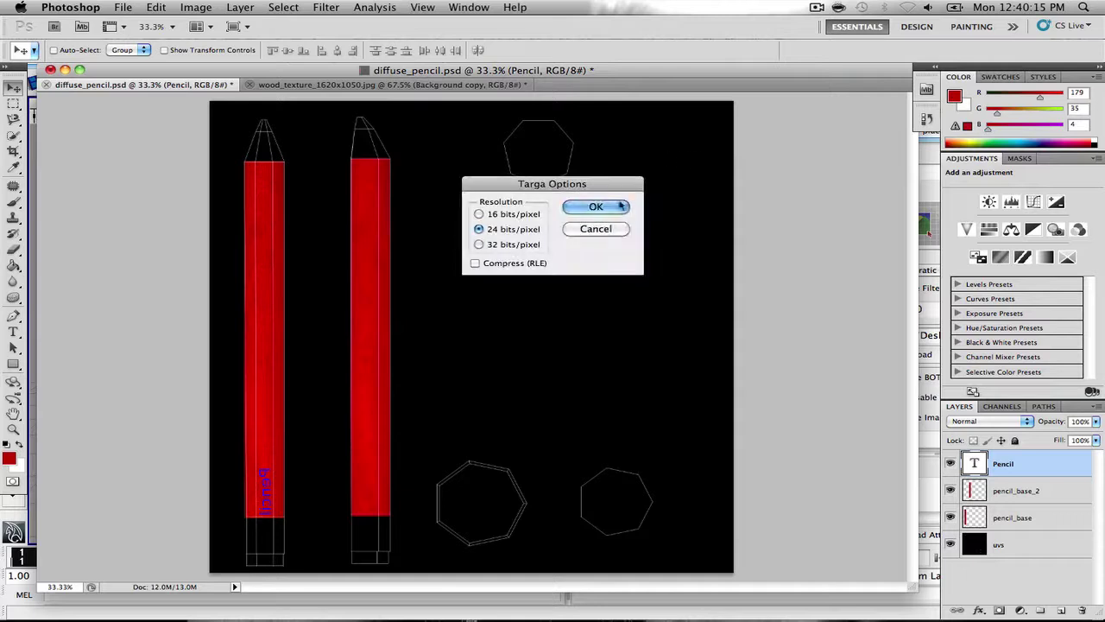
click(595, 206)
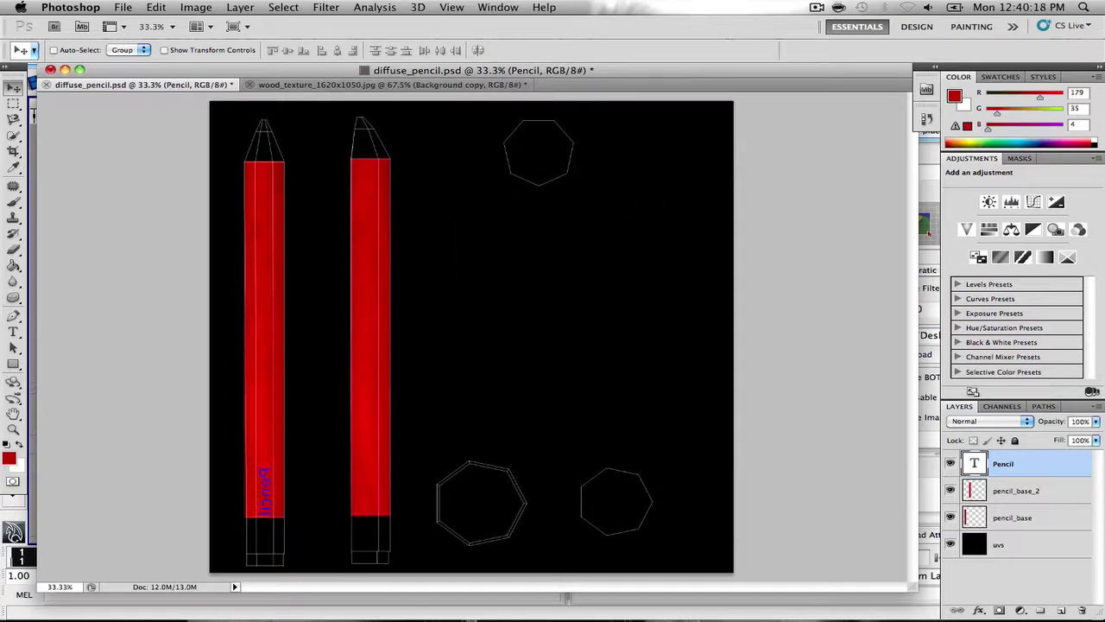
- Switch to Maya, reload the file2 texture image, and examine the "Pencil" lettering on the model
click(567, 609)
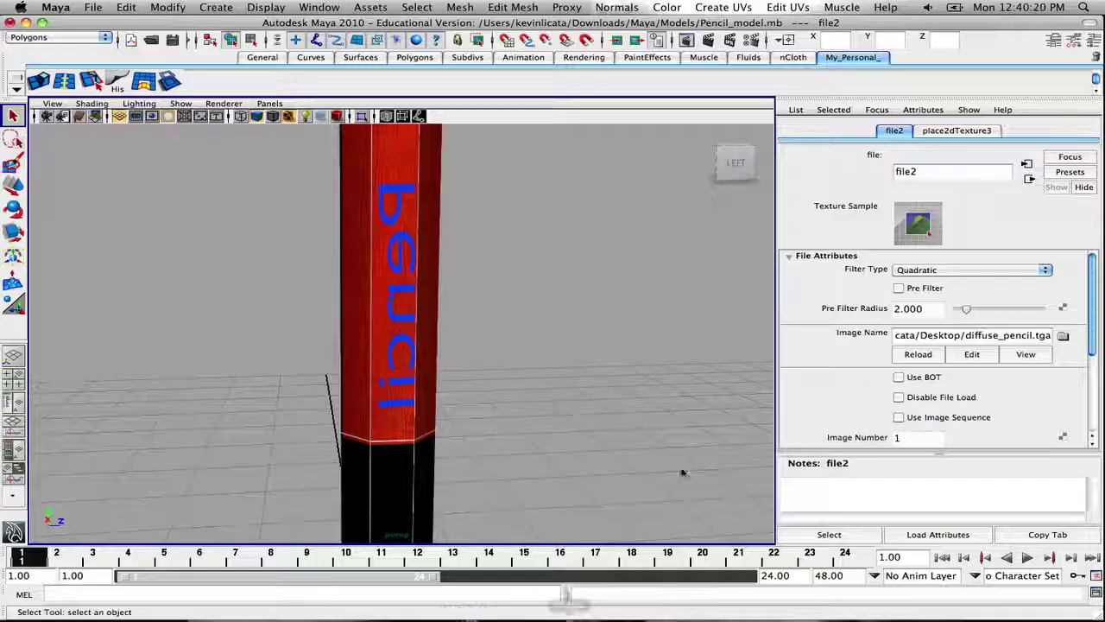
click(918, 353)
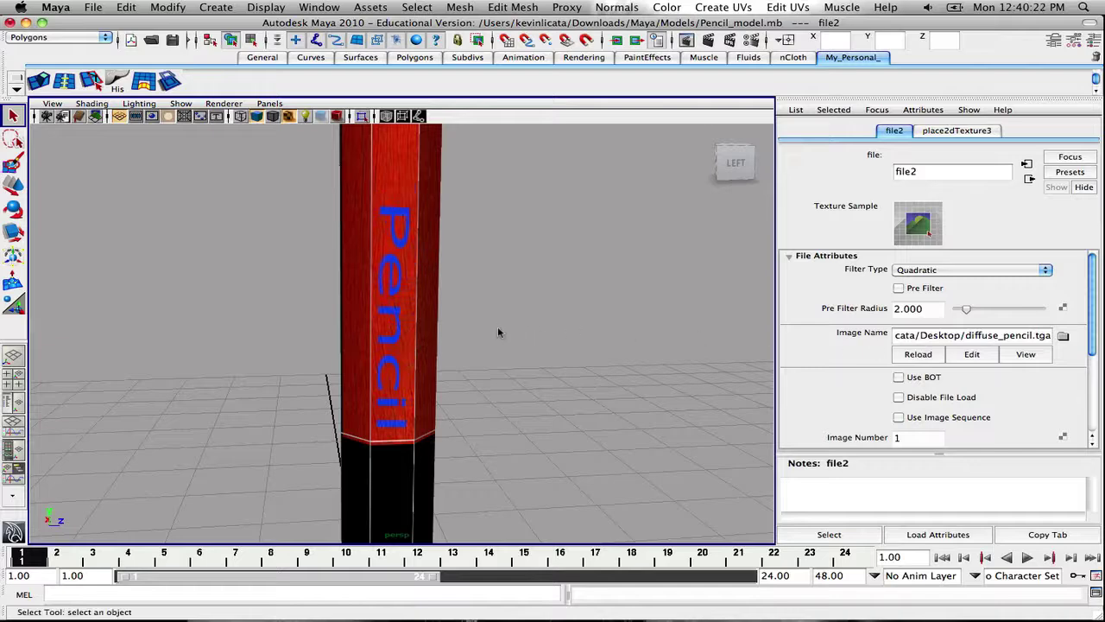
scroll(483, 333, up, 3)
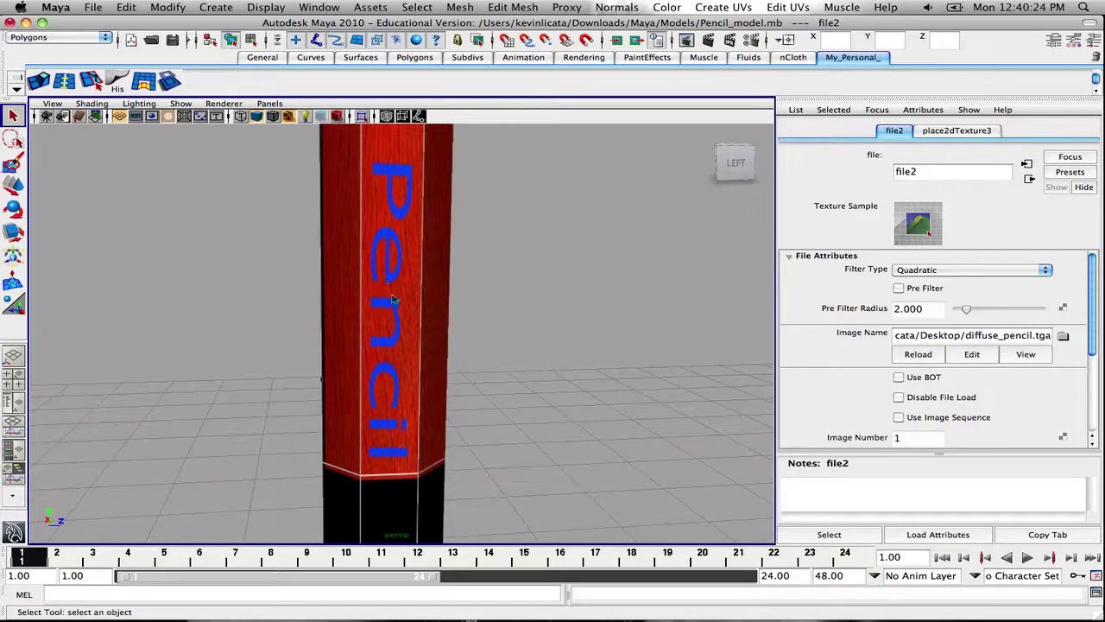
scroll(423, 285, down, 5)
mouse_move(444, 328)
mouse_down()
mouse_move(389, 323)
mouse_move(489, 318)
mouse_move(447, 308)
mouse_move(540, 384)
mouse_move(547, 299)
mouse_move(368, 367)
mouse_move(562, 346)
mouse_move(502, 401)
mouse_up()
scroll(560, 346, up, 3)
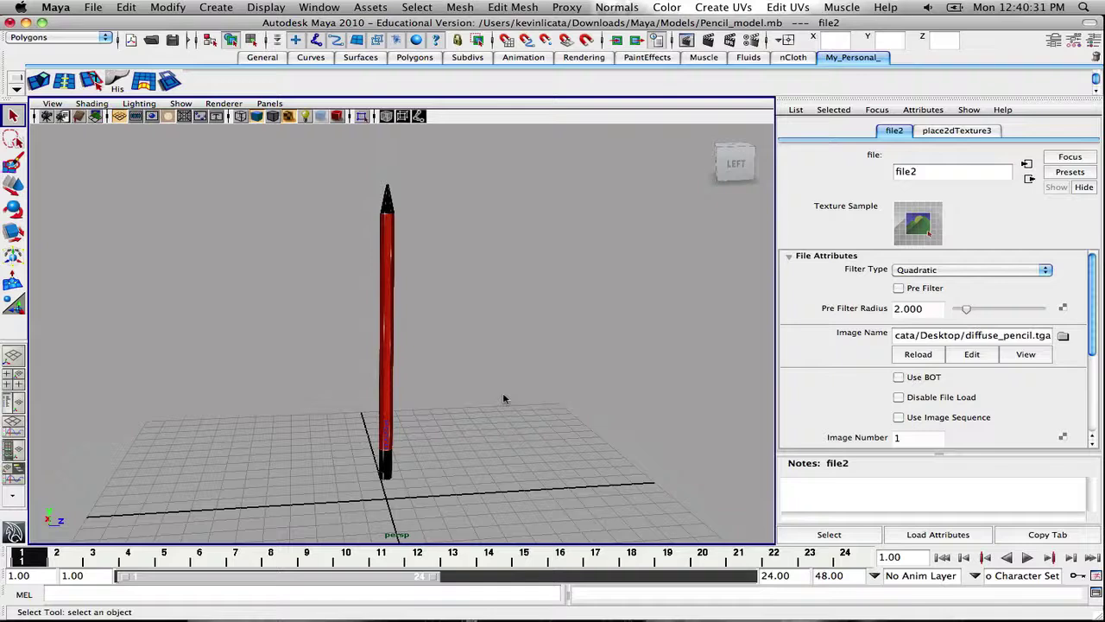